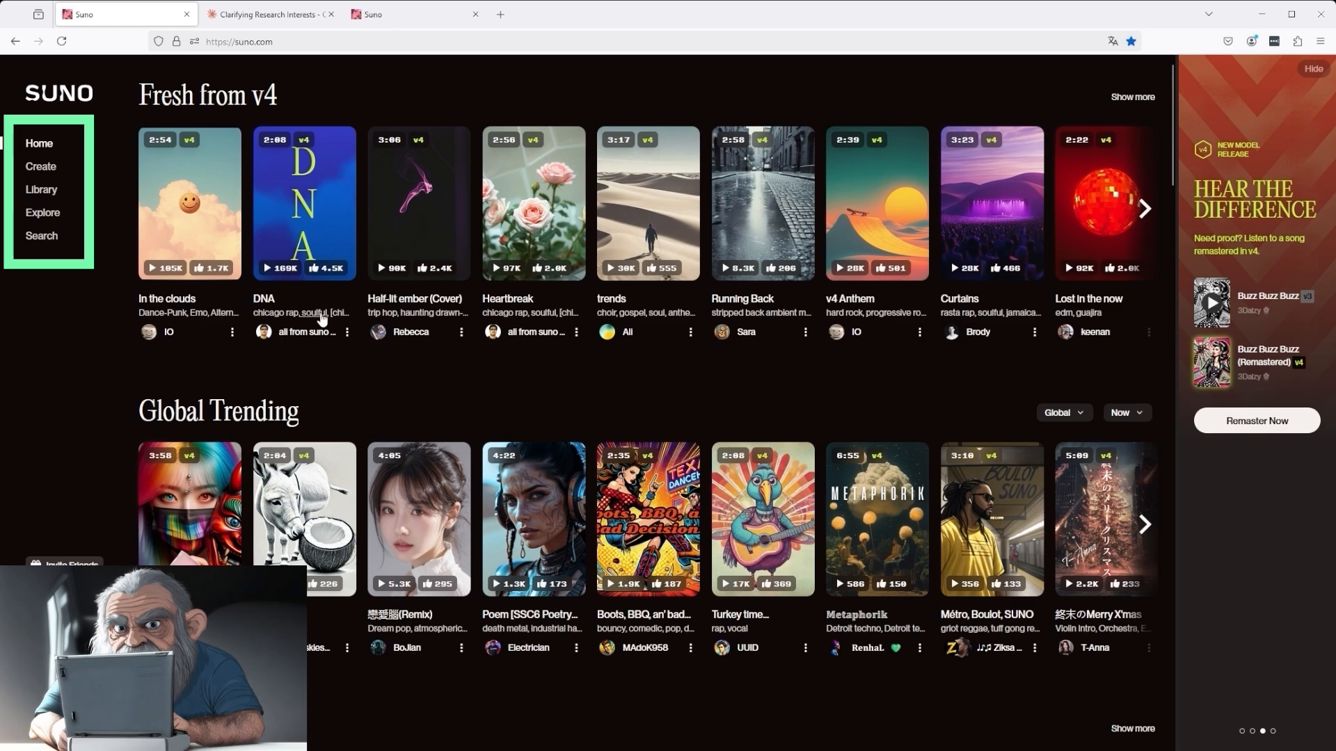
# - Look through the Create, Library and Explore pages, ending back on the home page
pyautogui.click(46, 170)
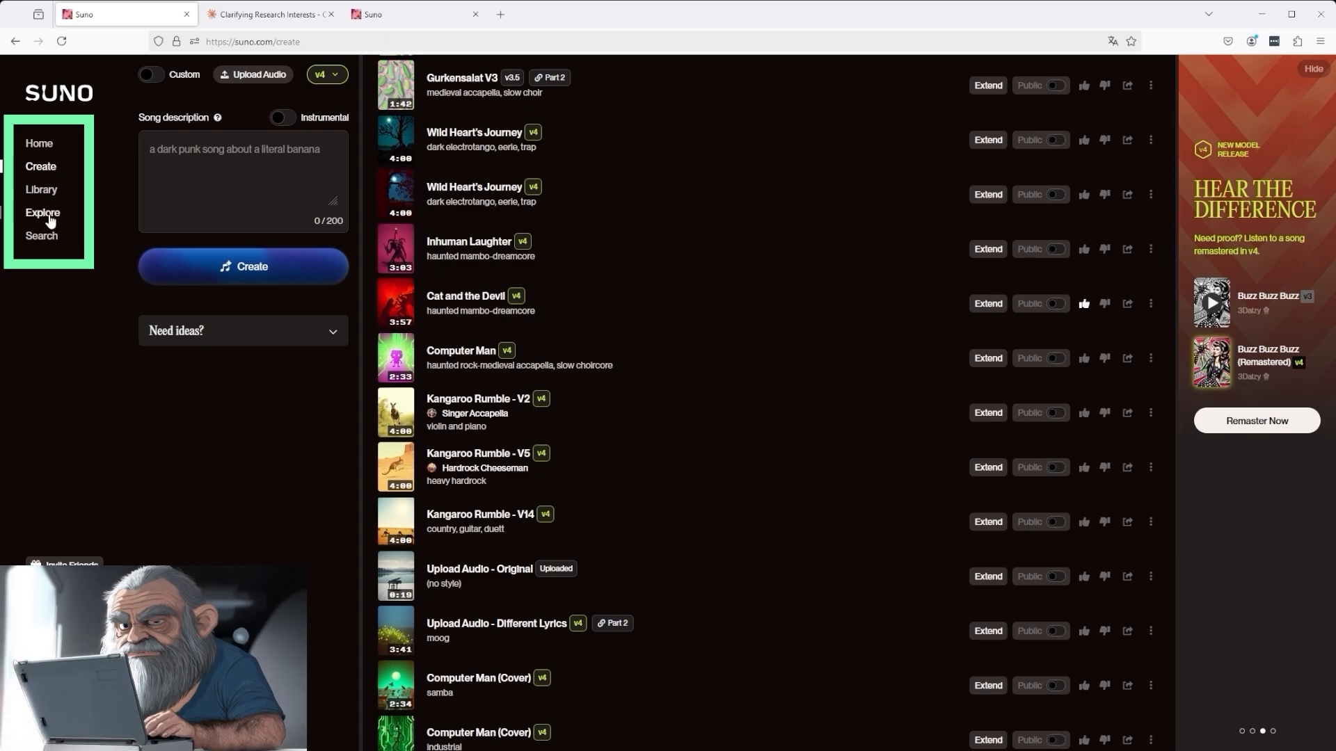
pyautogui.click(43, 192)
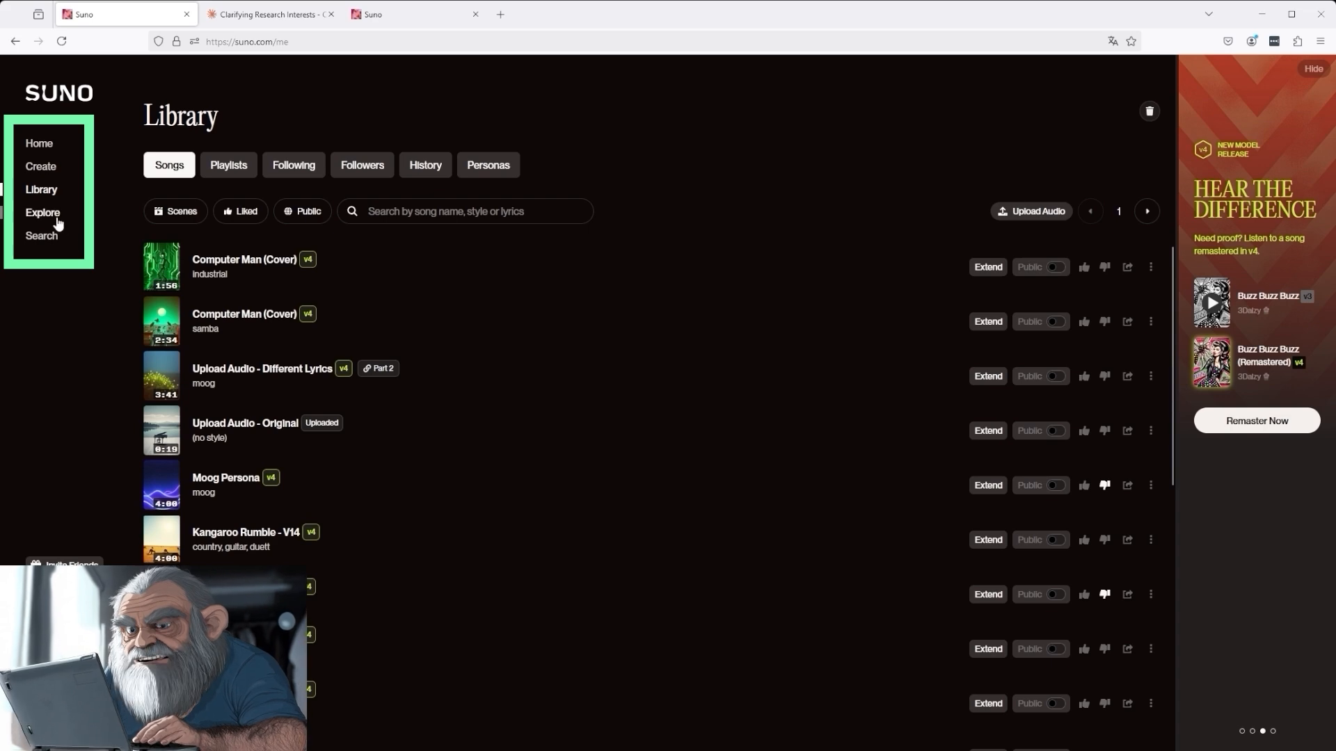
pyautogui.click(57, 215)
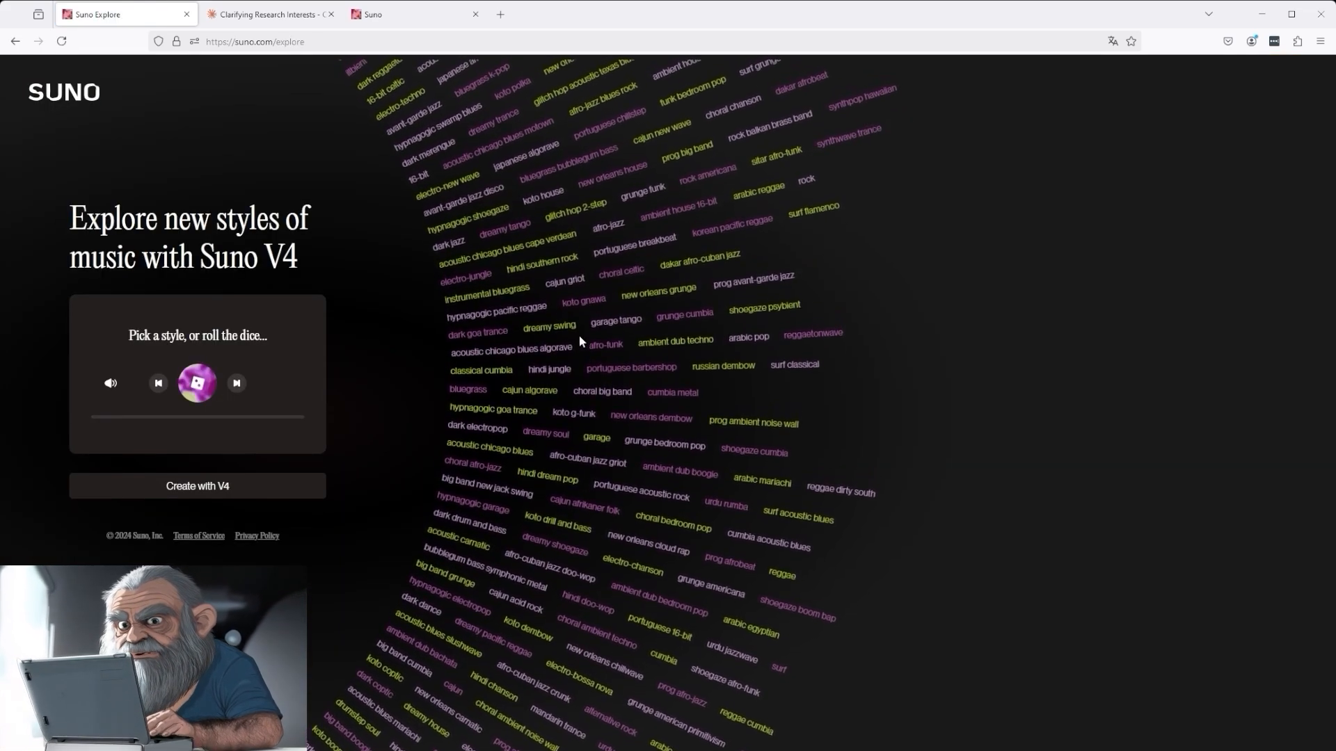
pyautogui.click(87, 101)
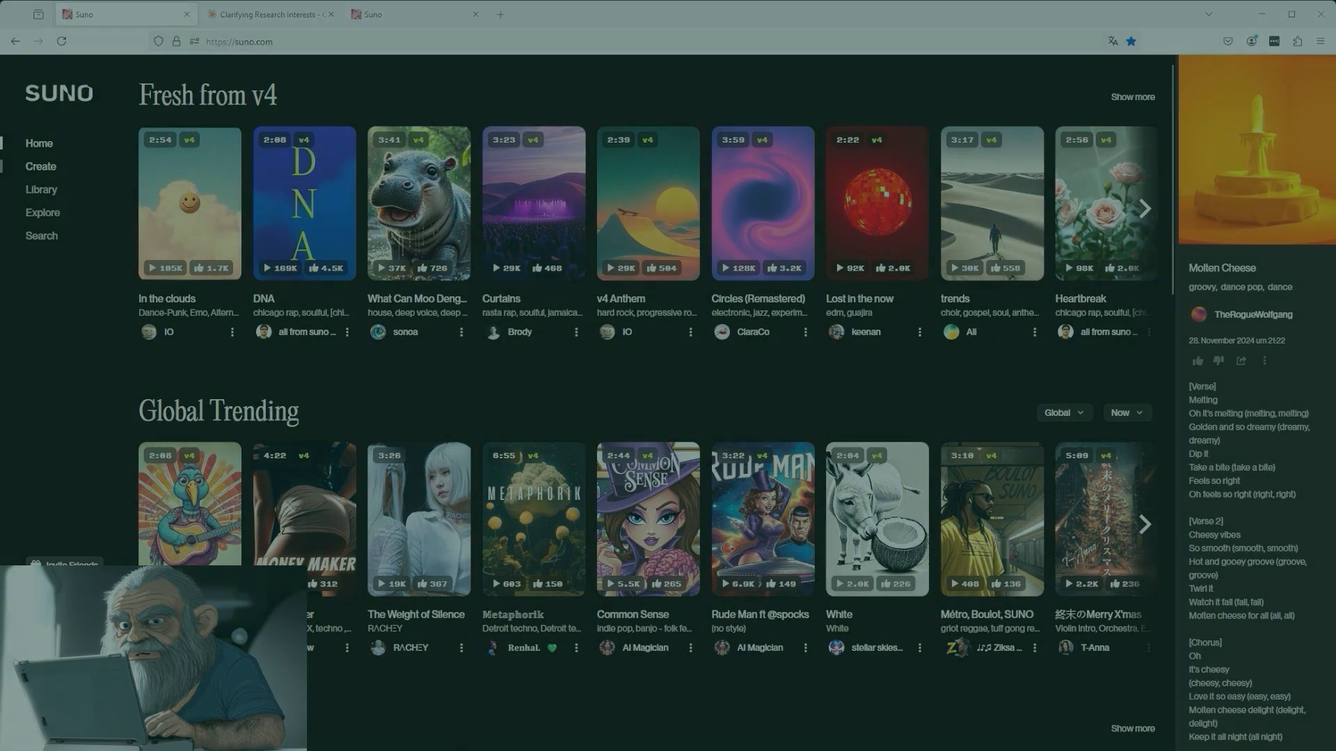
# - Open the song creation page and examine the Instrumental and Custom modes and the available model versions
pyautogui.click(42, 167)
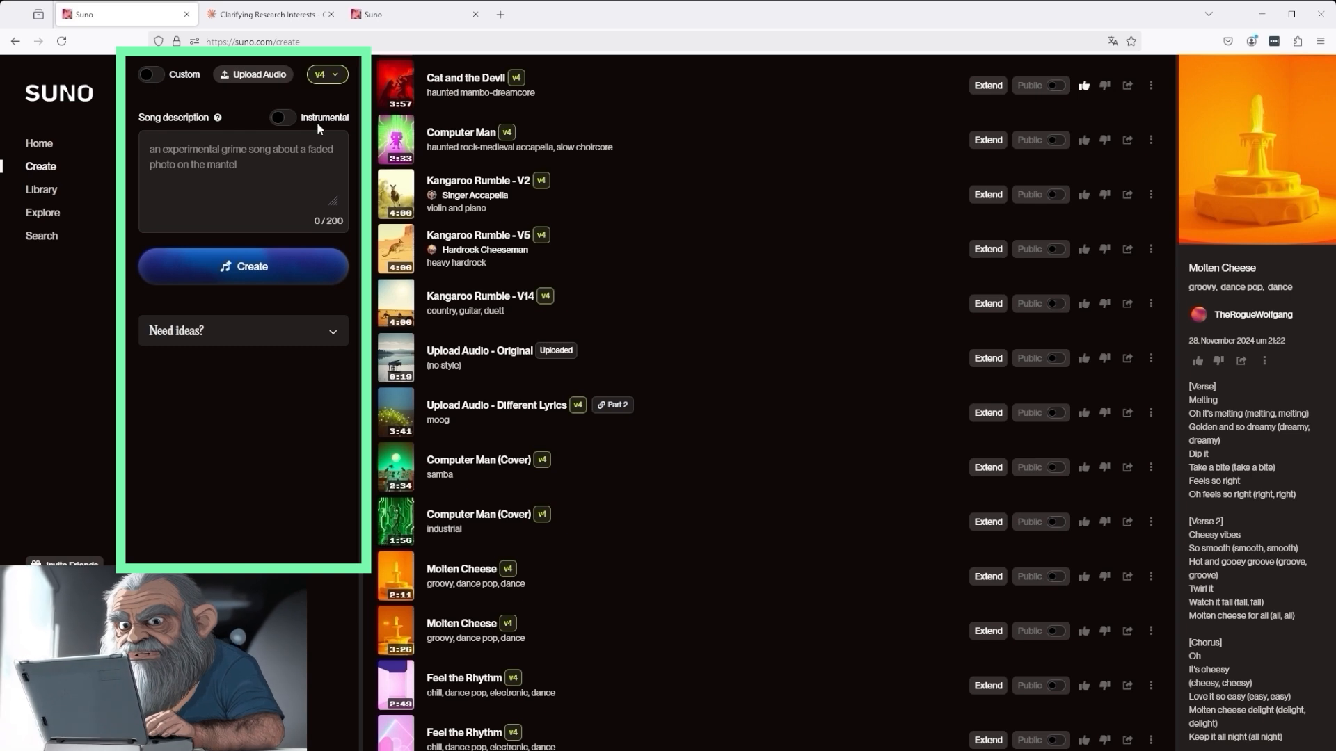
pyautogui.click(284, 120)
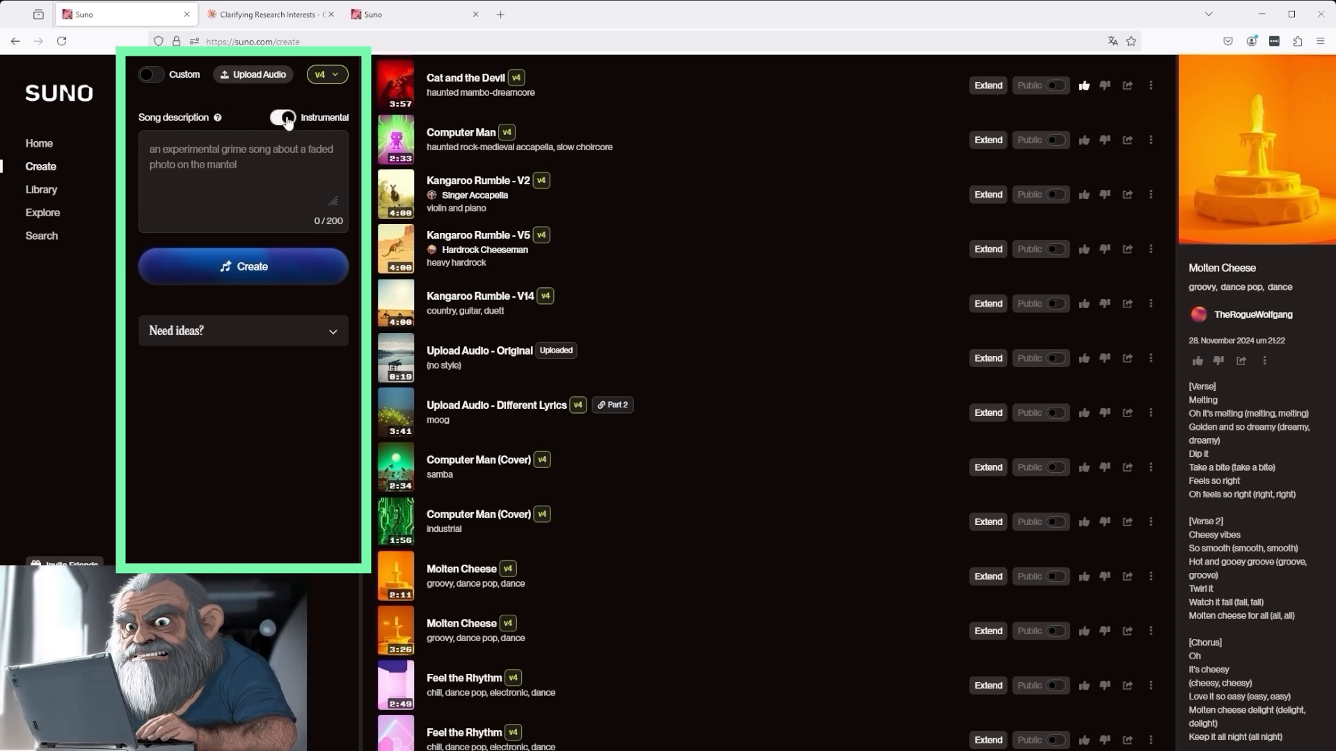
pyautogui.click(285, 120)
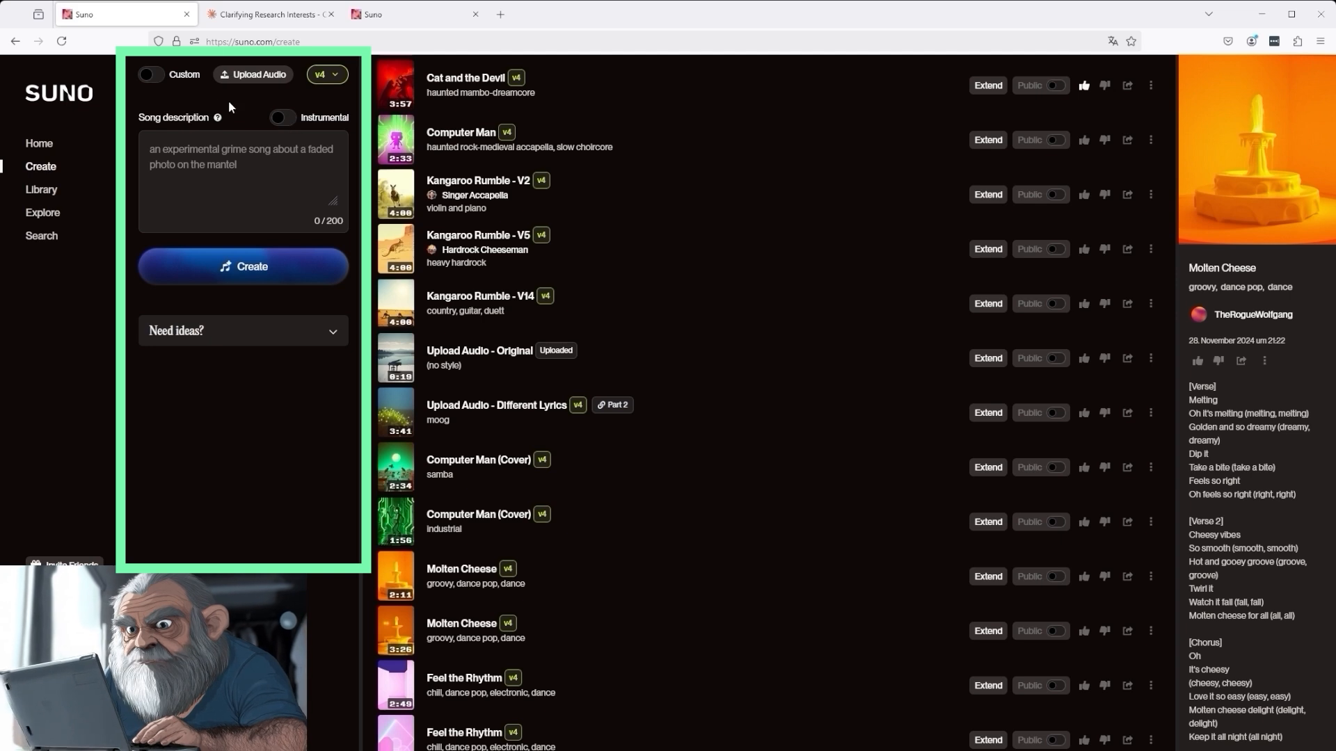
pyautogui.click(152, 82)
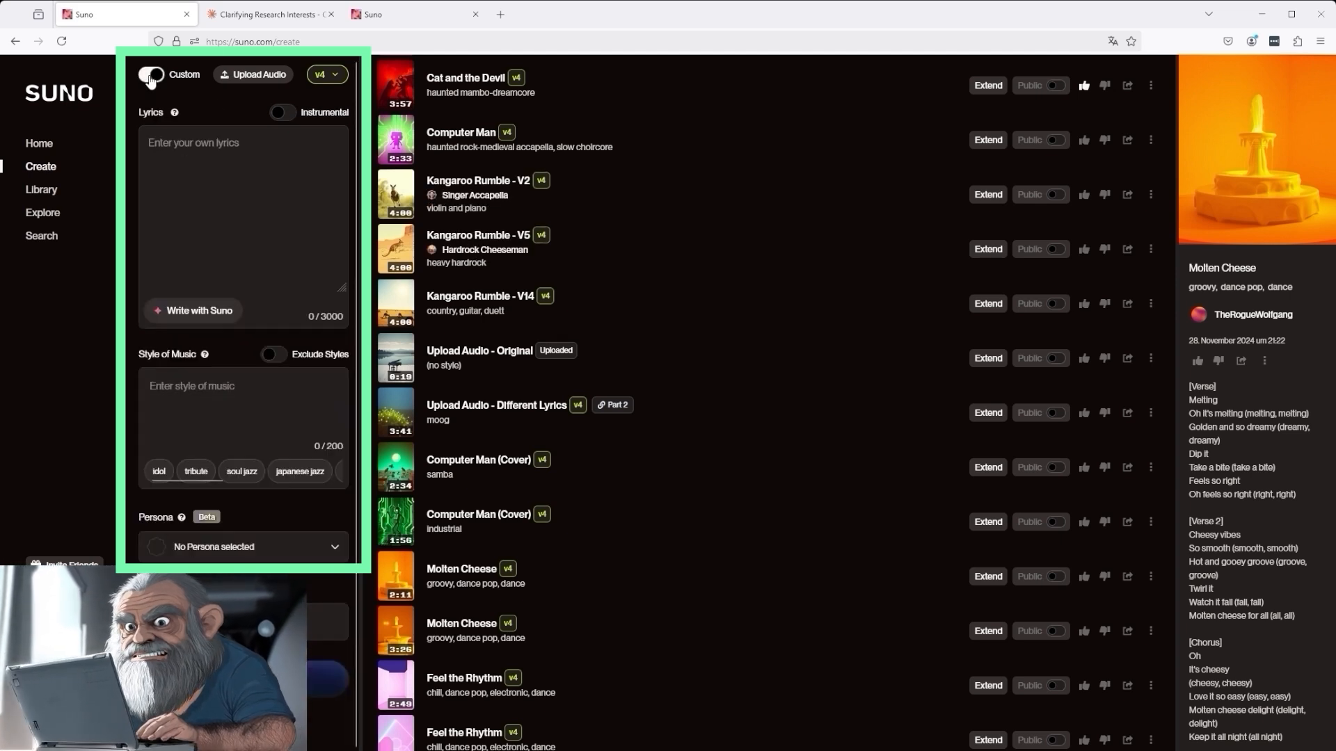
pyautogui.click(151, 75)
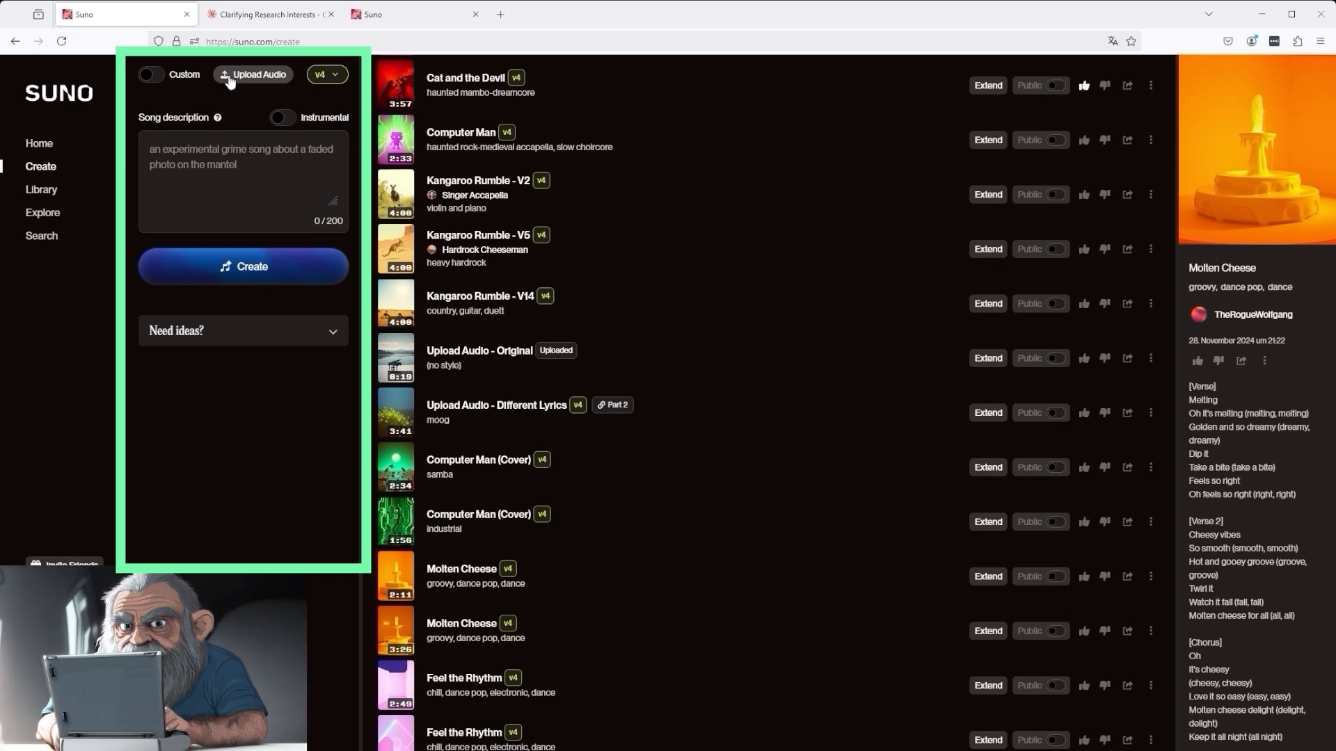
pyautogui.click(336, 77)
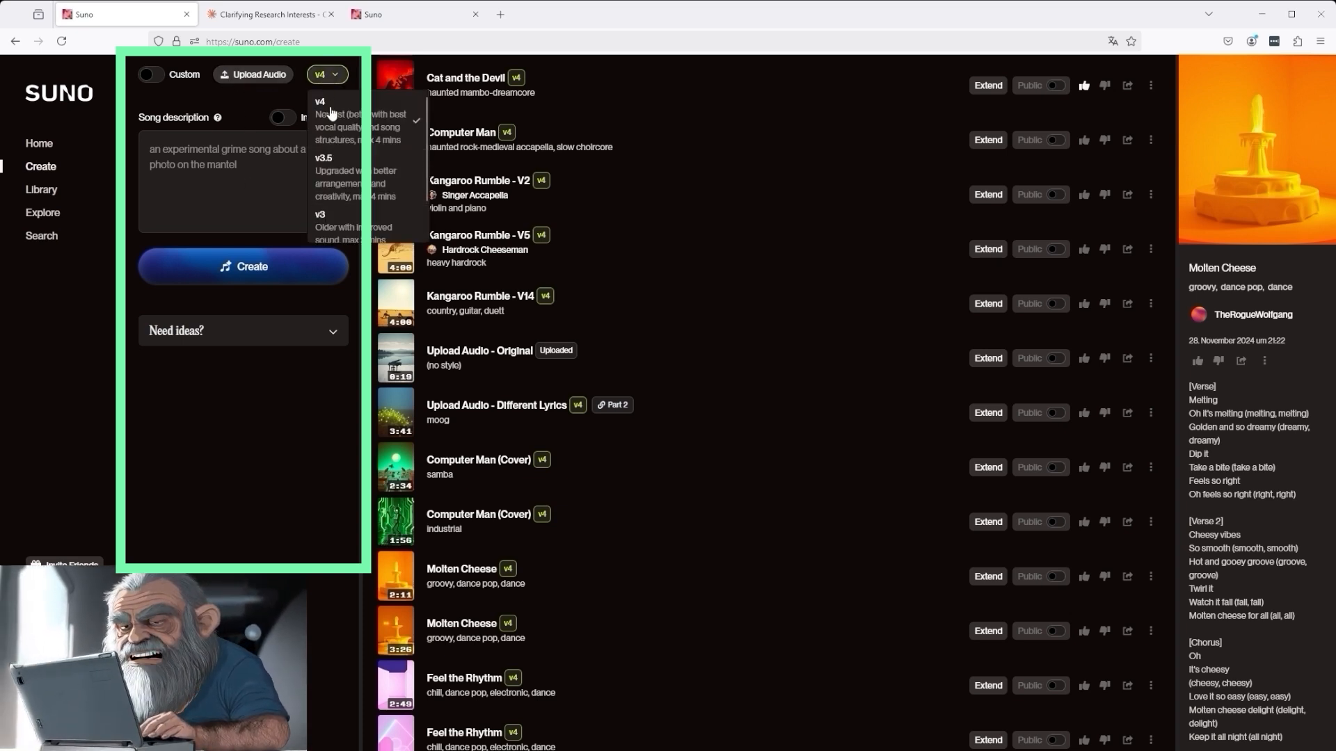
pyautogui.click(333, 78)
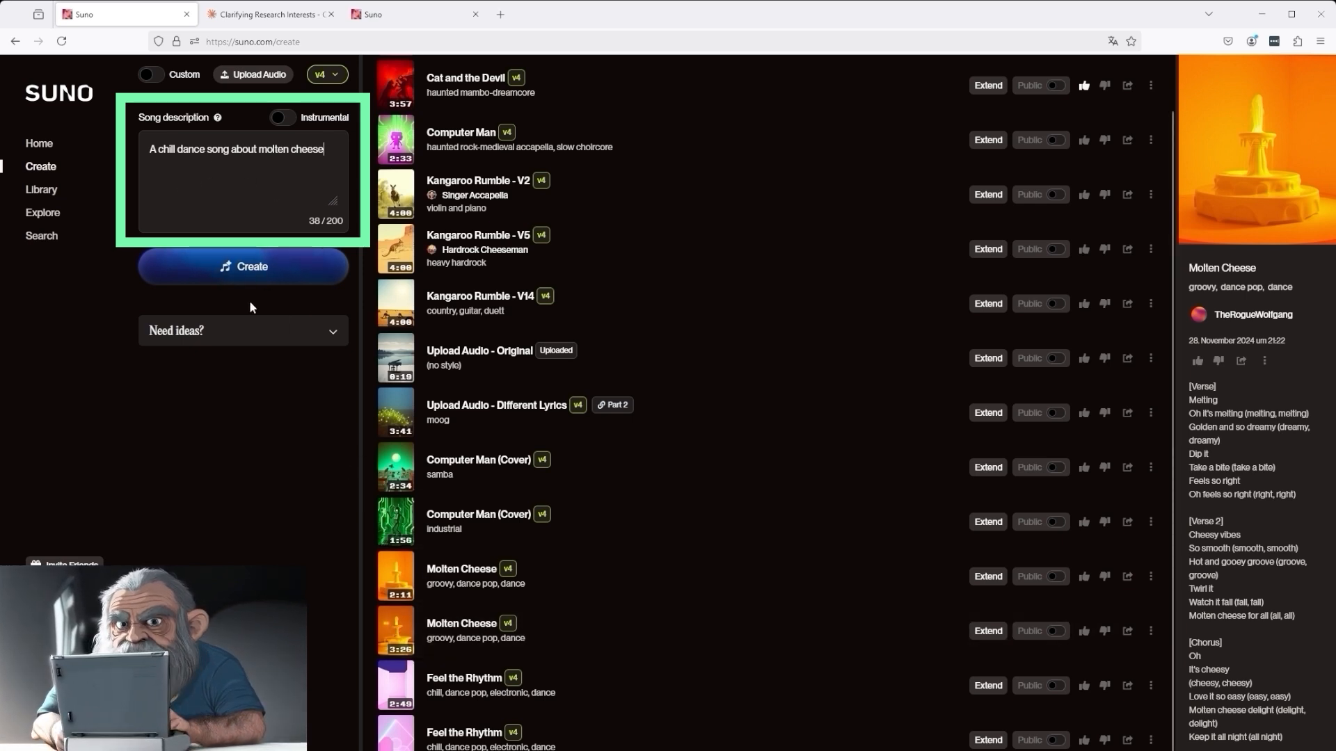
# - Turn on Instrumental and replace the song description with "A chill Dance song"
pyautogui.click(283, 117)
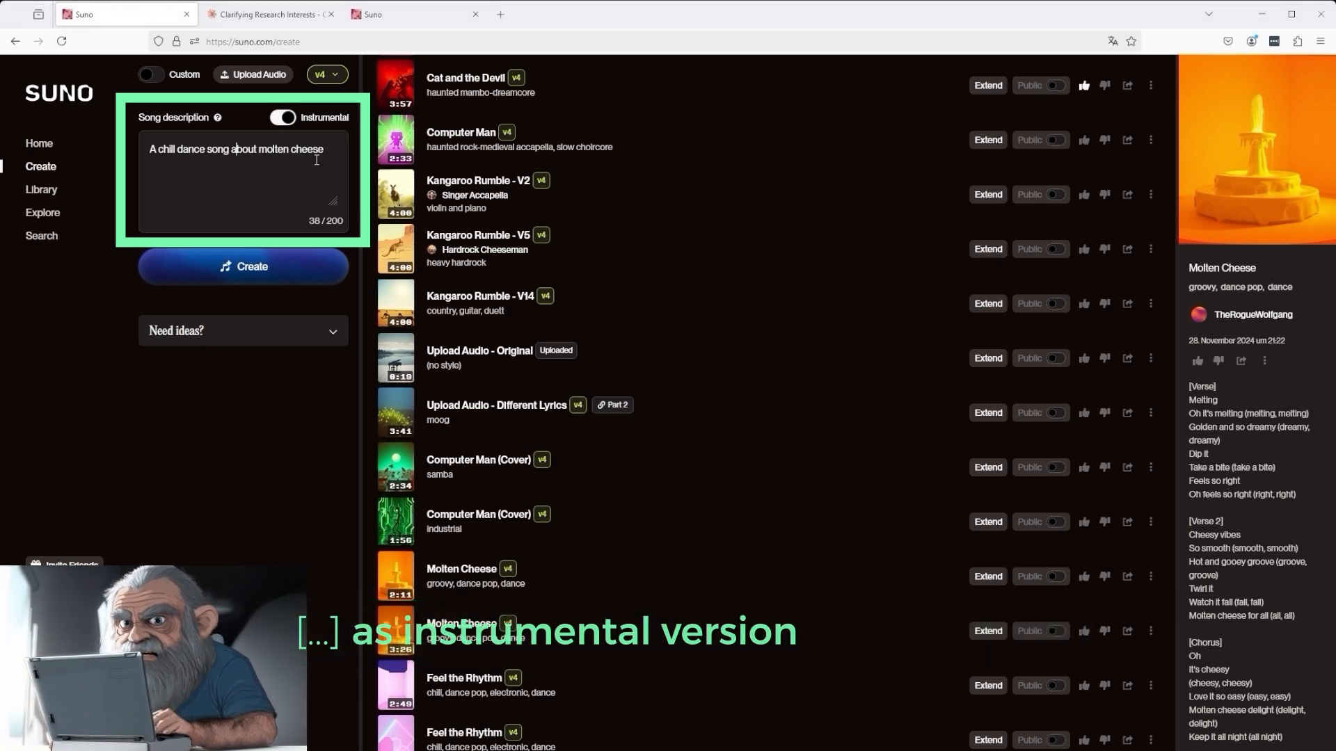
pyautogui.hotkey('ctrl', 'a')
pyautogui.write('A chill Dance song')
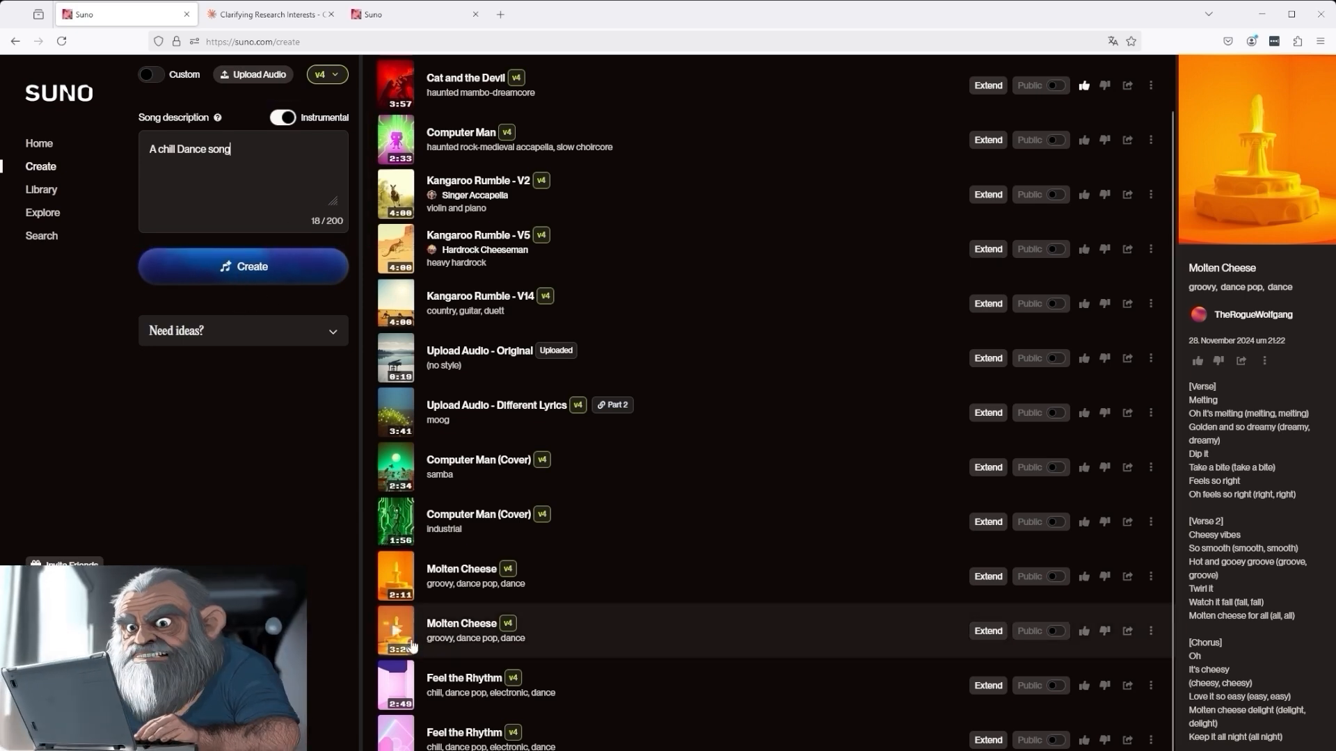
# - Play the two "Molten Cheese" songs one after the other, pausing each after listening
pyautogui.click(401, 565)
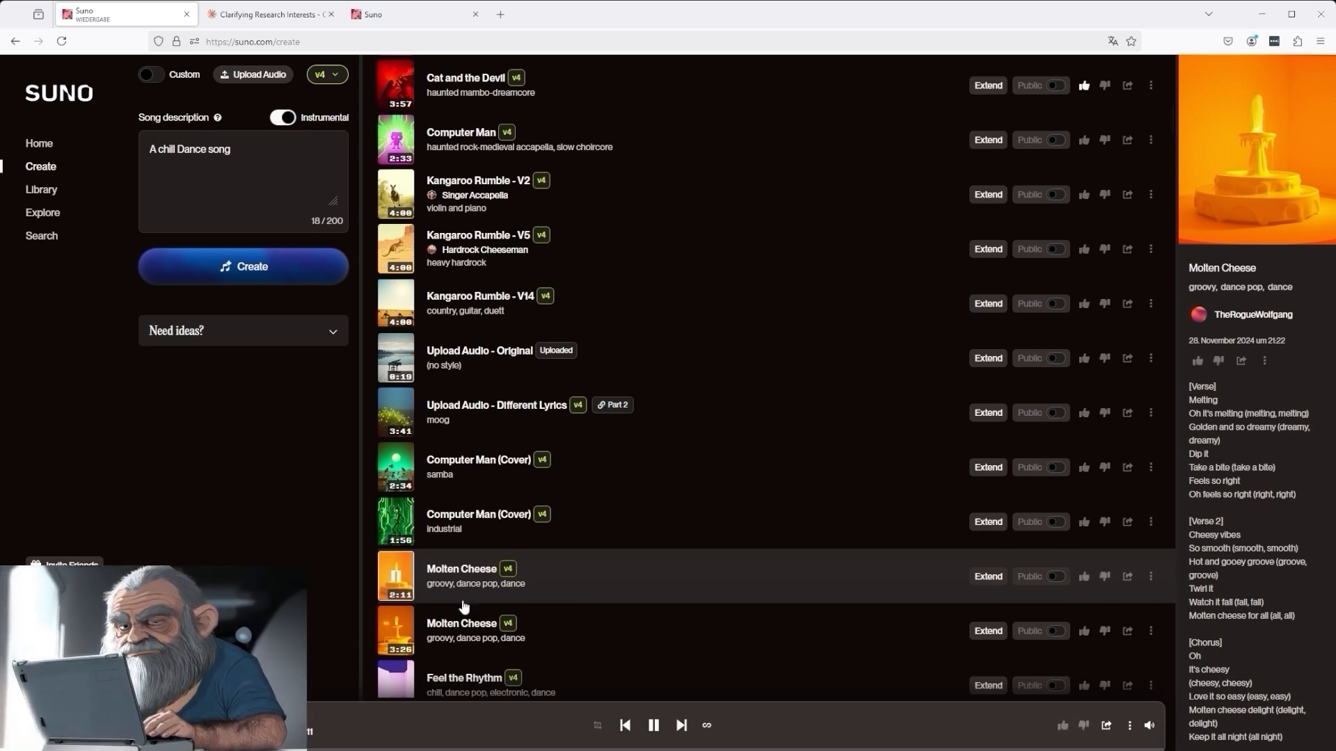
pyautogui.click(654, 728)
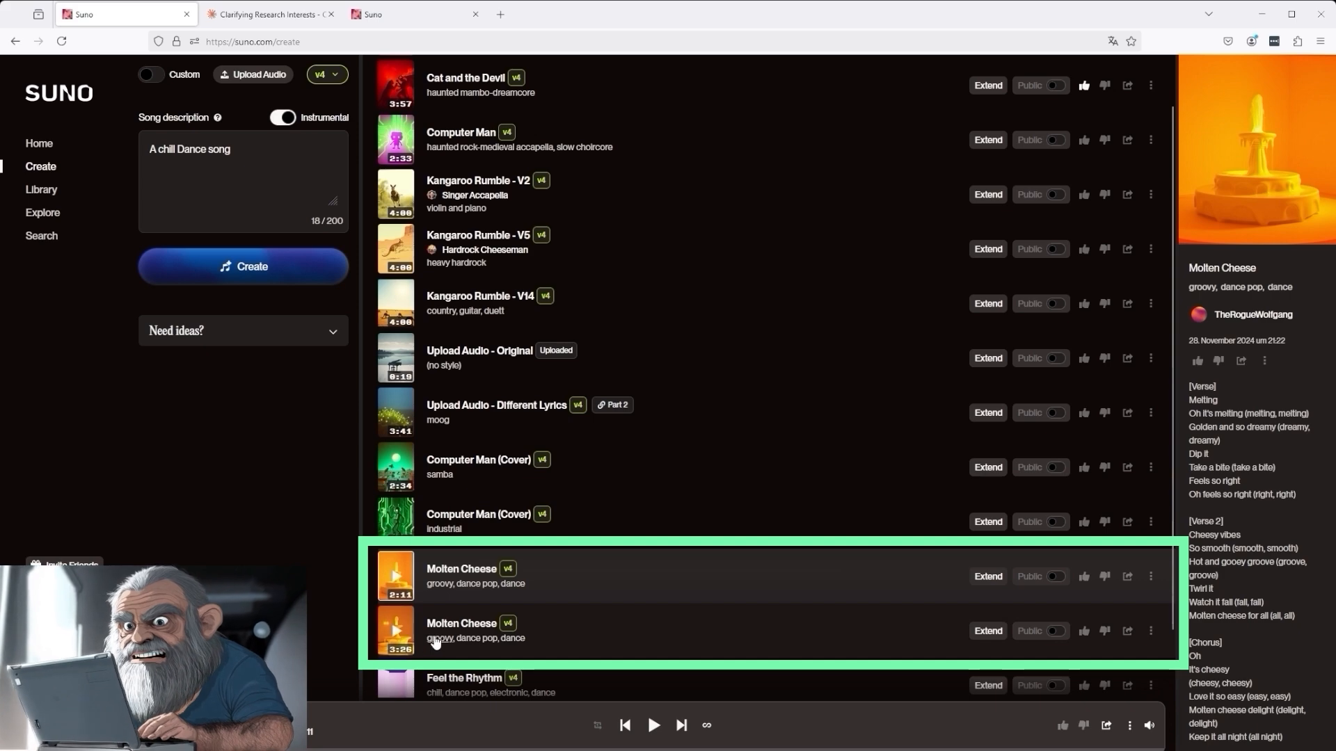
pyautogui.click(397, 634)
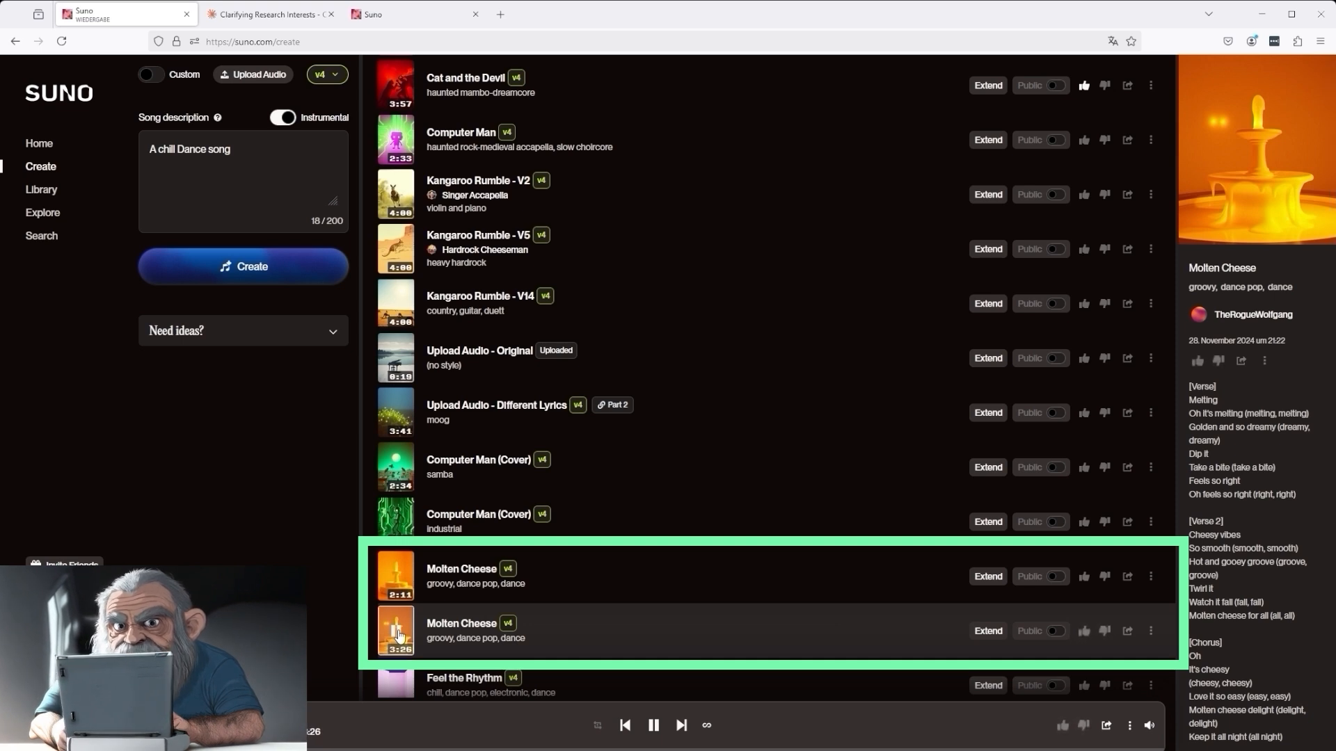
pyautogui.click(654, 726)
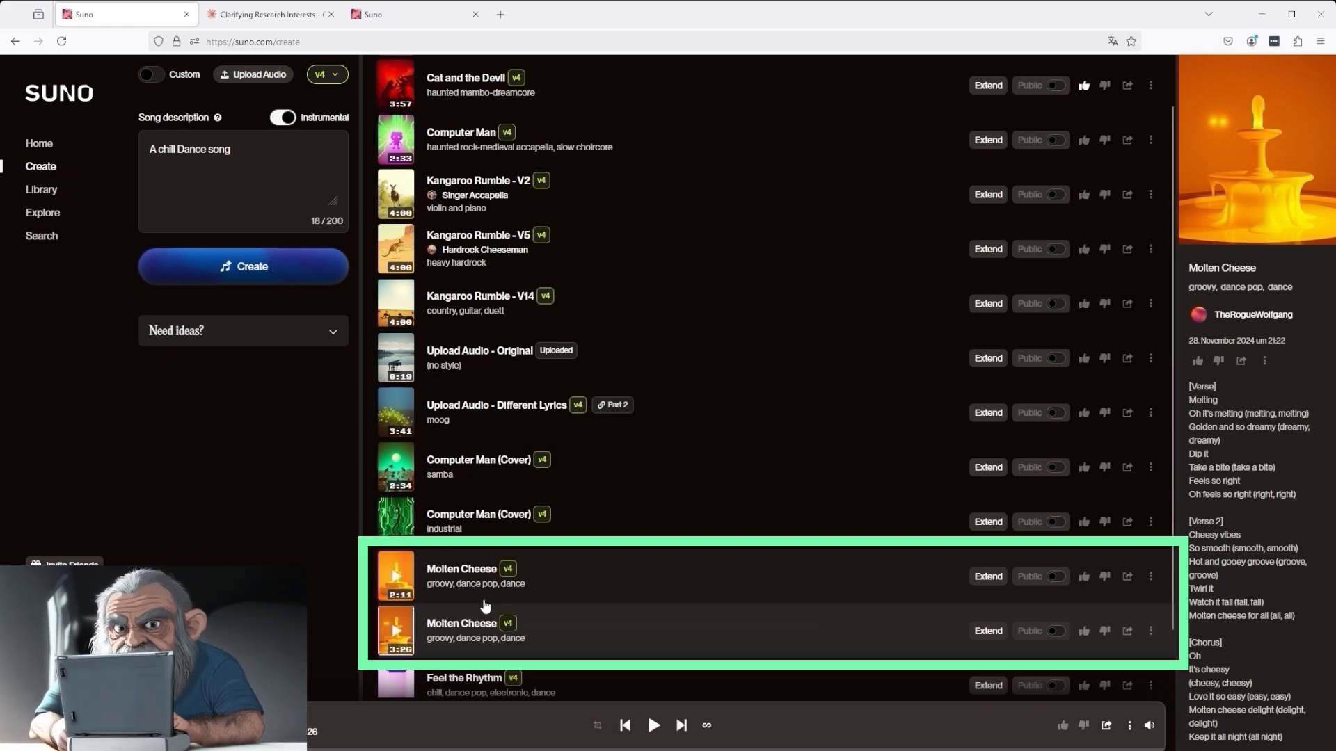
# - Play the two "Feel the Rhythm" instrumentals one after the other, pausing each after listening
pyautogui.scroll(-1, 531, 599)
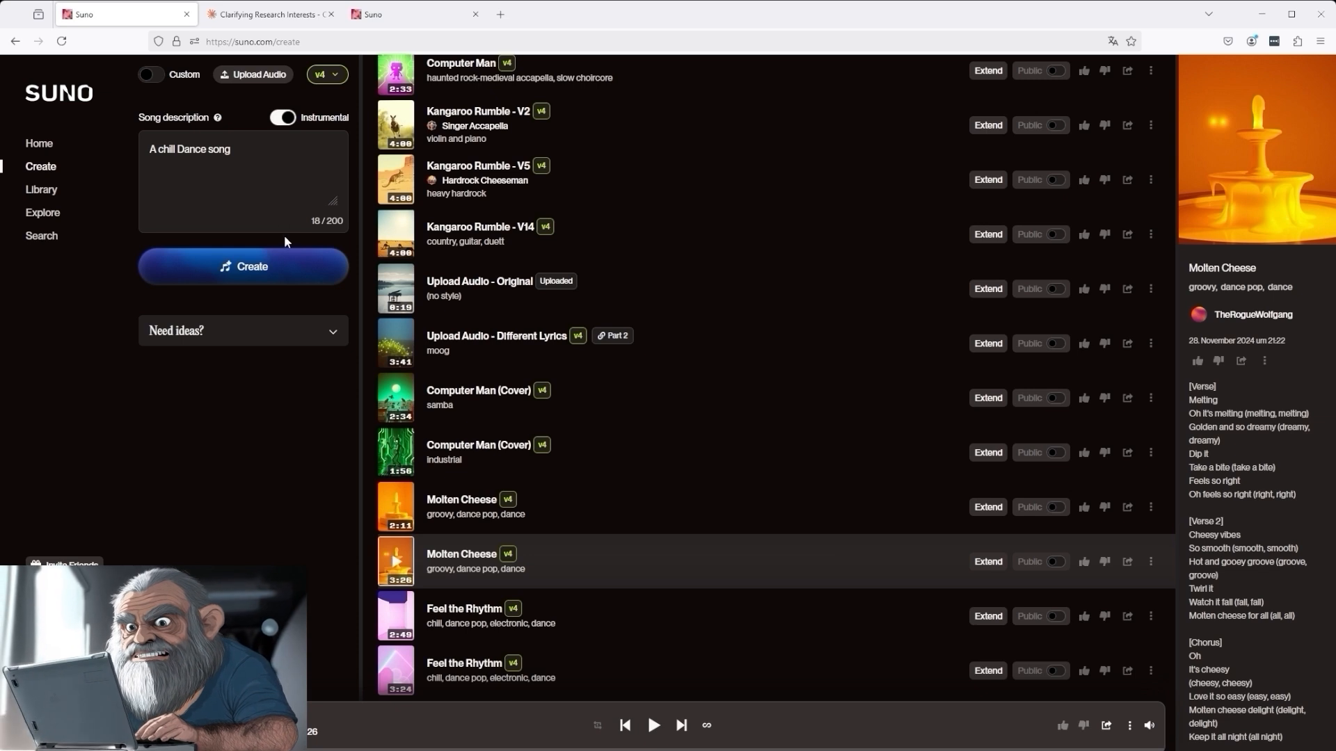
pyautogui.click(394, 623)
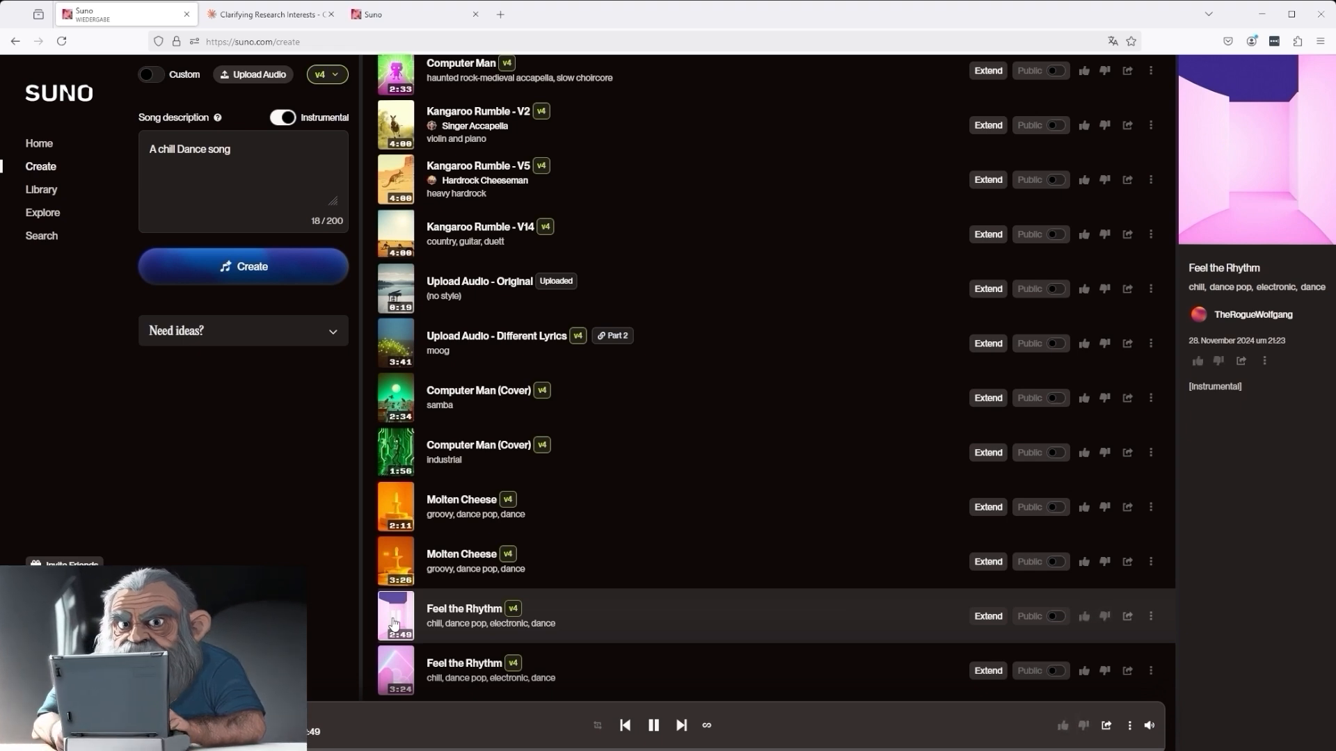
pyautogui.click(654, 725)
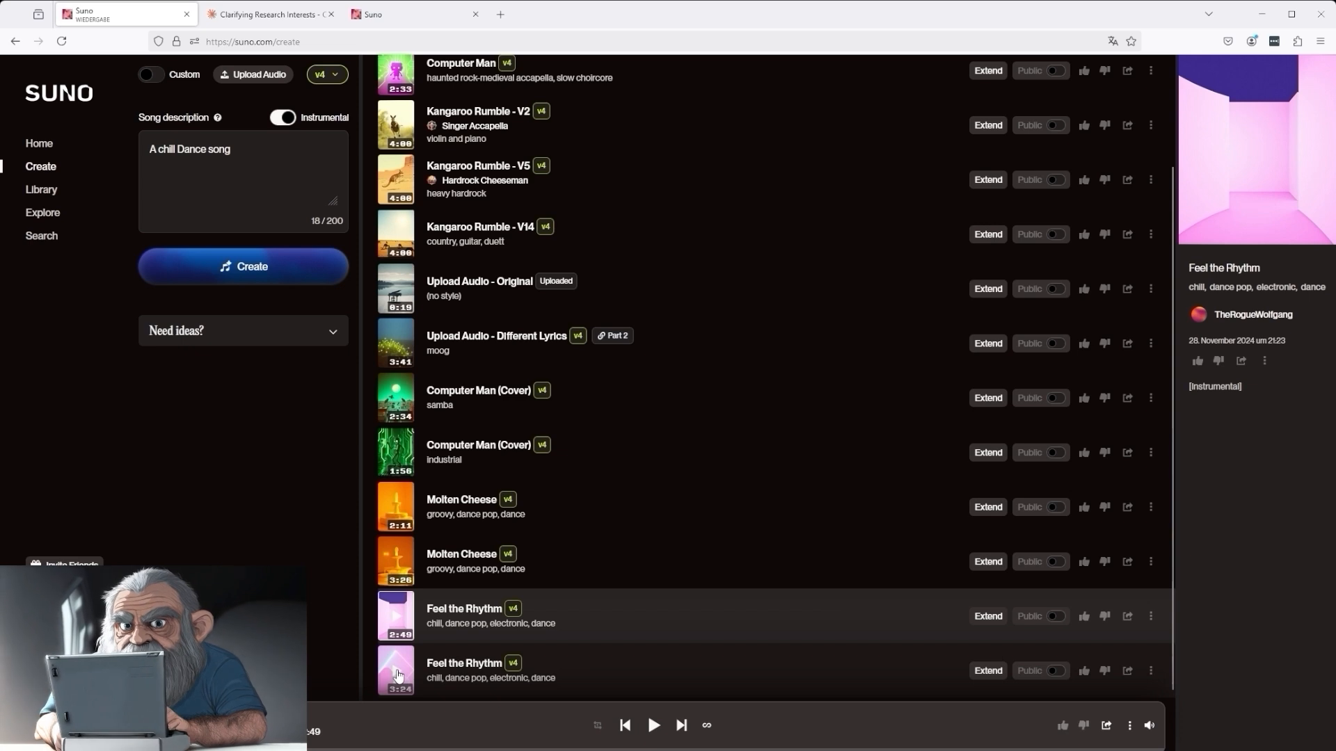
pyautogui.click(398, 675)
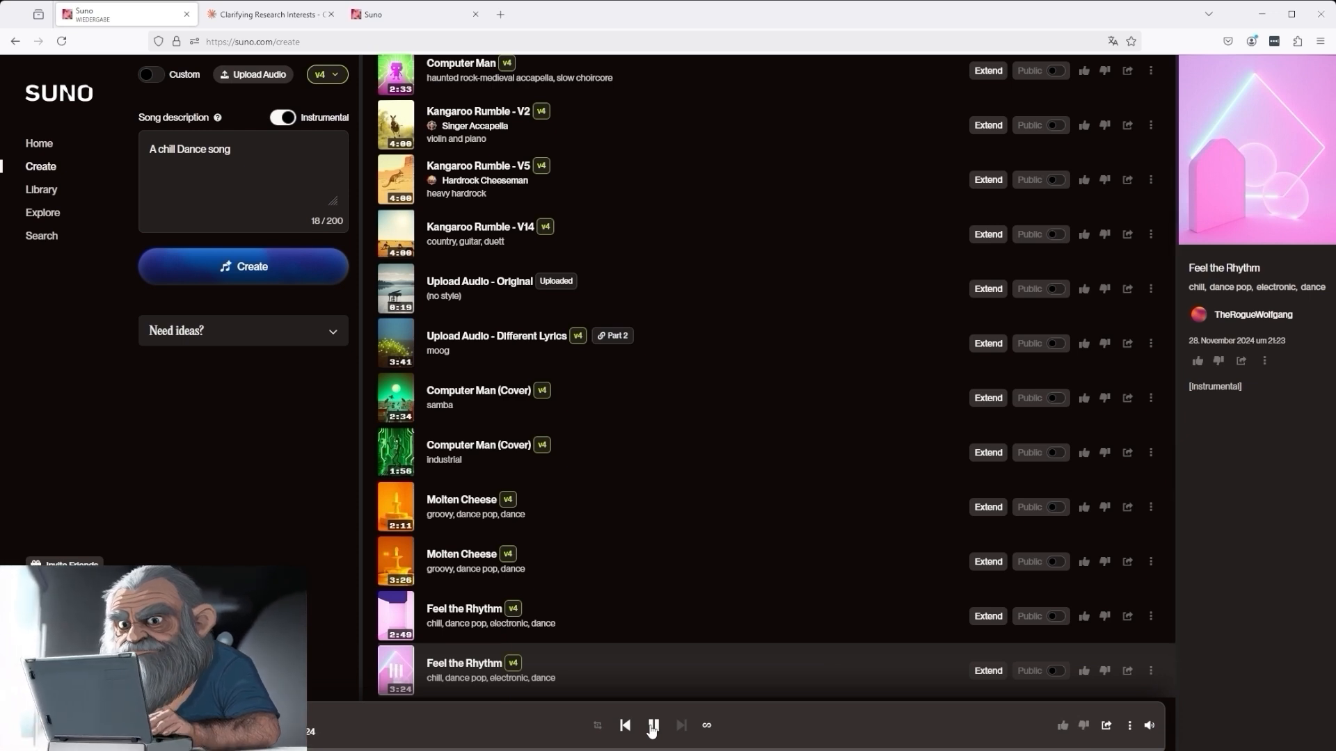
pyautogui.click(654, 725)
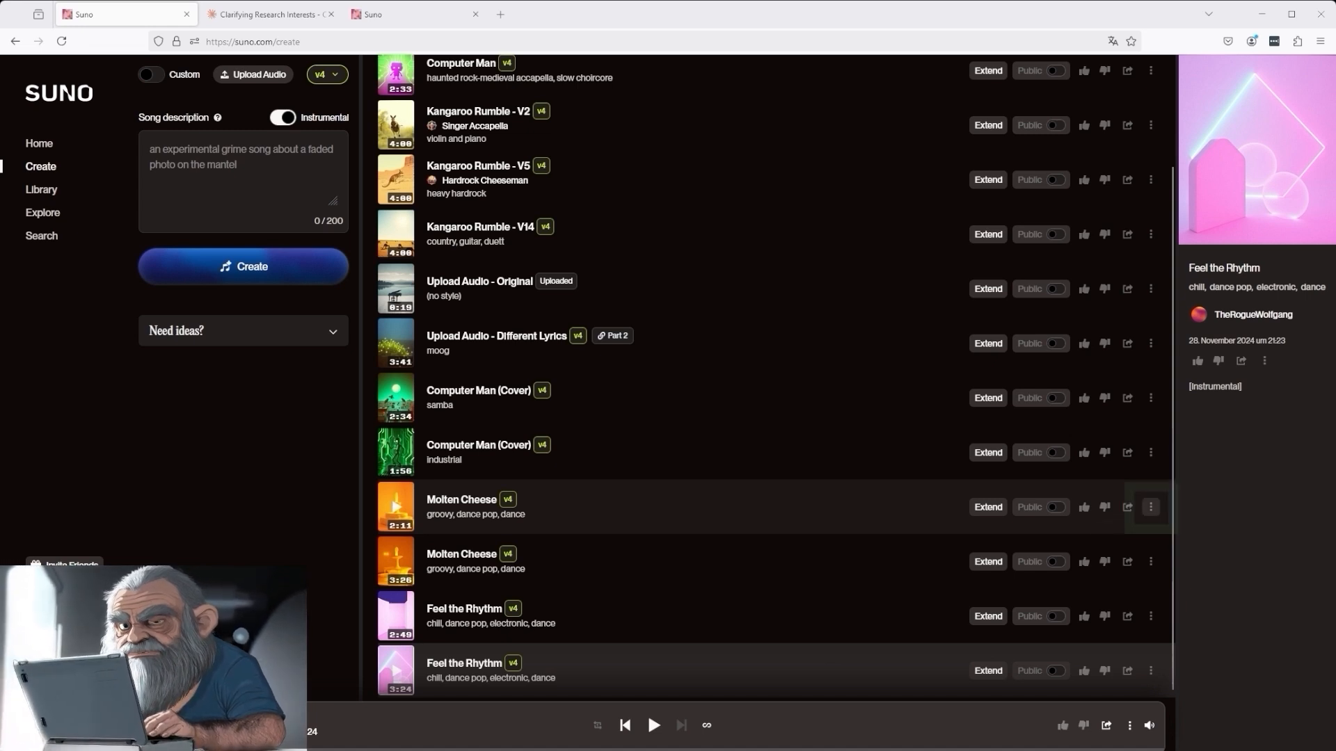
# - View the download formats offered for the 2:11 "Molten Cheese" song without downloading anything
pyautogui.click(1151, 507)
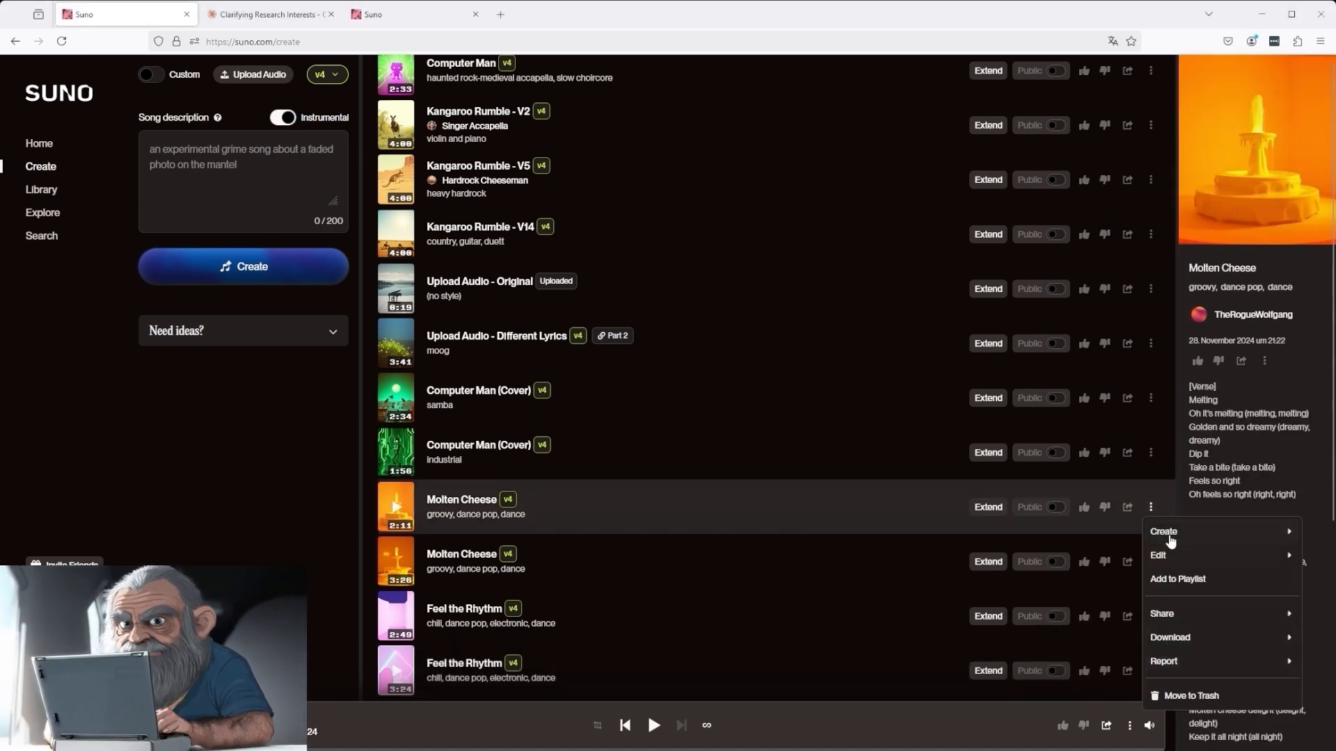
pyautogui.moveTo(1192, 651)
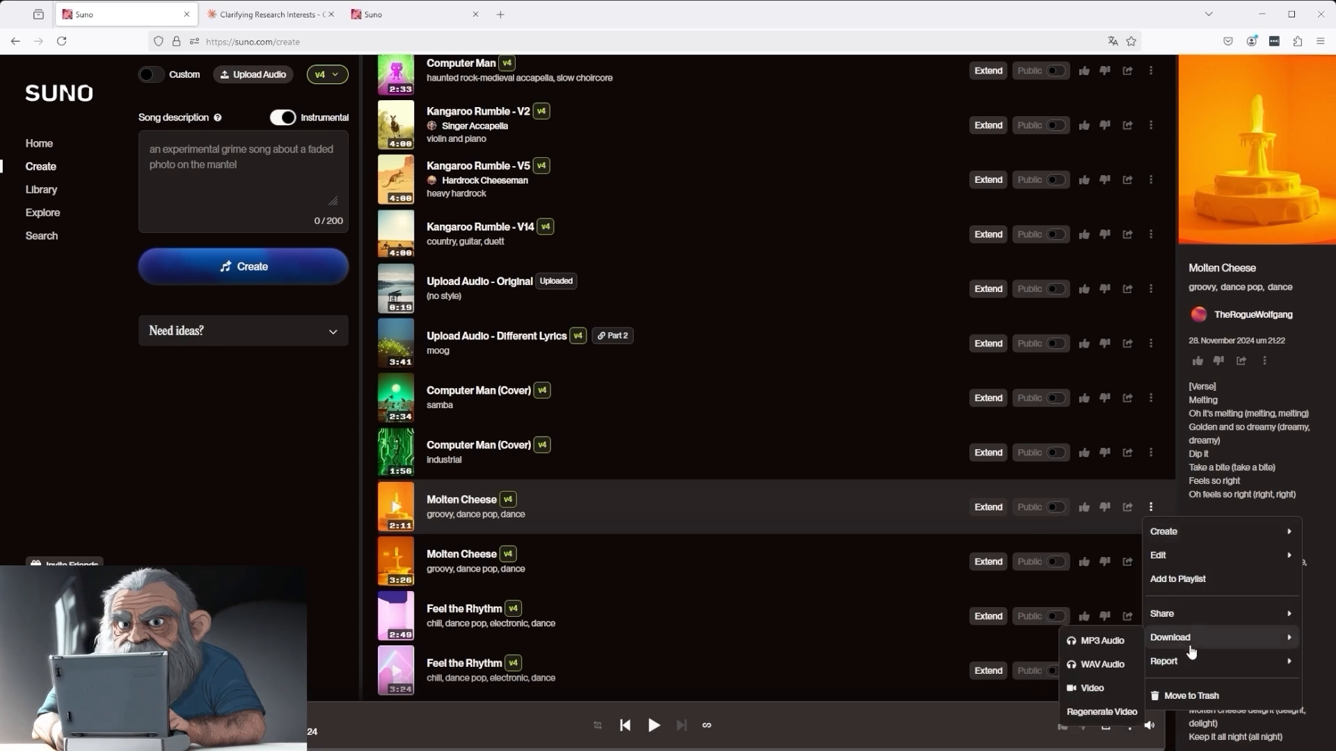
pyautogui.click(883, 430)
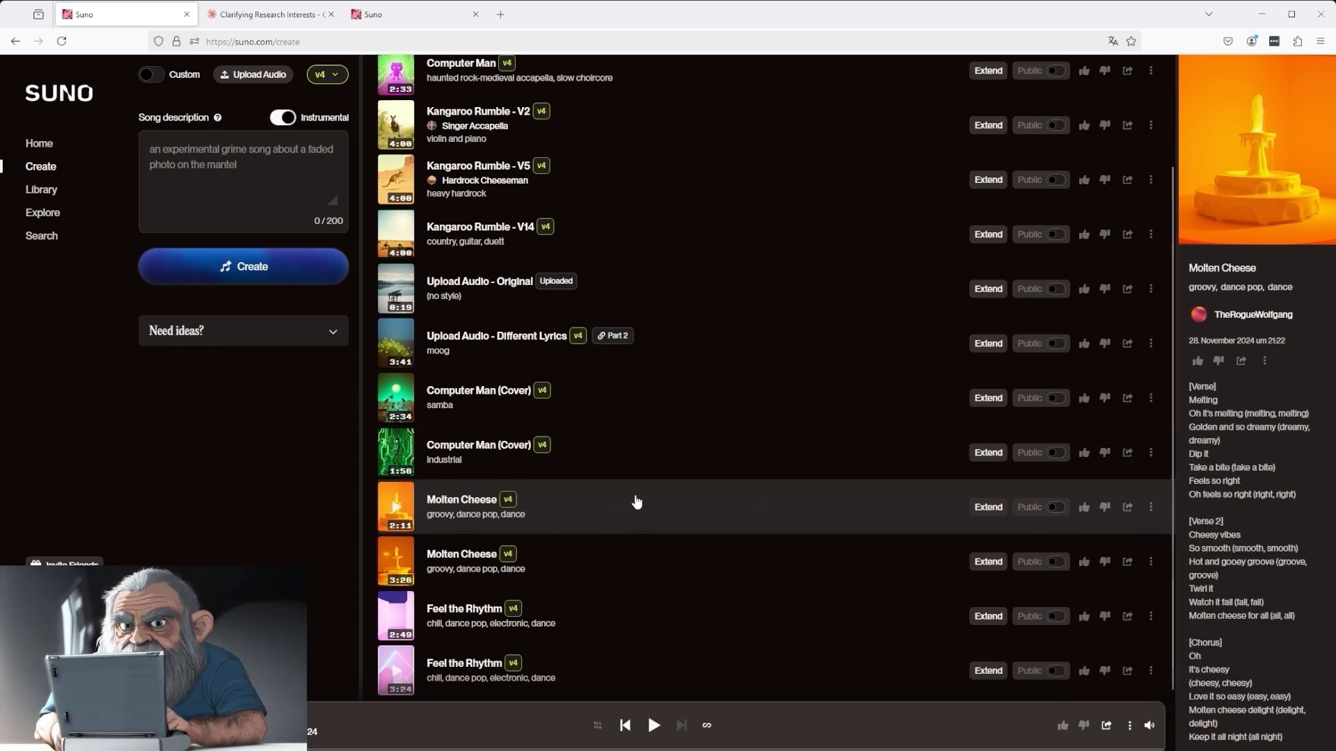
# - Set up an extension of the 2:11 "Molten Cheese" song that starts from 01:11
pyautogui.rightClick(583, 509)
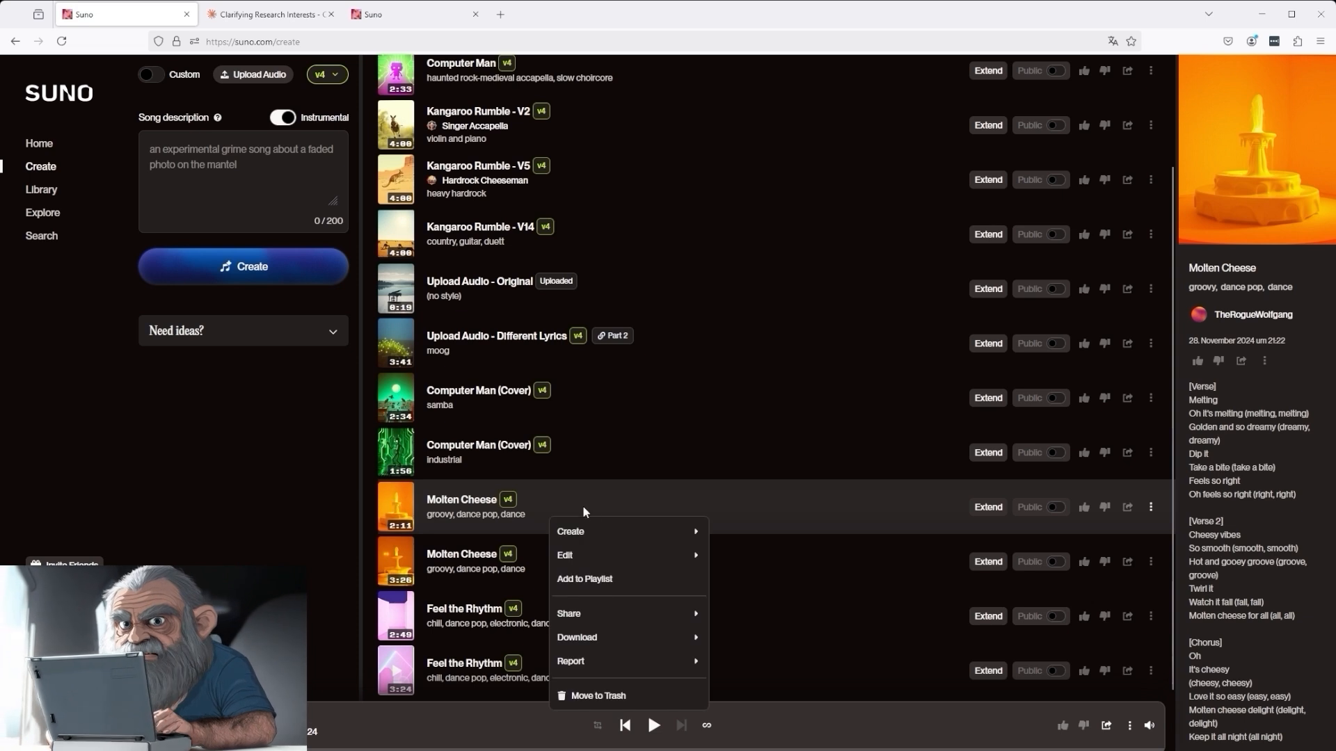
pyautogui.moveTo(575, 535)
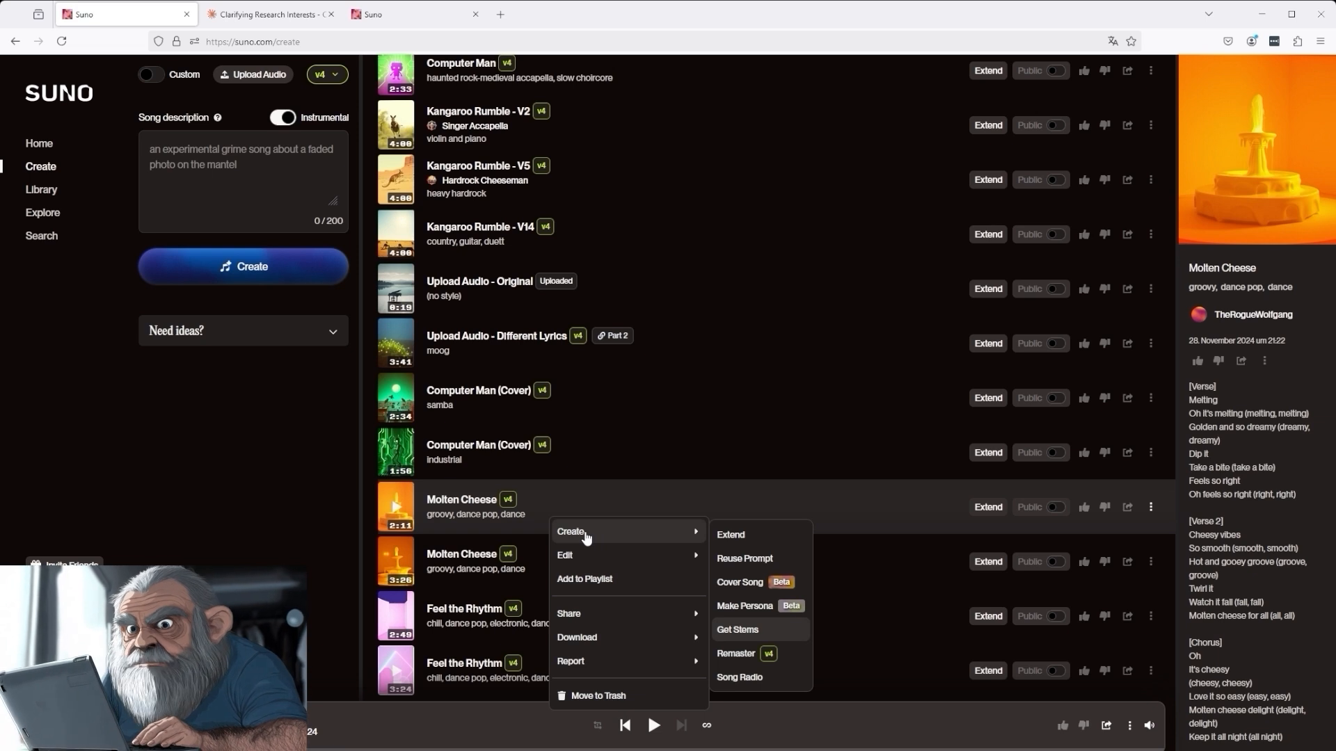
pyautogui.click(731, 537)
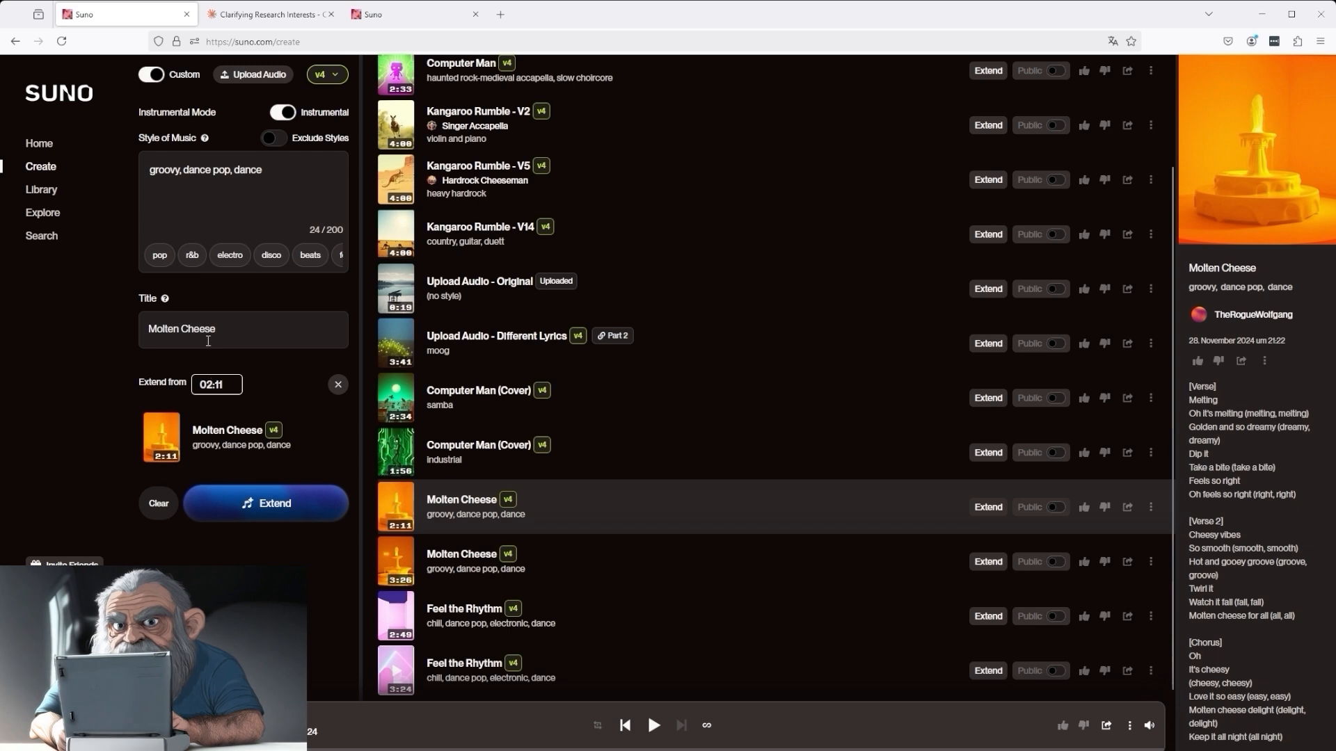
pyautogui.click(211, 385)
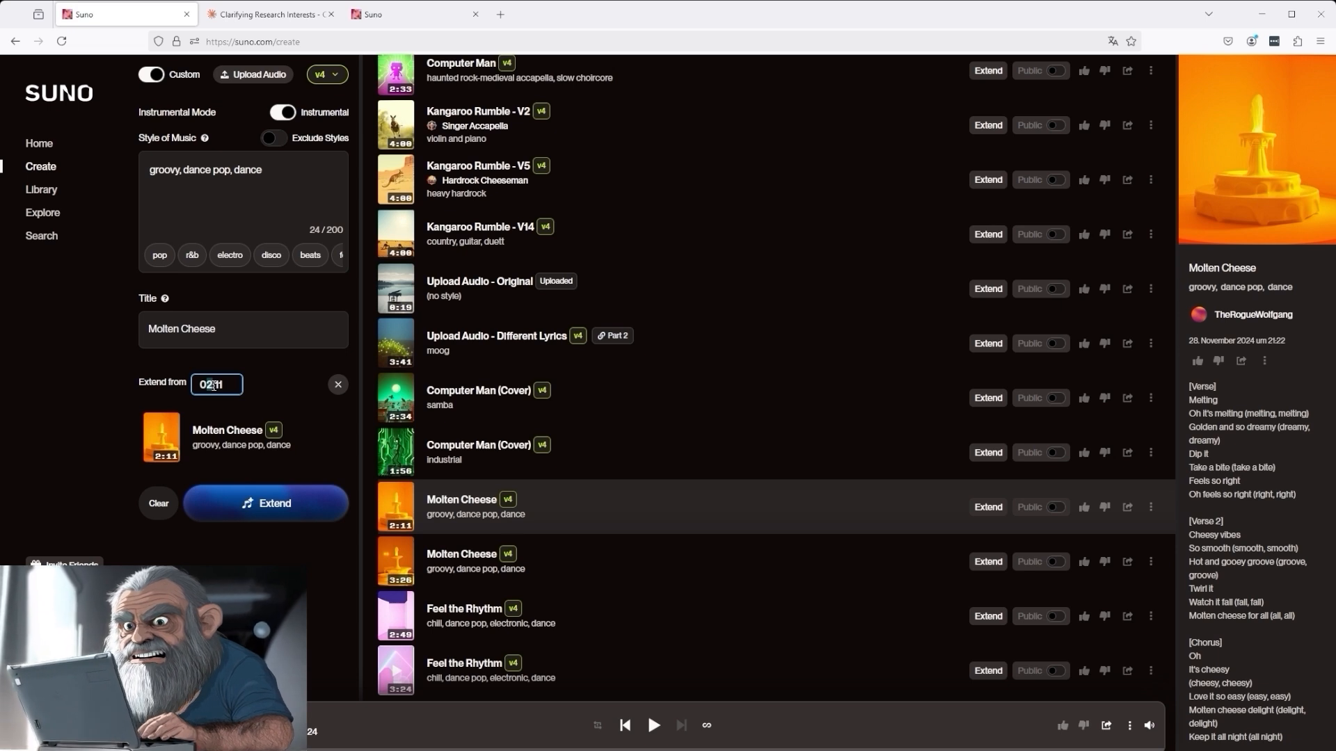
pyautogui.write('1')
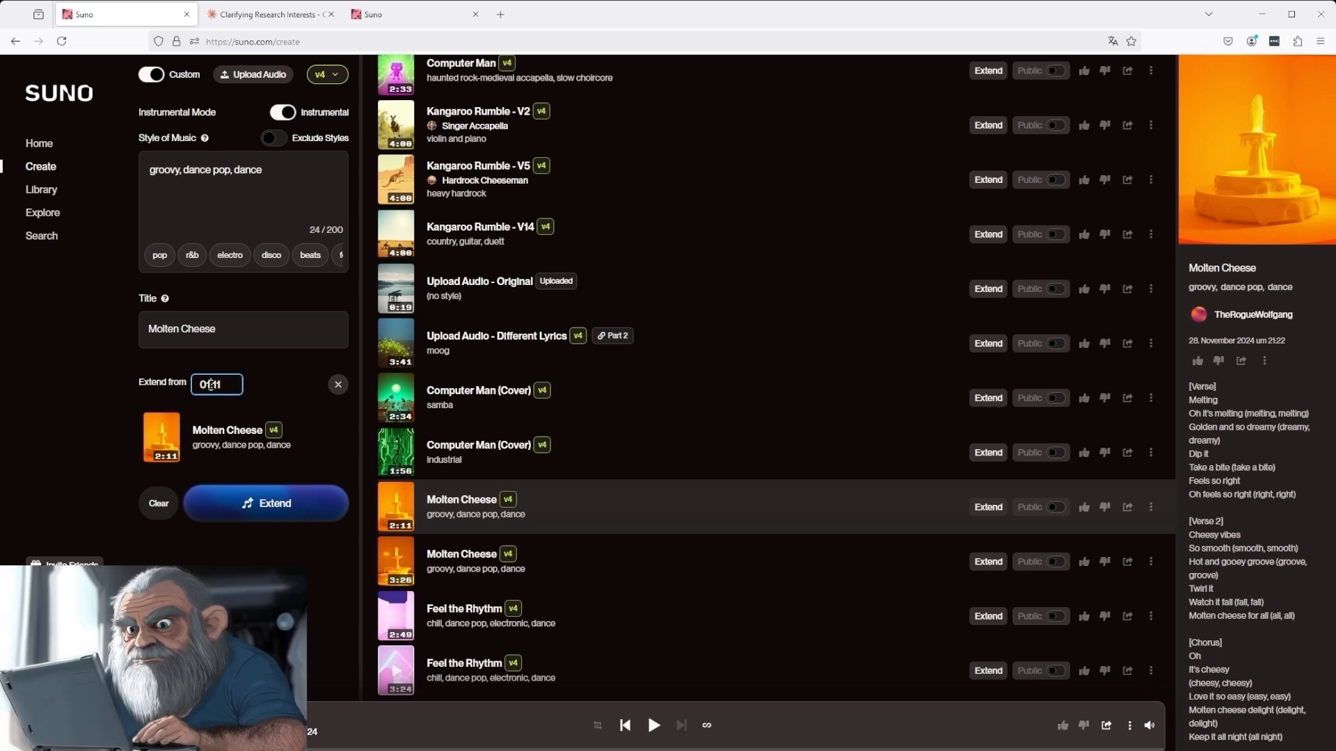
# - Look at the Reuse Prompt option for the 2:11 "Molten Cheese" song and highlight part of its lyrics
pyautogui.rightClick(754, 511)
pyautogui.moveTo(741, 531)
pyautogui.click(909, 562)
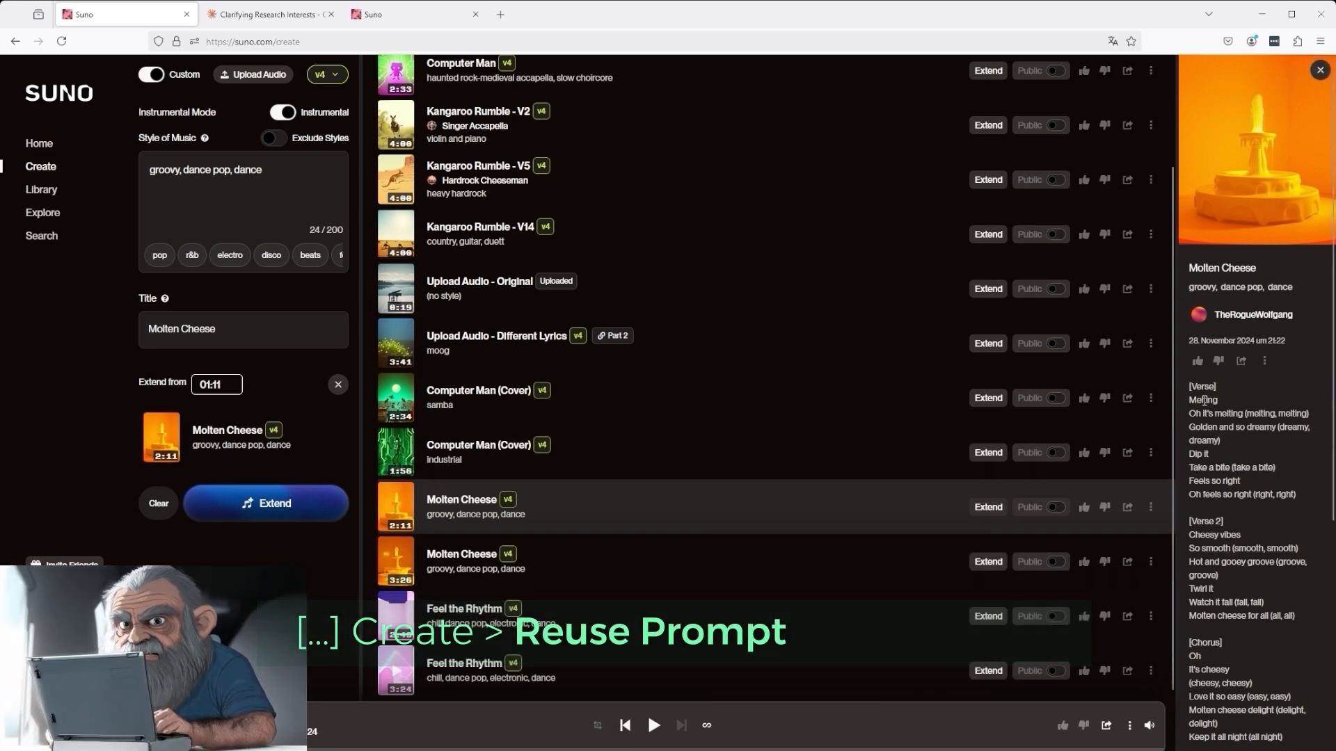
pyautogui.moveTo(1204, 401); pyautogui.dragTo(1237, 653)
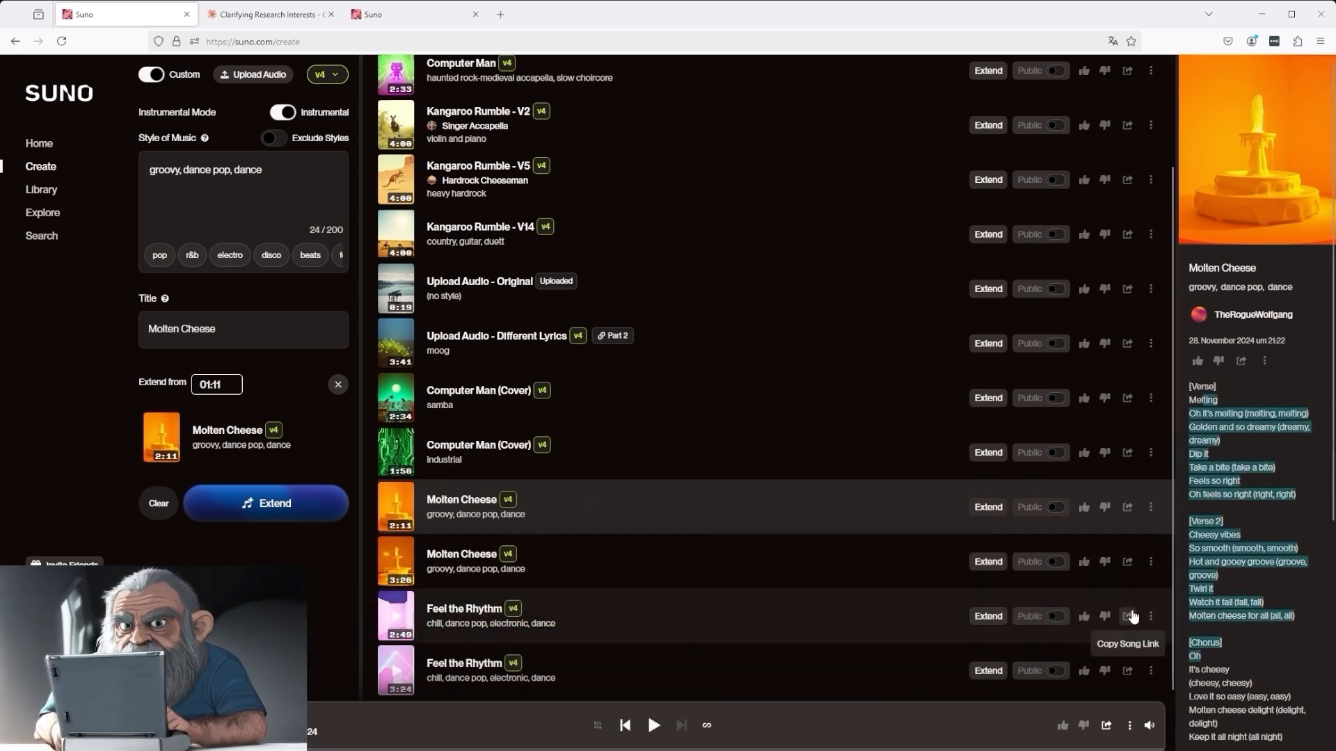
# - Load the 2:11 "Molten Cheese" song into the creation form as a Cover Song
pyautogui.rightClick(685, 510)
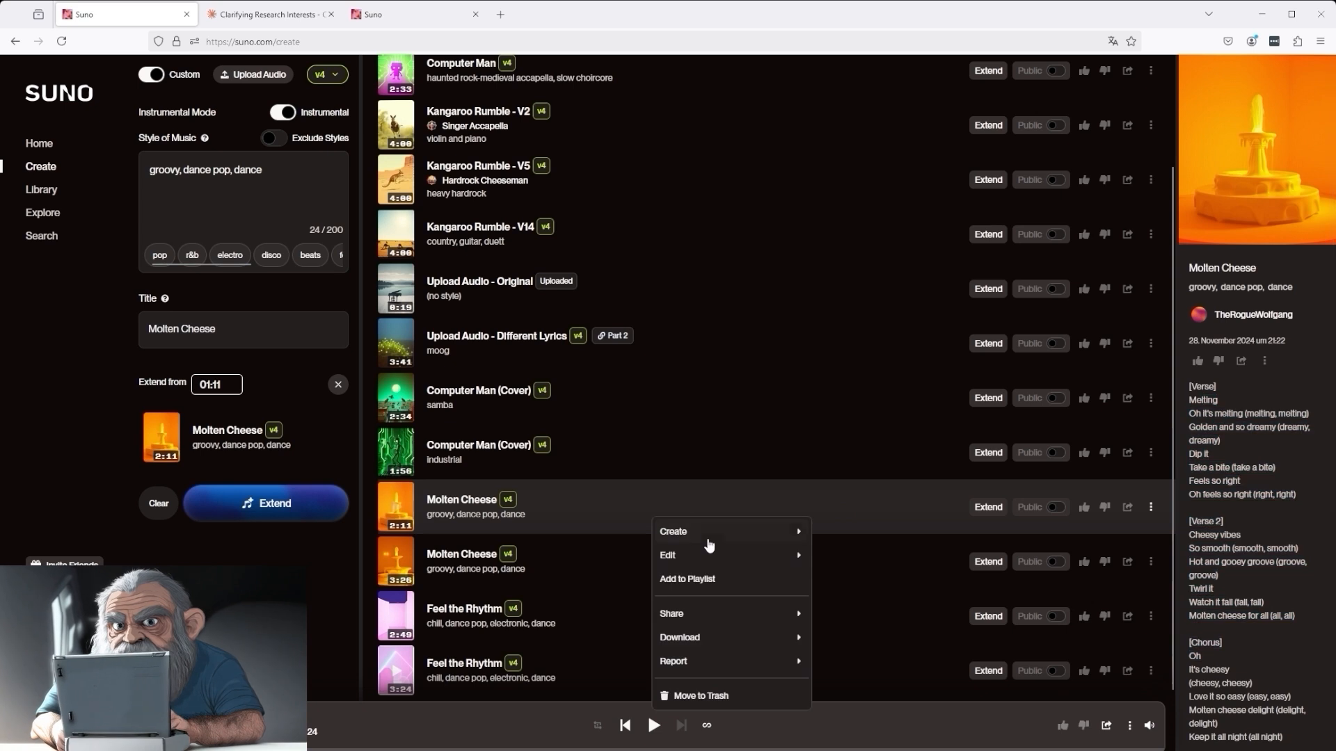
pyautogui.moveTo(709, 543)
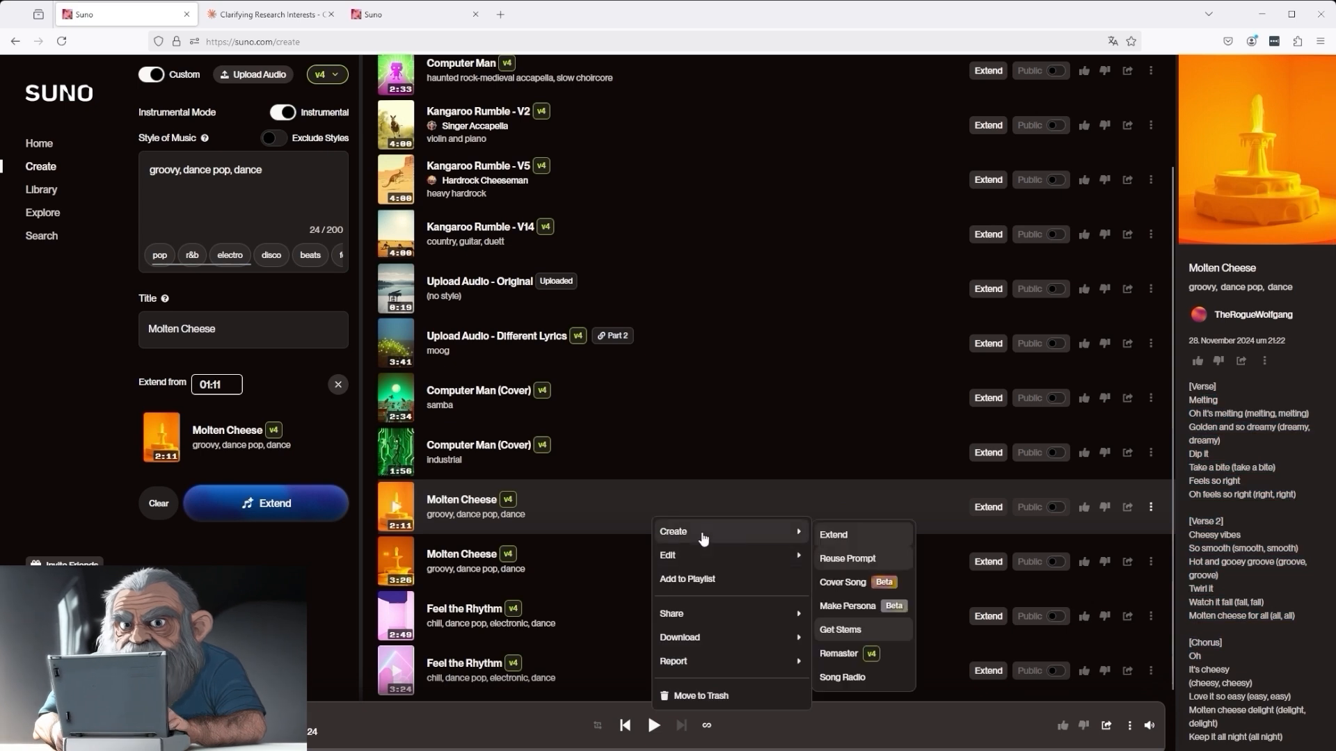
pyautogui.click(856, 588)
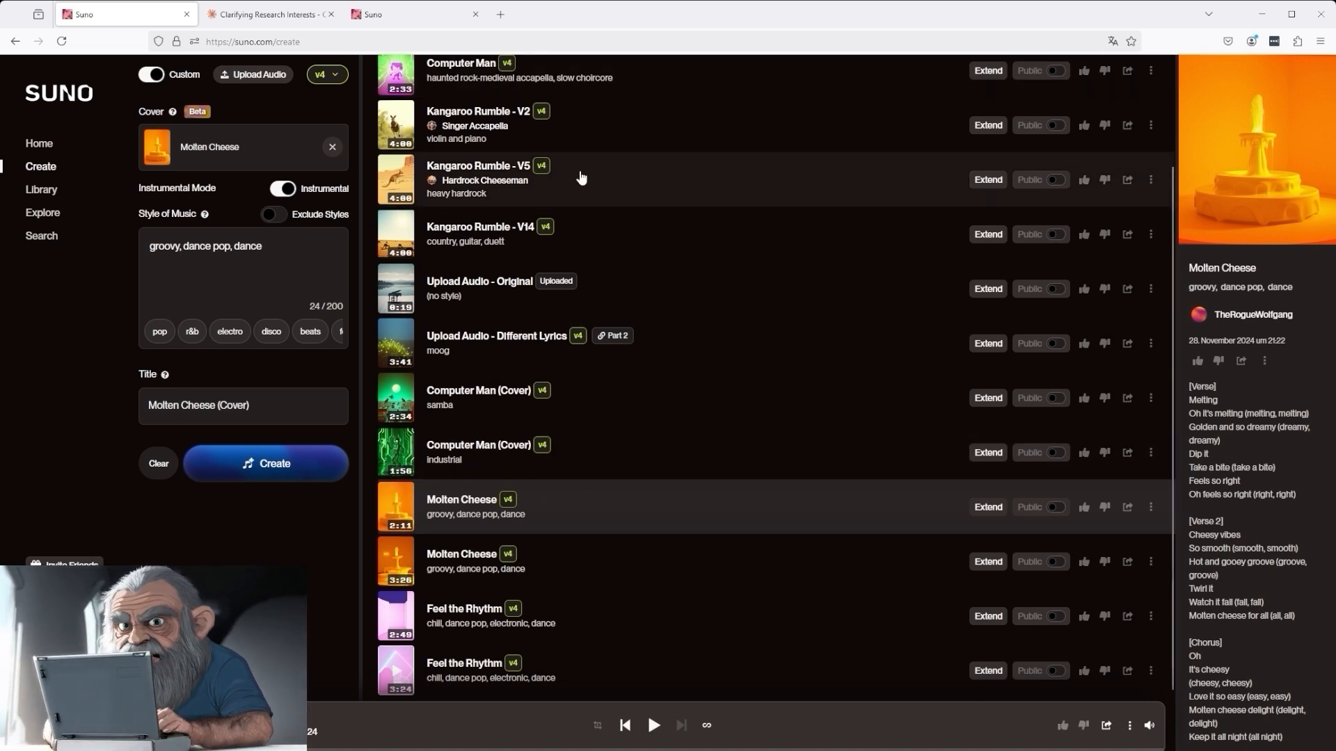
# - Listen to part of the original 2:33 "Computer Man" song, then pause it
pyautogui.scroll(1, 578, 179)
pyautogui.click(406, 150)
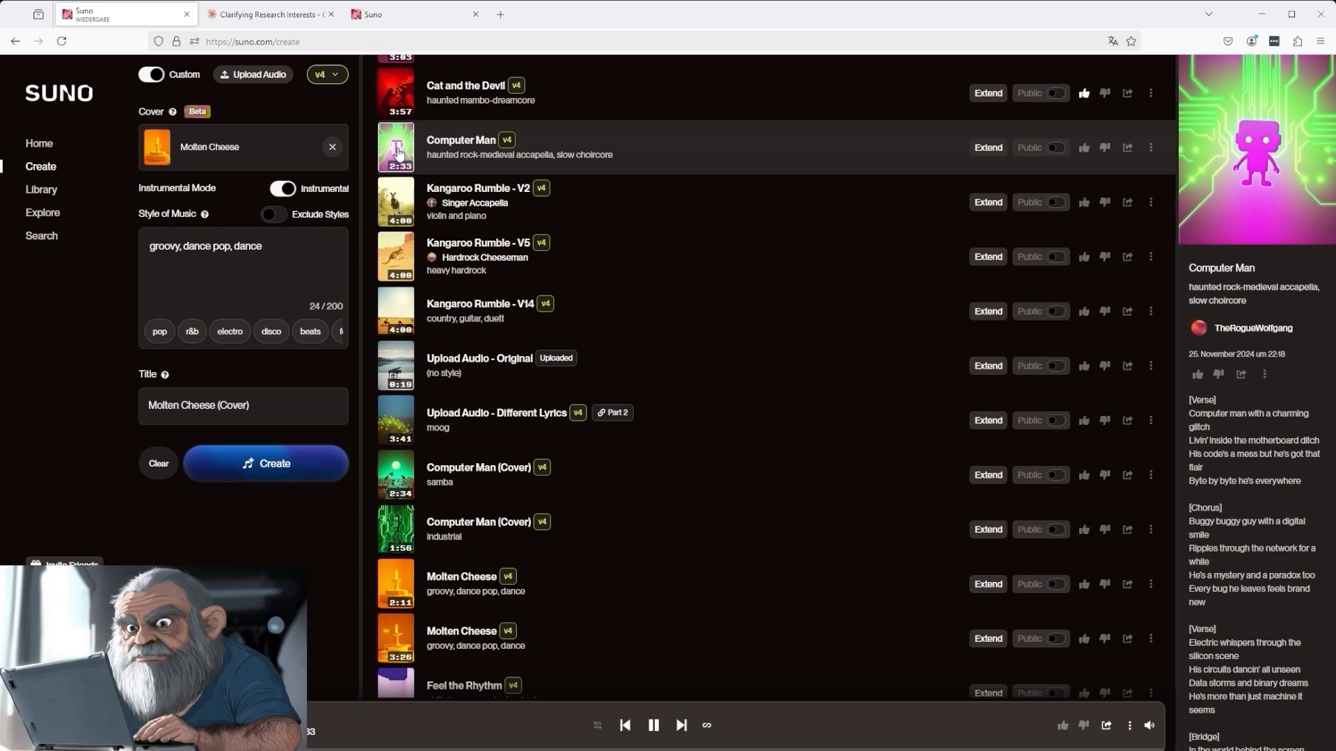
pyautogui.click(654, 725)
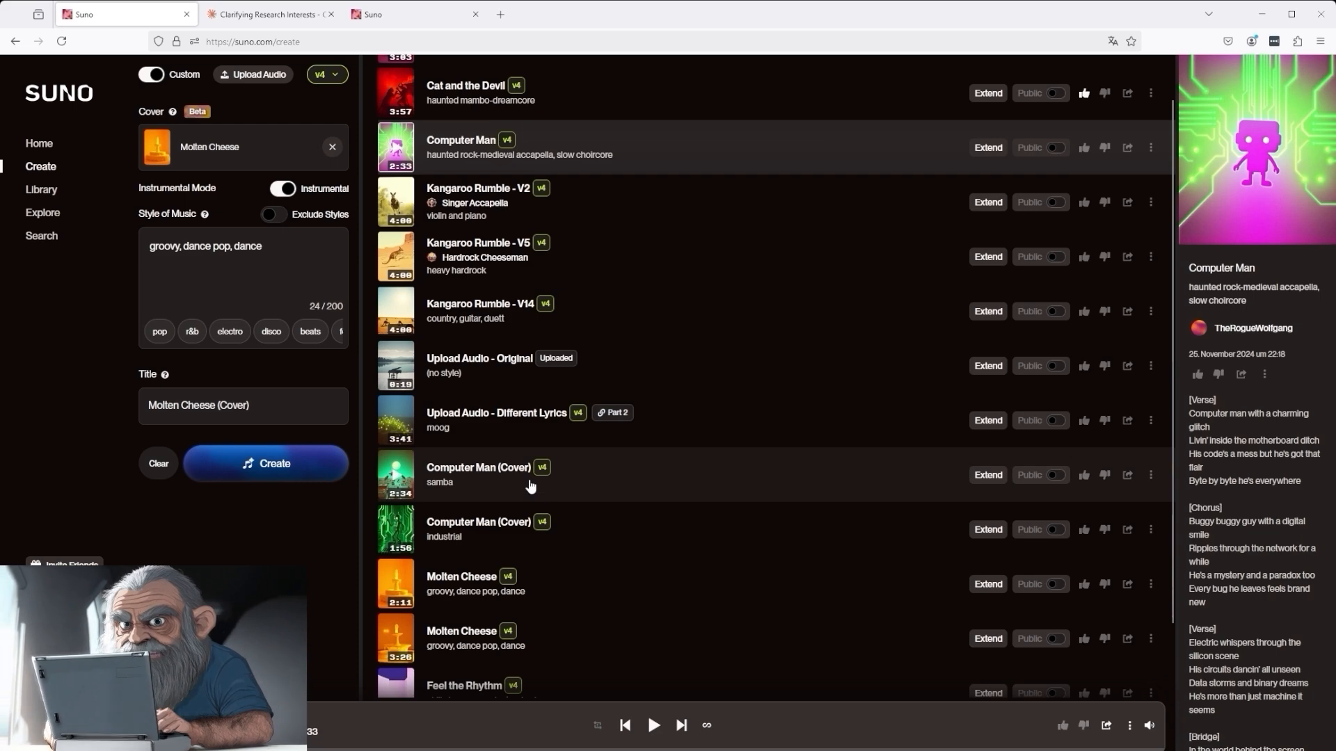
# - Listen to part of the samba and the industrial "Computer Man (Cover)" songs, pausing each one
pyautogui.click(396, 476)
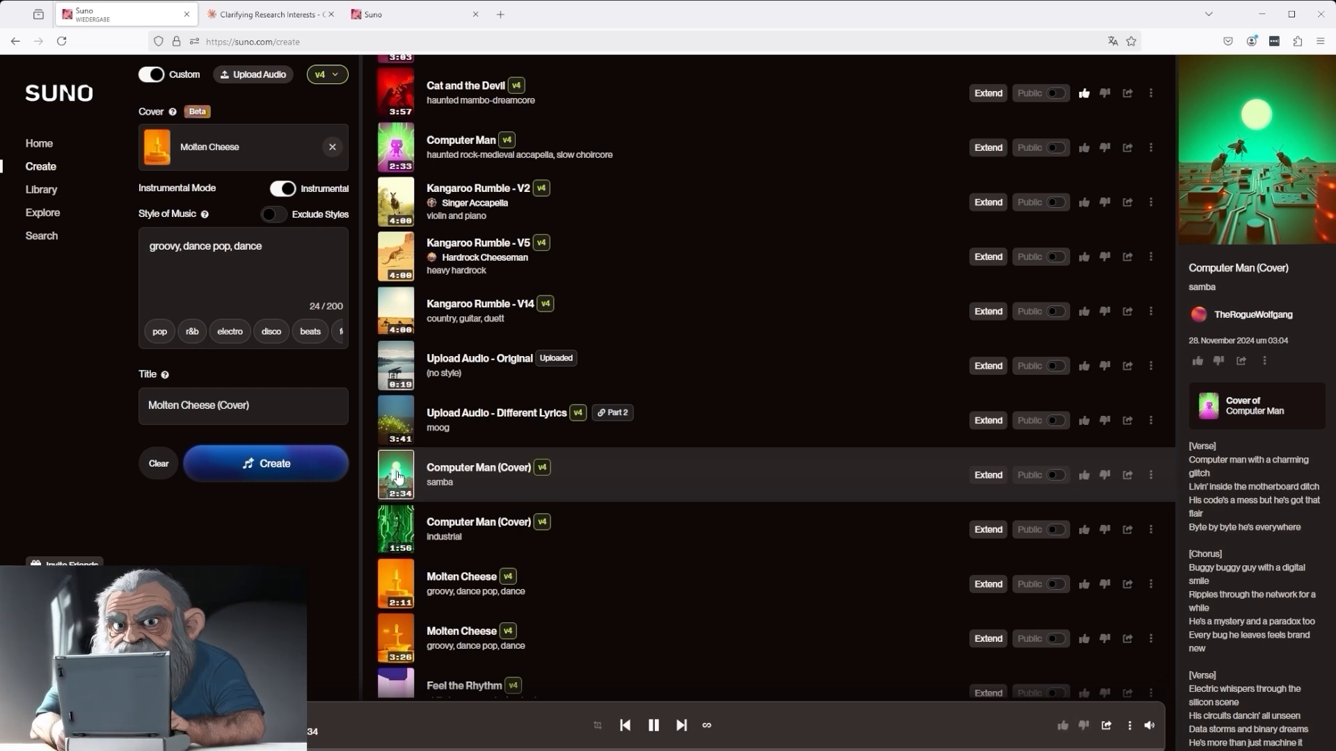
pyautogui.click(652, 725)
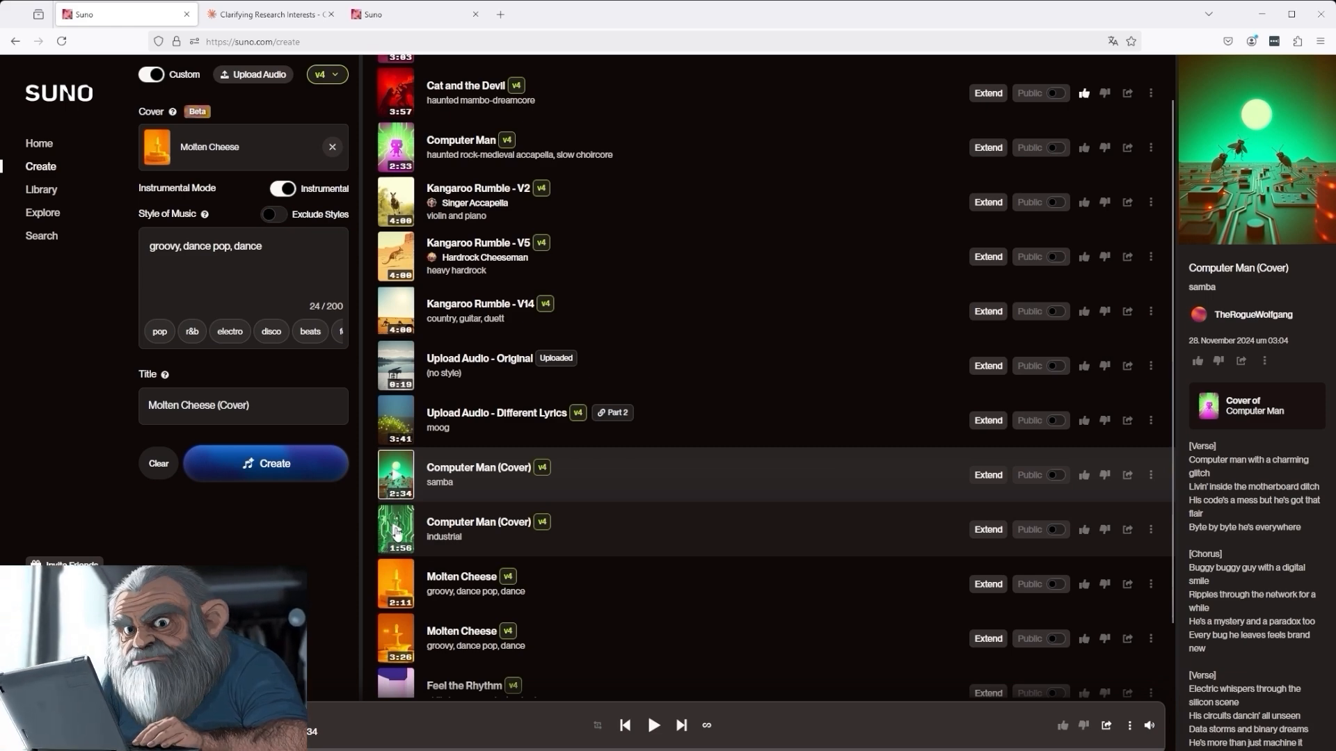
pyautogui.click(396, 533)
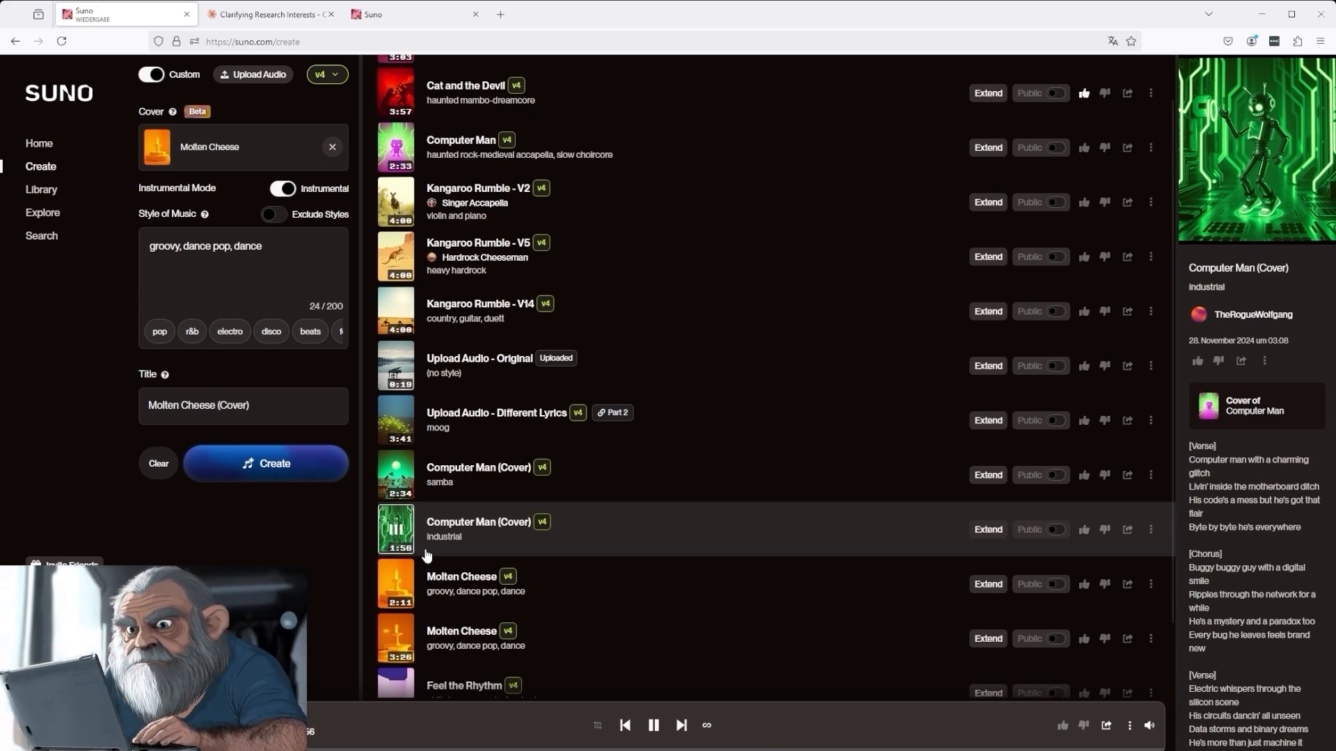
pyautogui.click(656, 726)
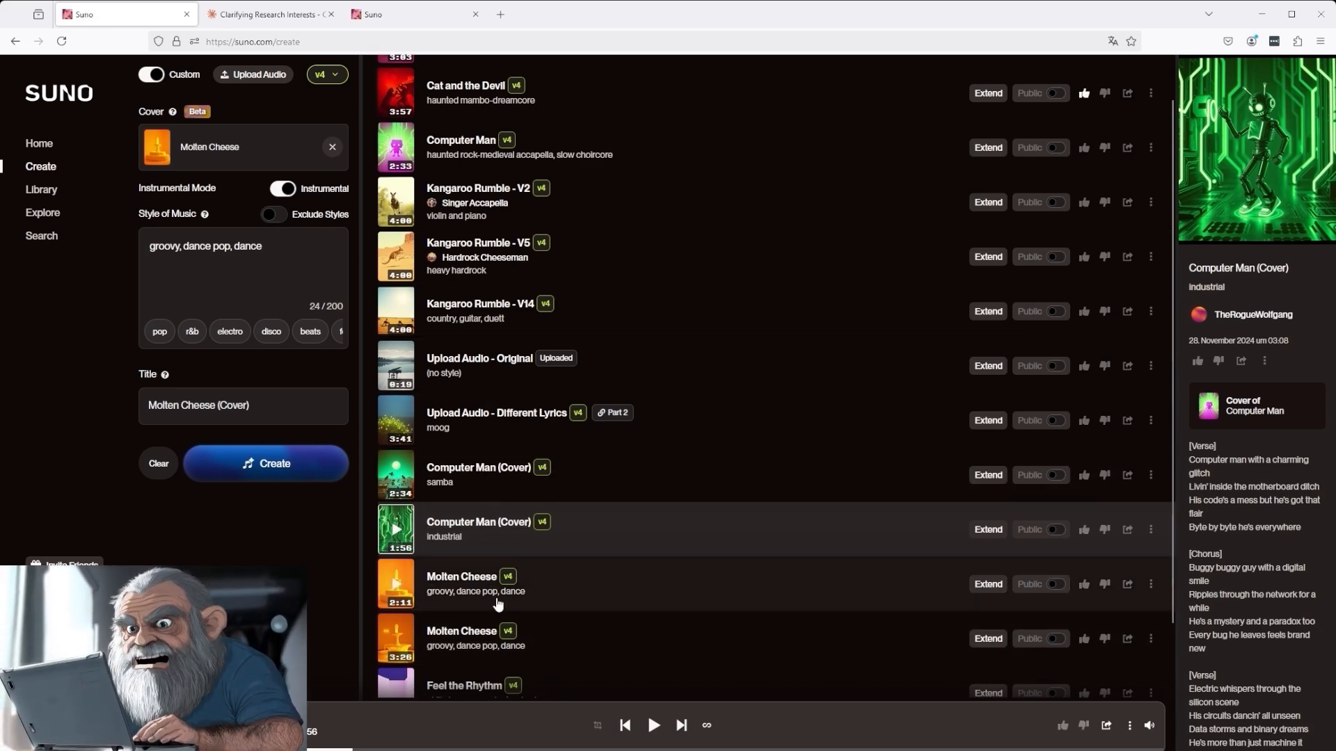
# - Start a new persona based on the 2:11 "Molten Cheese" song and name it "CHeesey Lady"
pyautogui.scroll(-1, 738, 557)
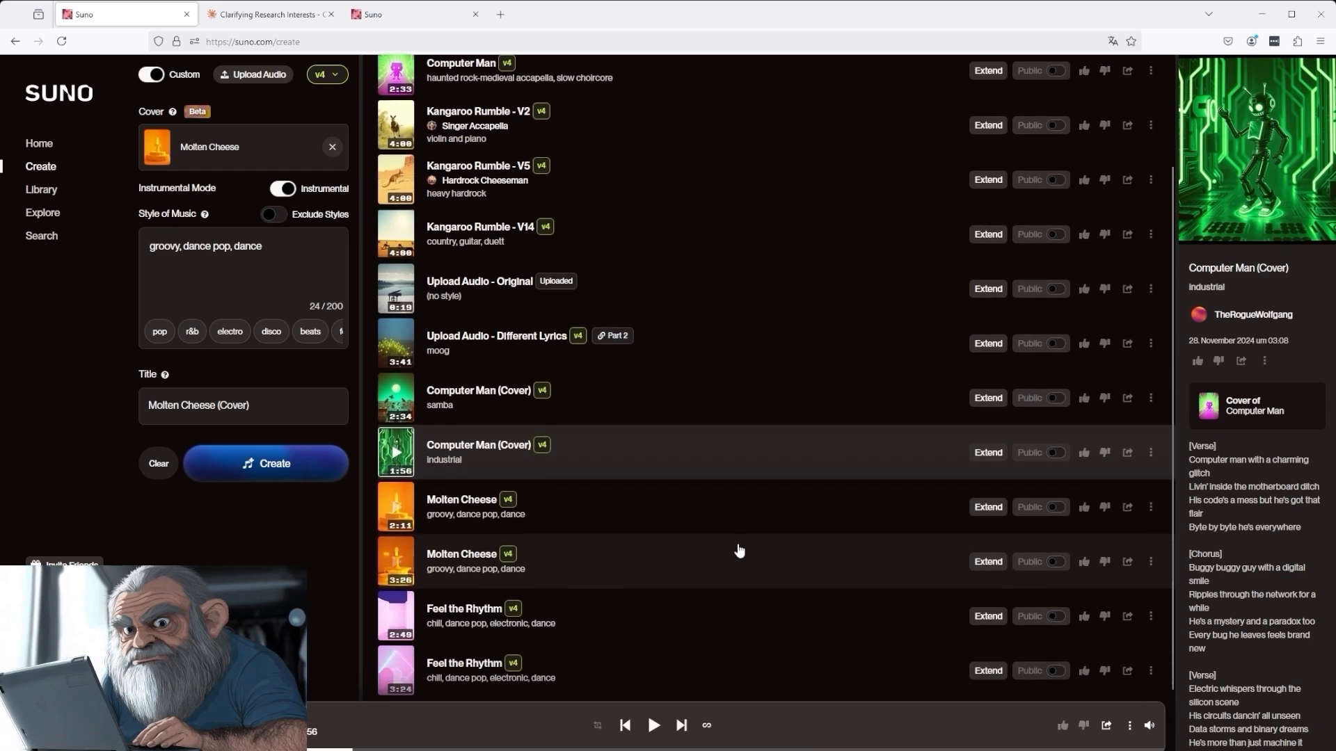
pyautogui.rightClick(751, 499)
pyautogui.moveTo(758, 532)
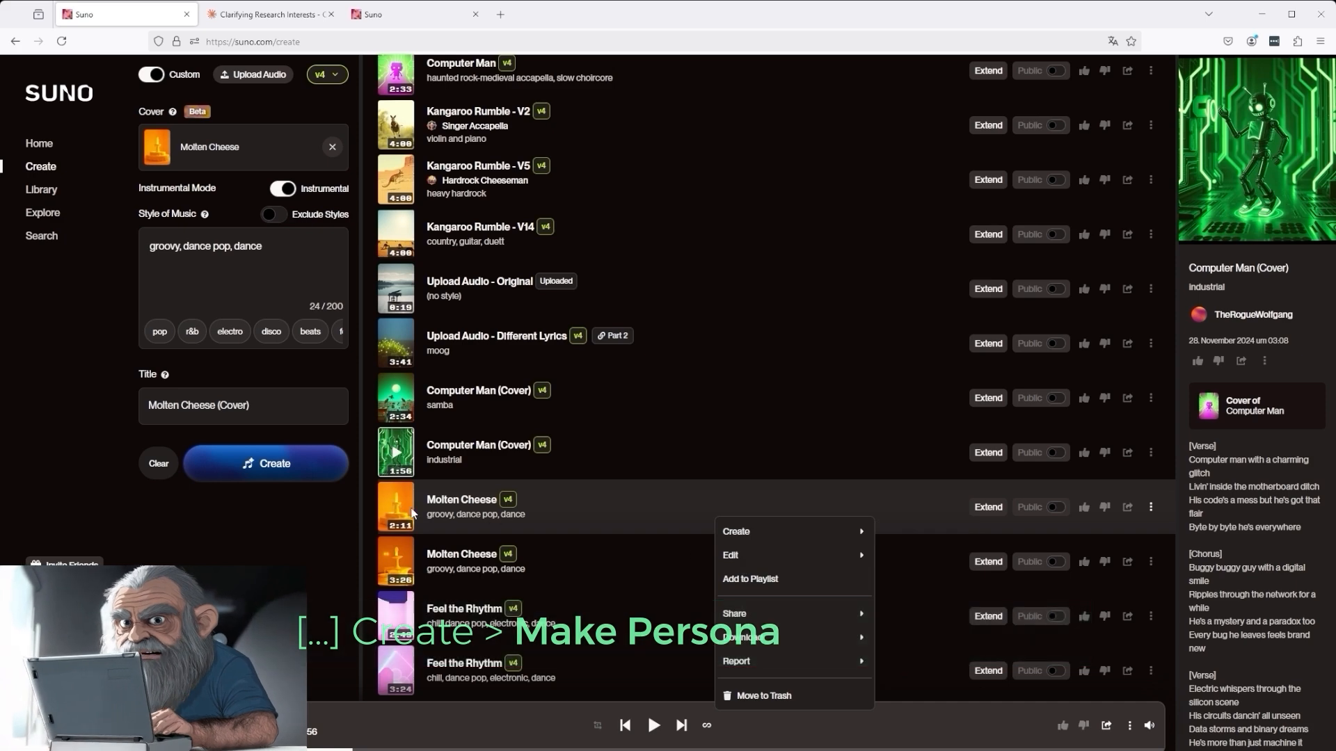
pyautogui.click(293, 549)
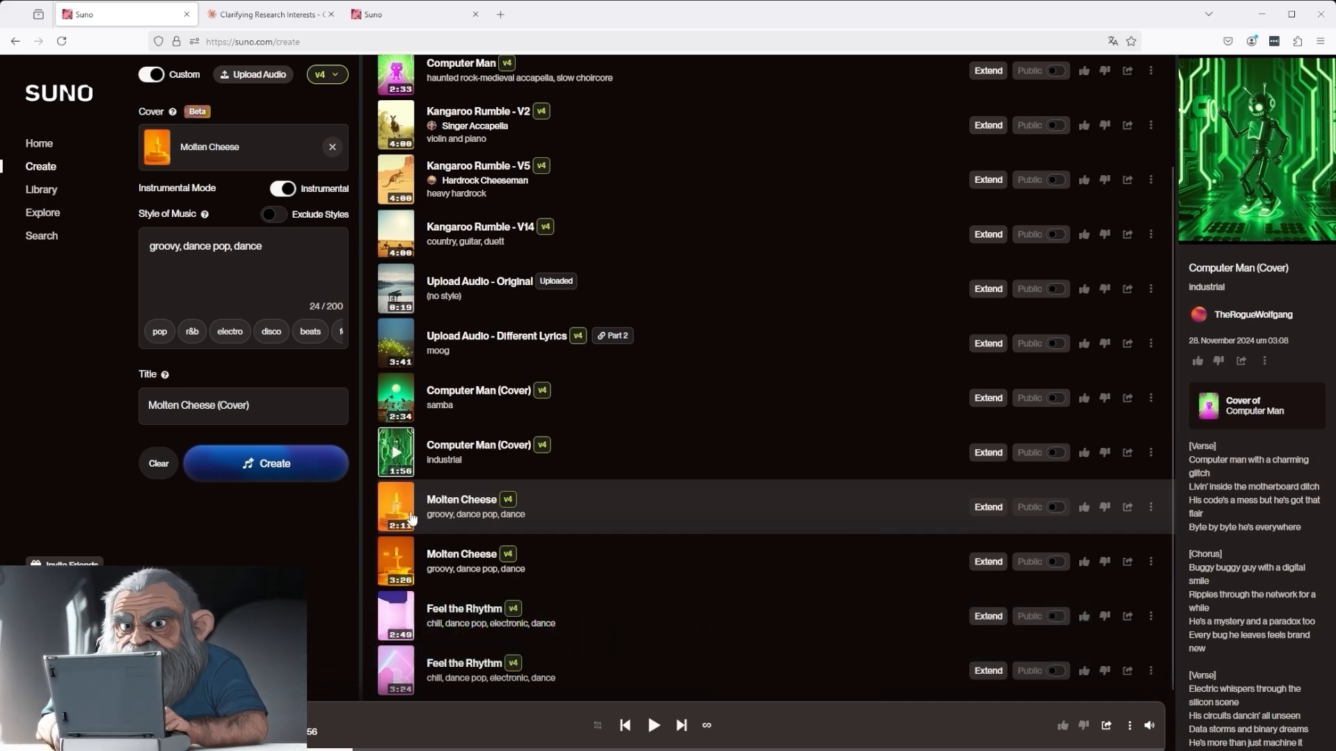
pyautogui.rightClick(684, 515)
pyautogui.moveTo(709, 532)
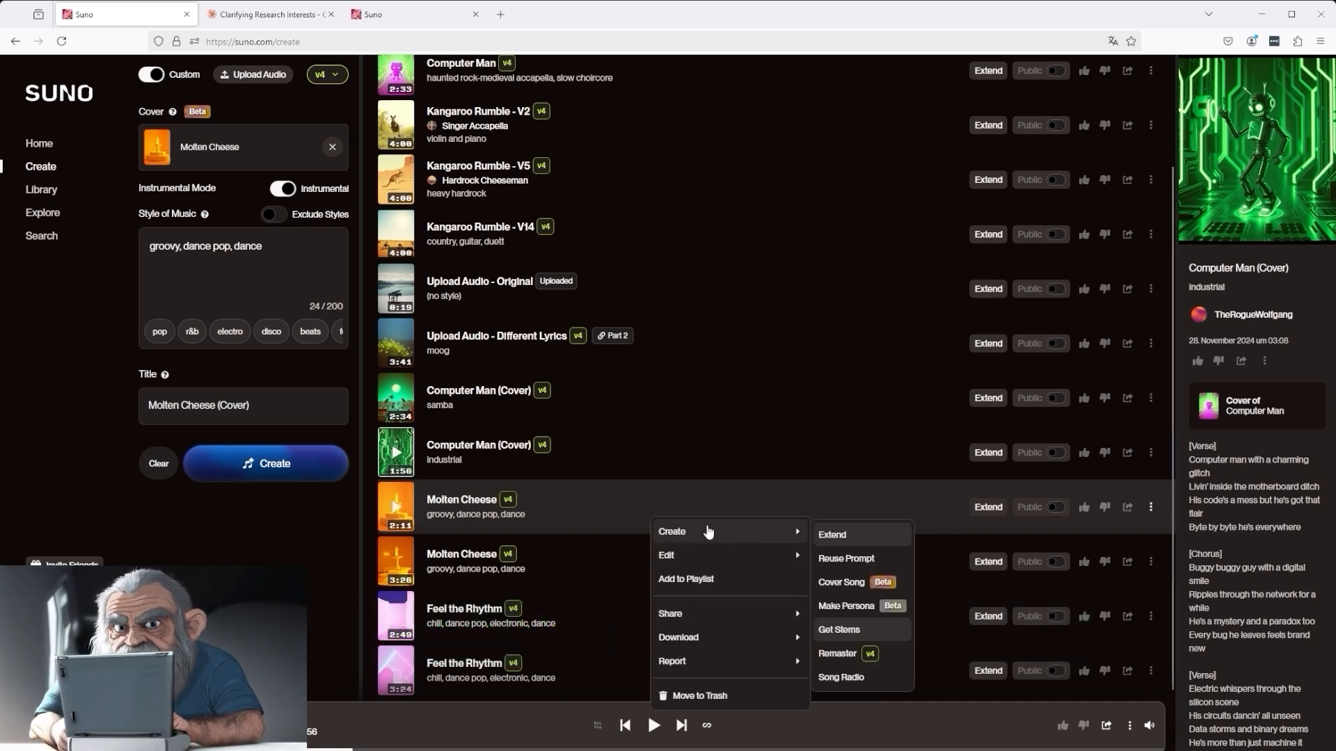
pyautogui.click(849, 606)
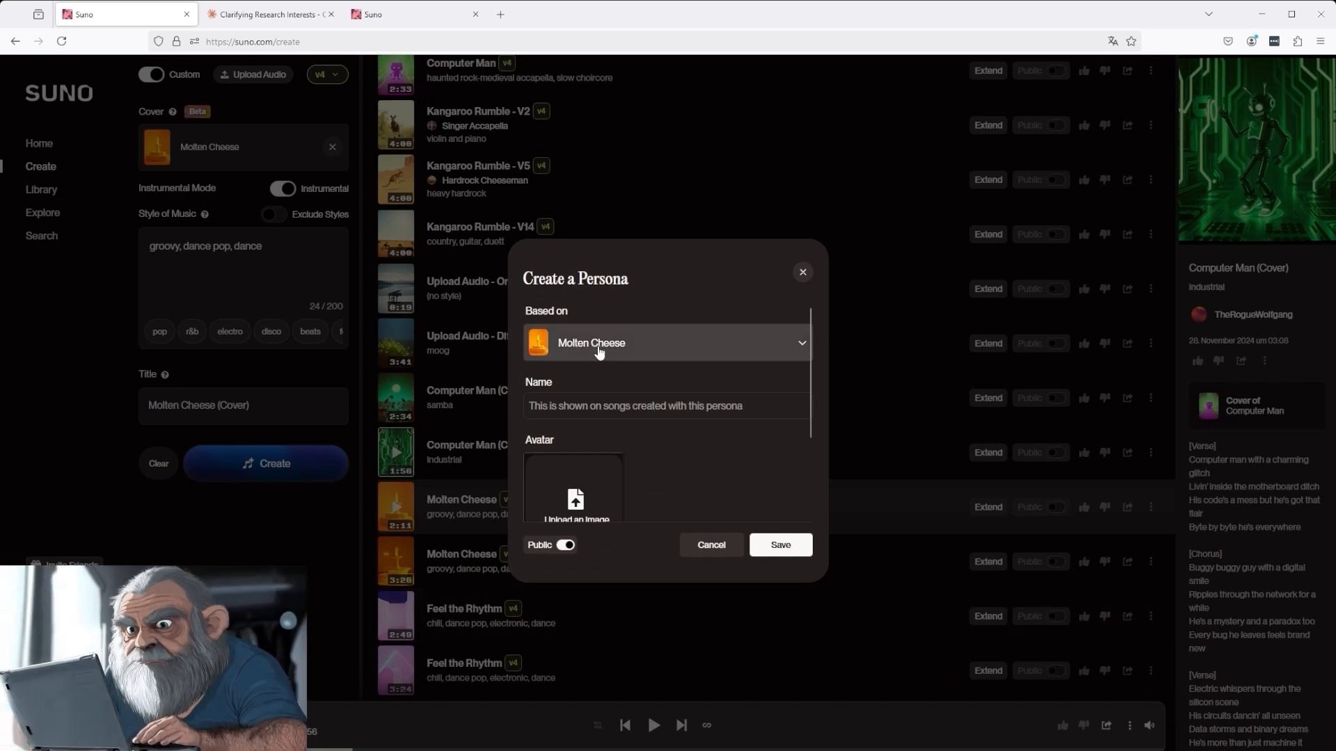
pyautogui.click(562, 409)
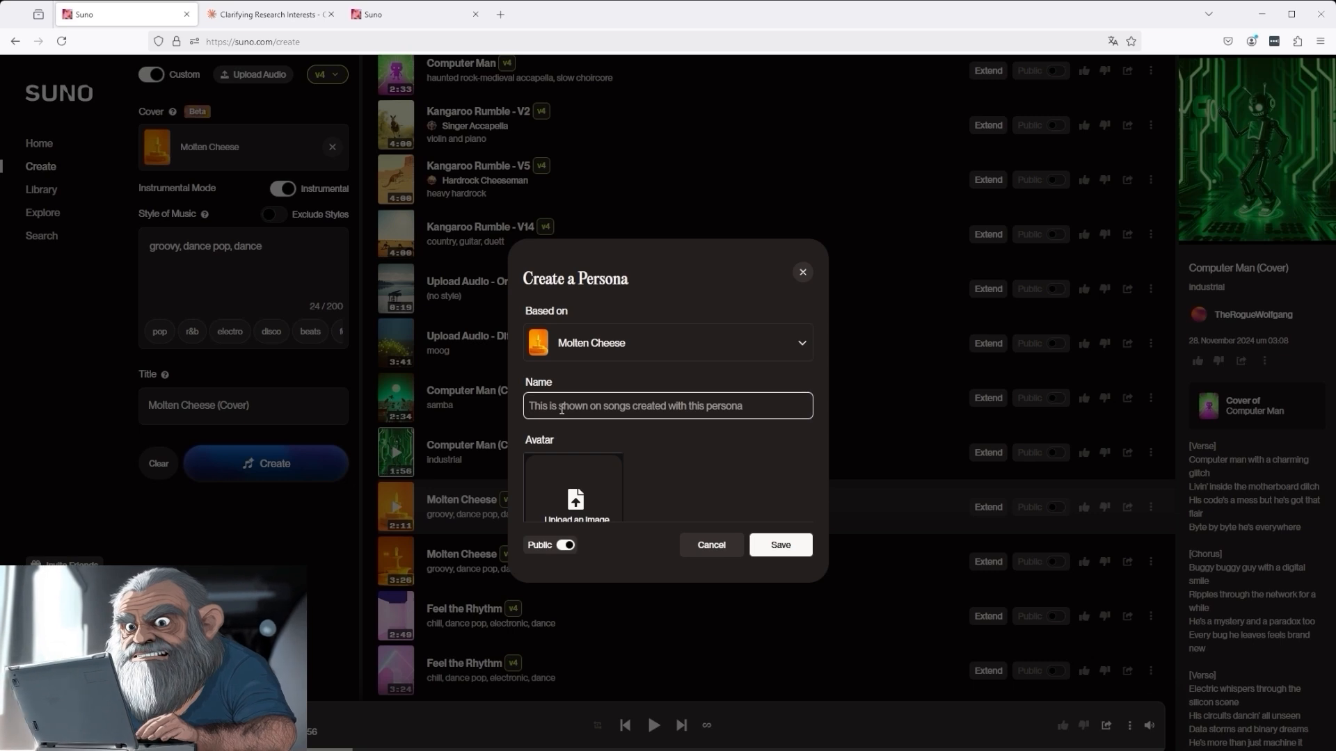
pyautogui.write('CHeesey')
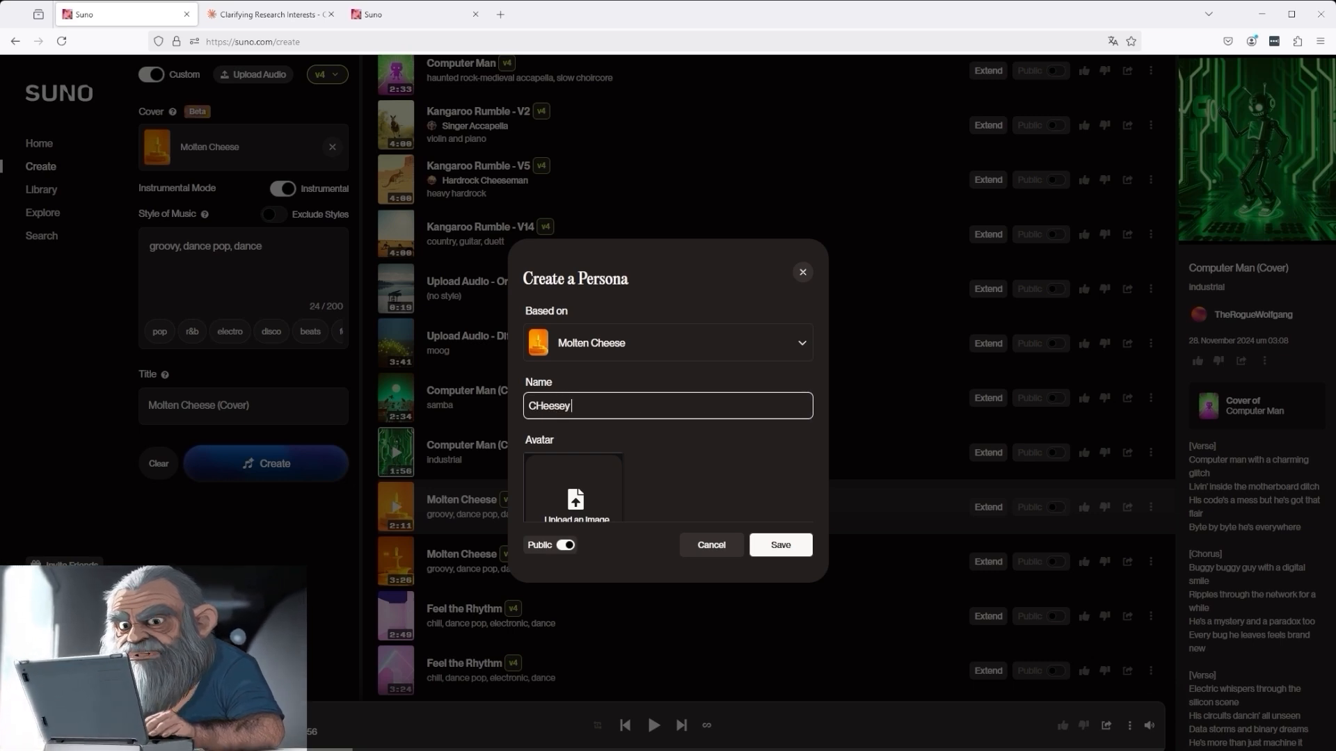
pyautogui.write(' Lady')
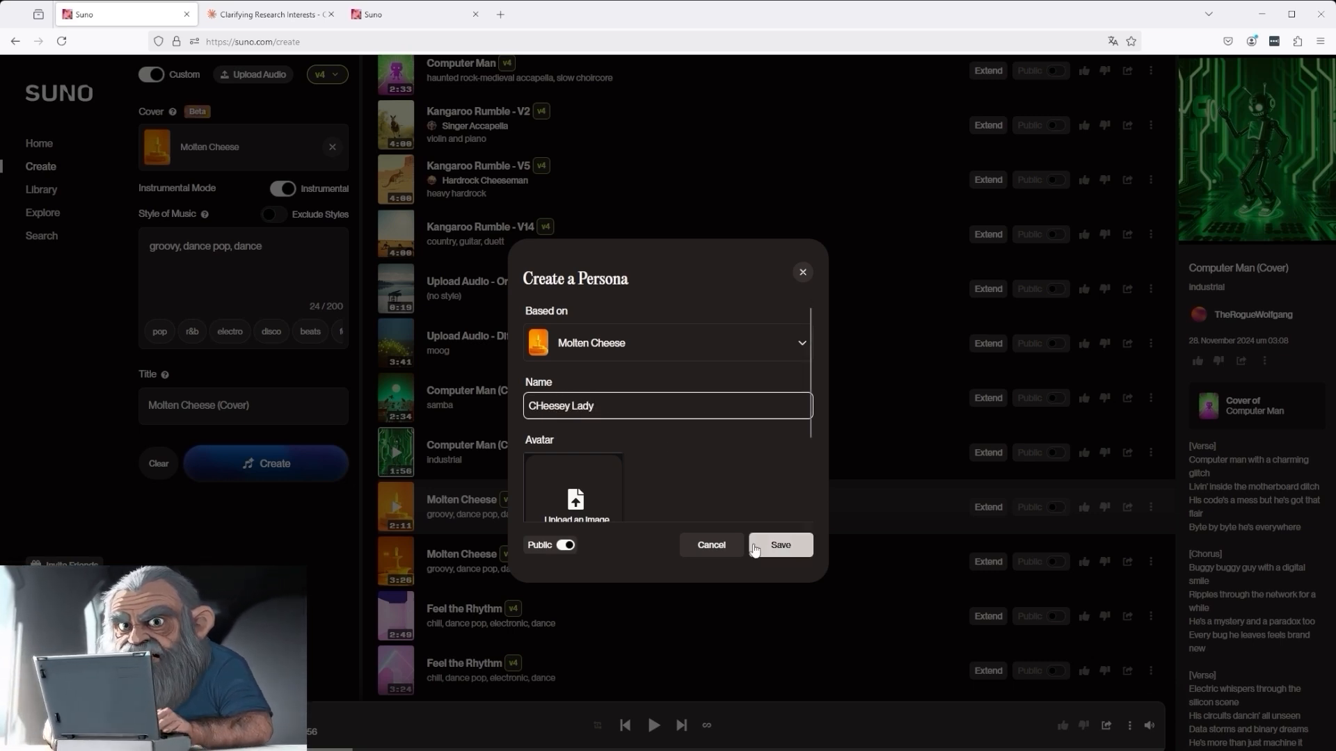
# - Generate the persona's avatar image from the prompt "Cheese Lady"
pyautogui.scroll(-3, 567, 418)
pyautogui.click(567, 418)
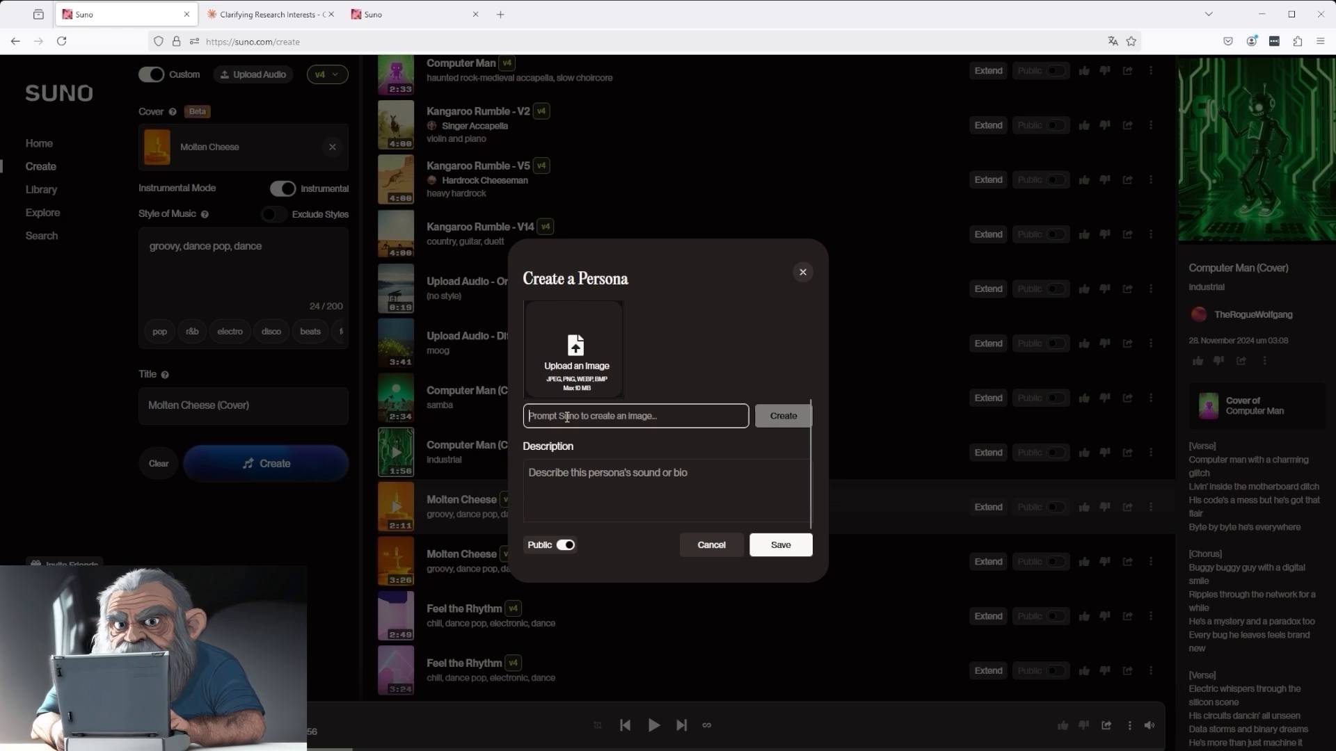
pyautogui.write('Cheese Lady')
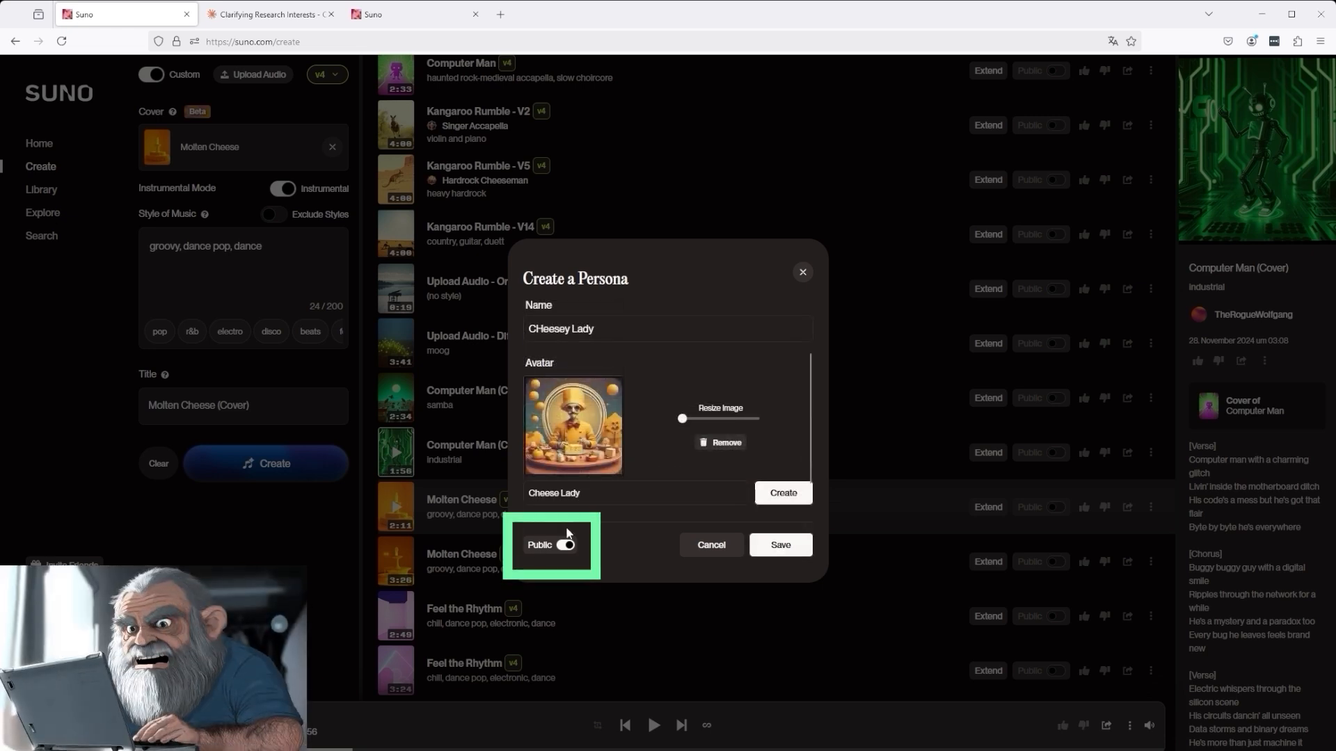
# - Save the persona with public visibility turned off and highlight the music style text in the creation form
pyautogui.click(565, 546)
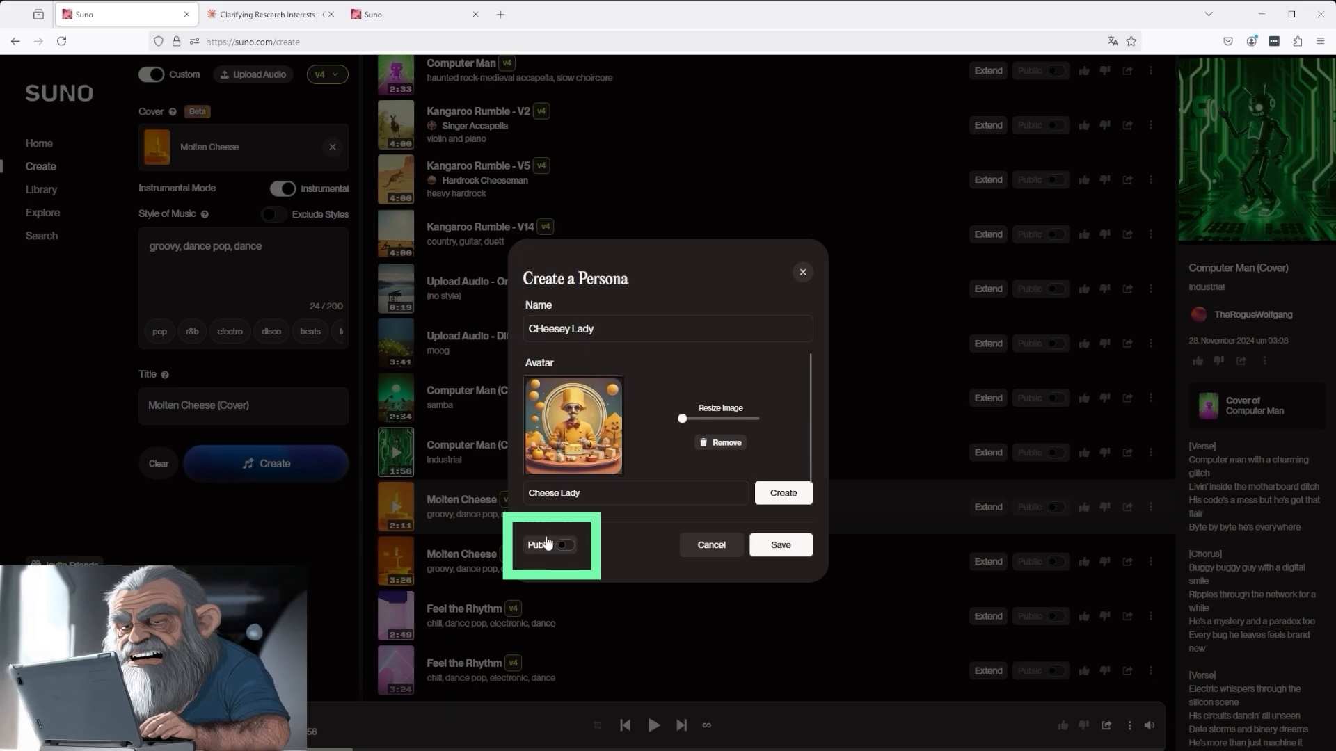
pyautogui.click(789, 548)
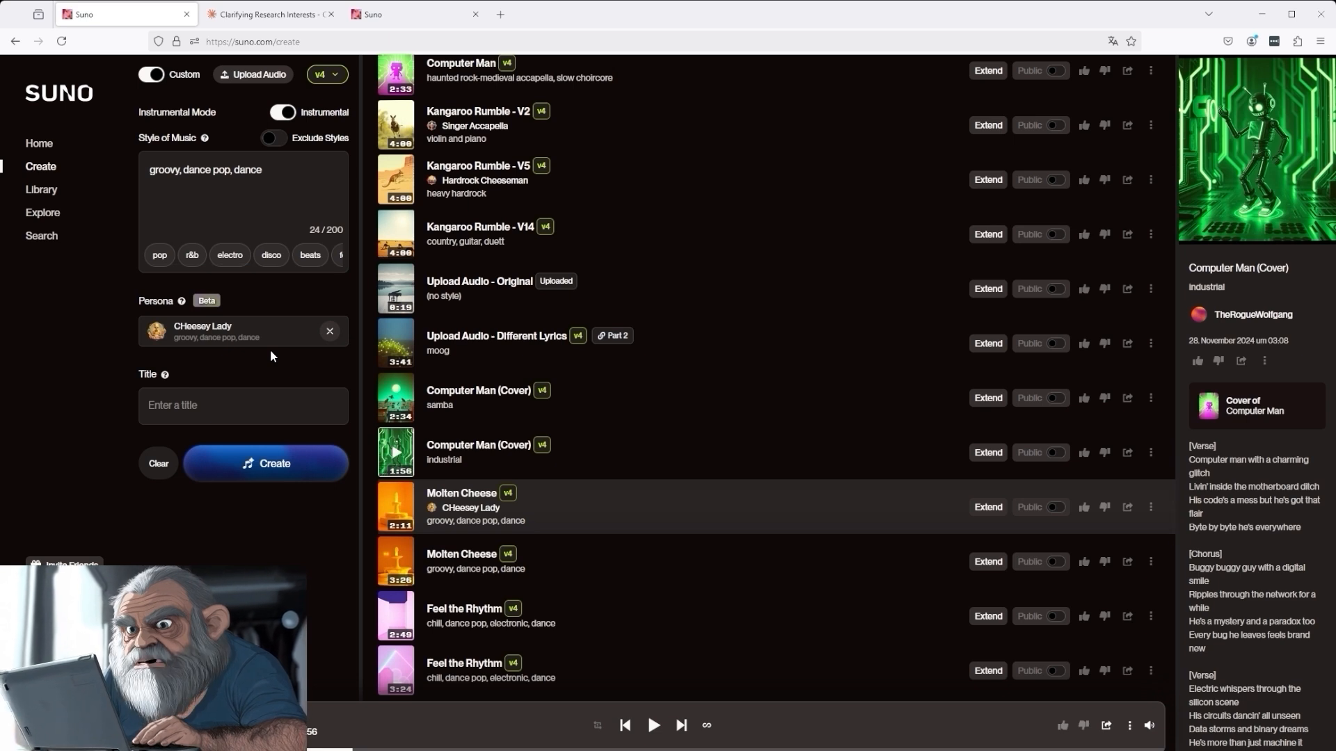
pyautogui.moveTo(265, 172); pyautogui.dragTo(141, 336)
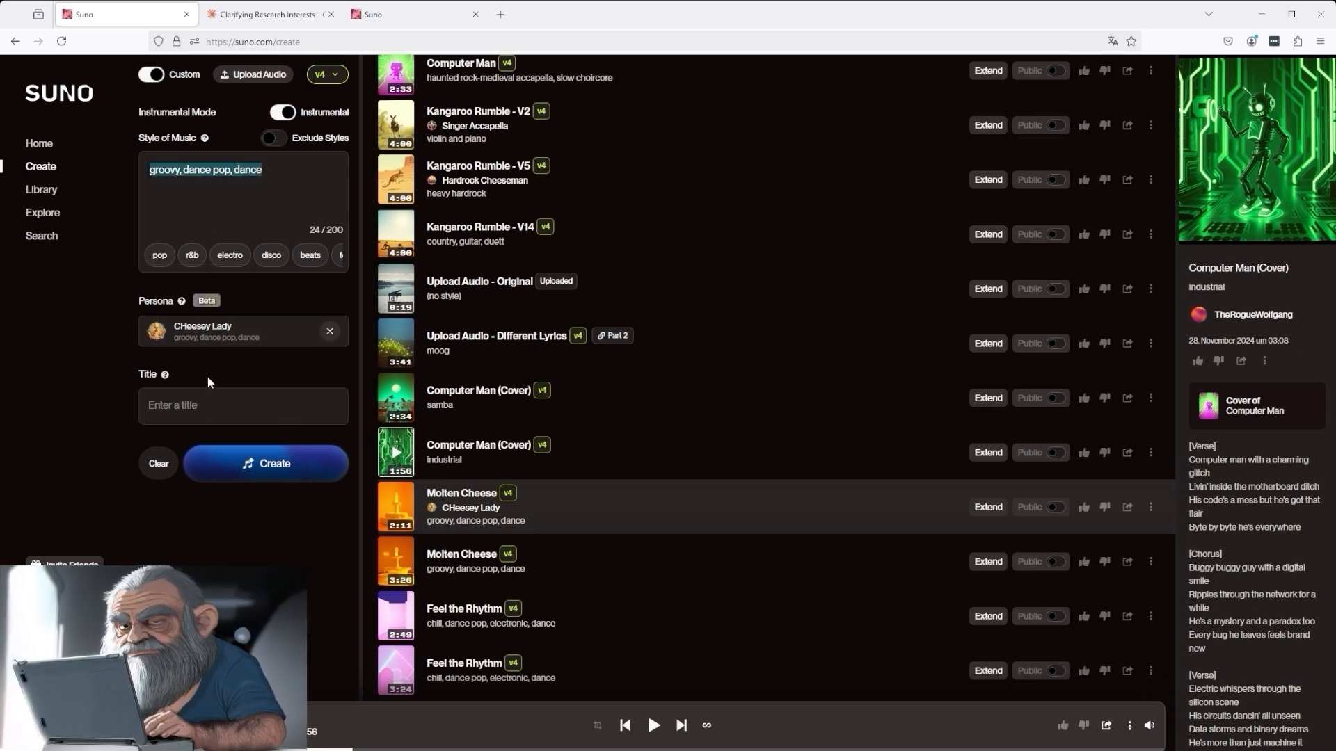
# - Try a placeholder title in the song details of the 2:11 "Molten Cheese" song and close them without submitting
pyautogui.rightClick(724, 512)
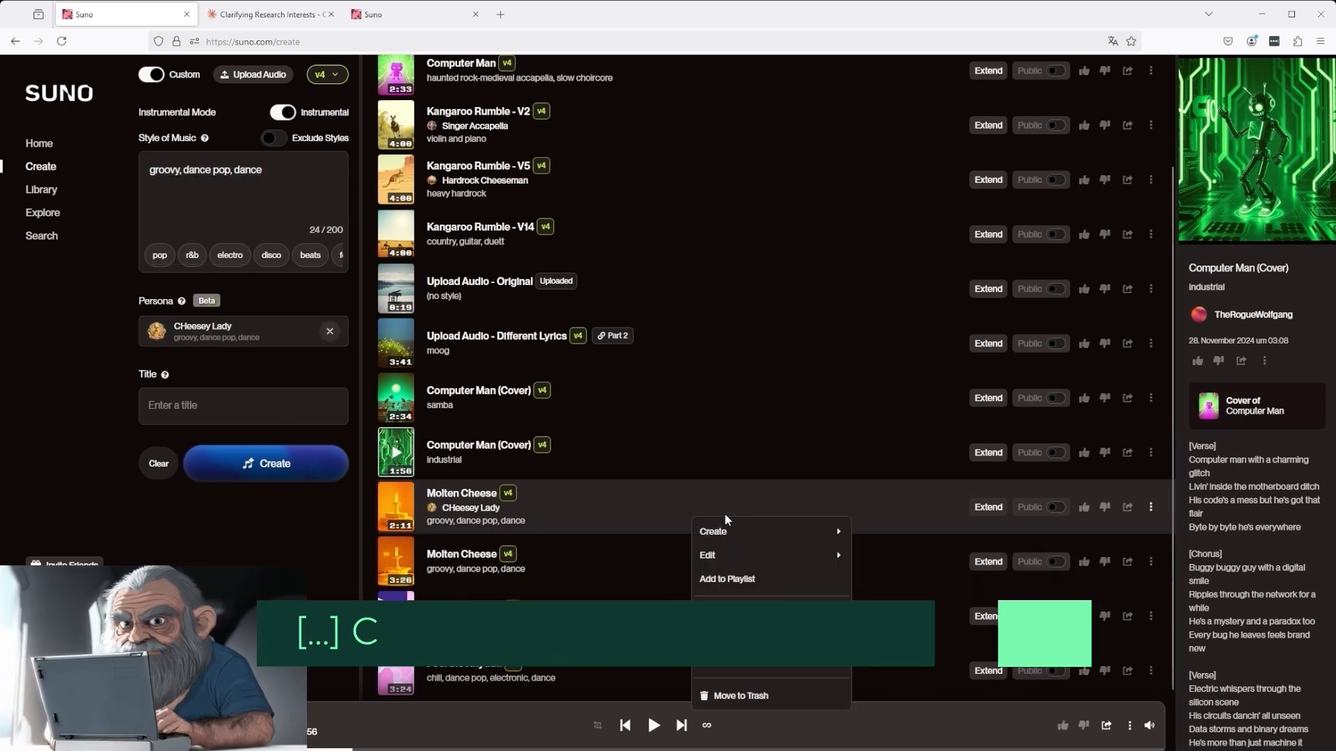
pyautogui.moveTo(727, 536)
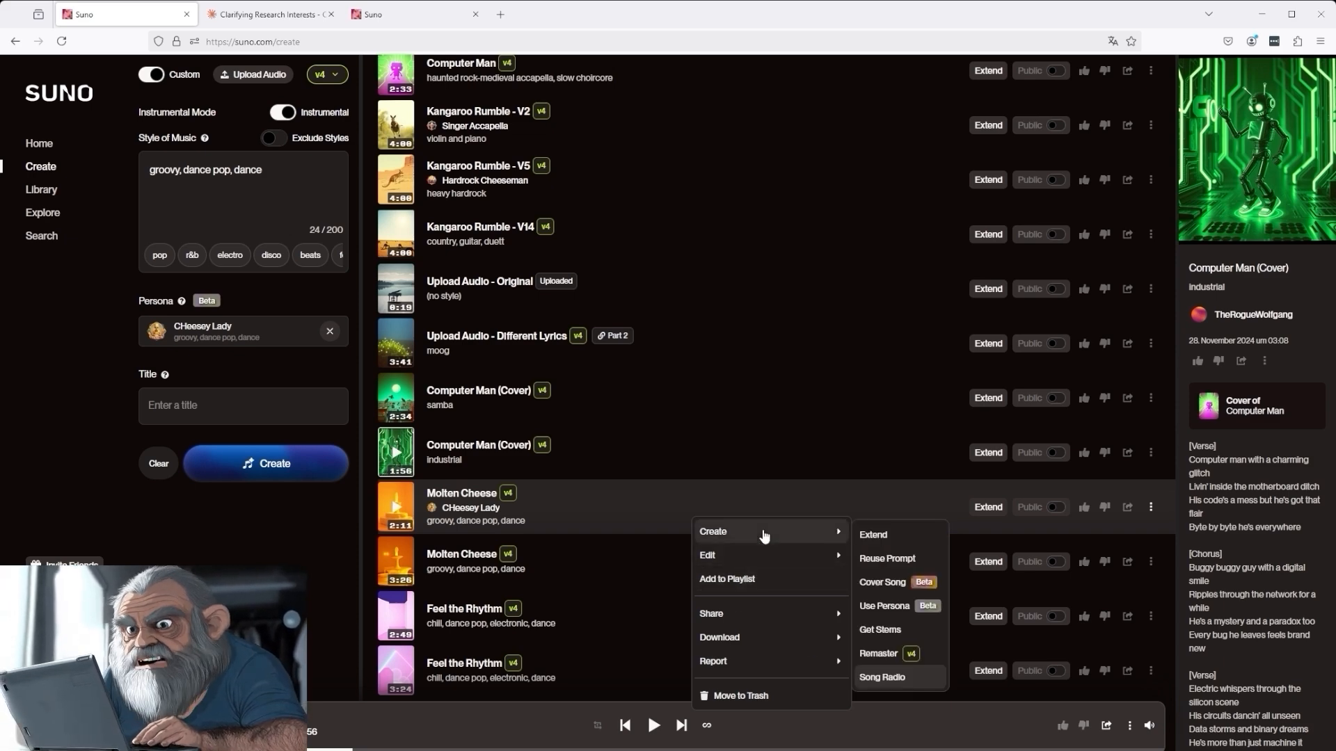
pyautogui.moveTo(734, 560)
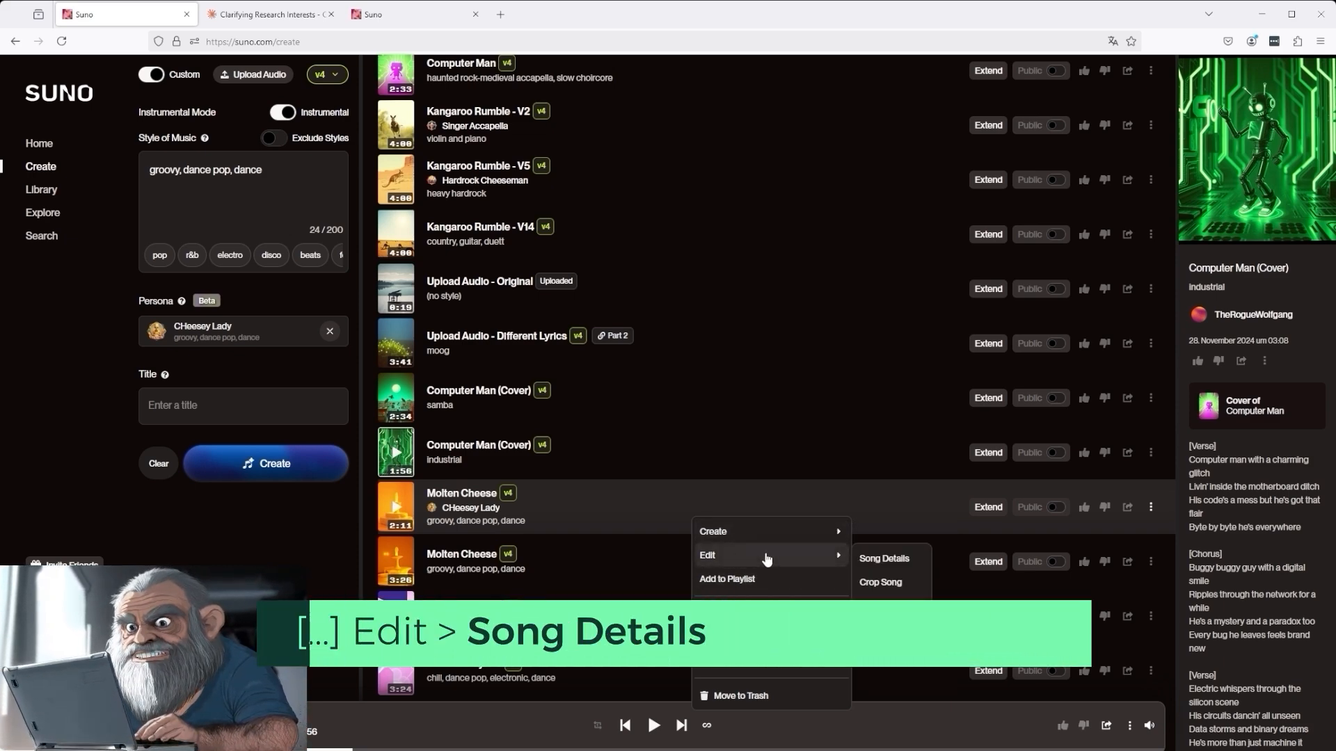
pyautogui.click(887, 559)
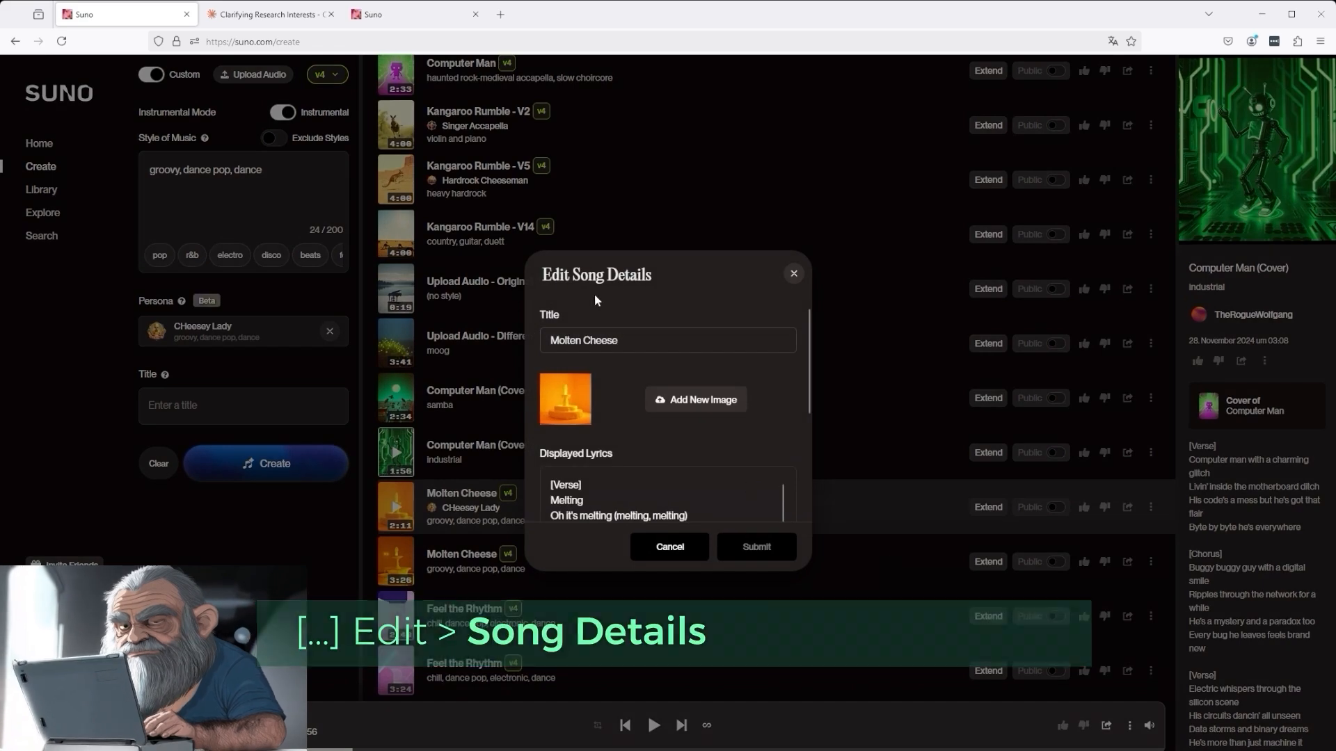
pyautogui.click(642, 342)
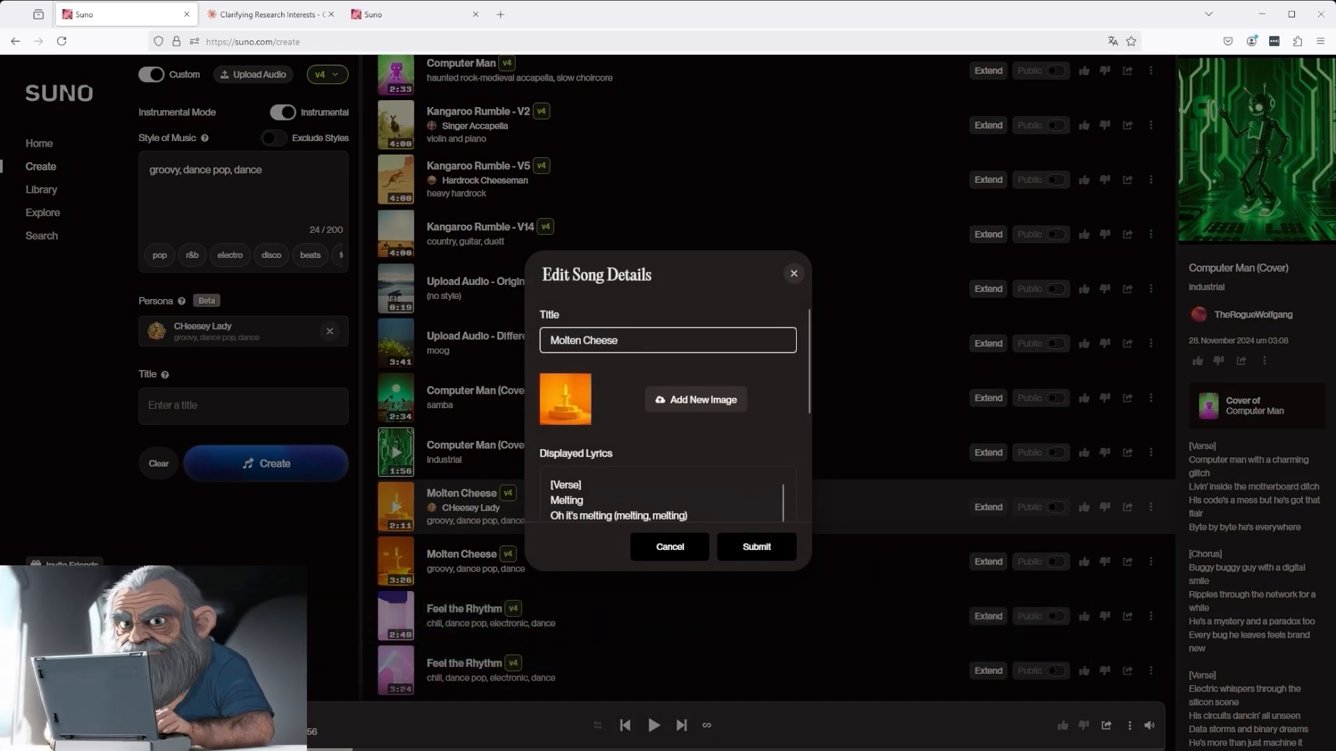
pyautogui.write('sgfsgjdfhdgl')
pyautogui.click(795, 274)
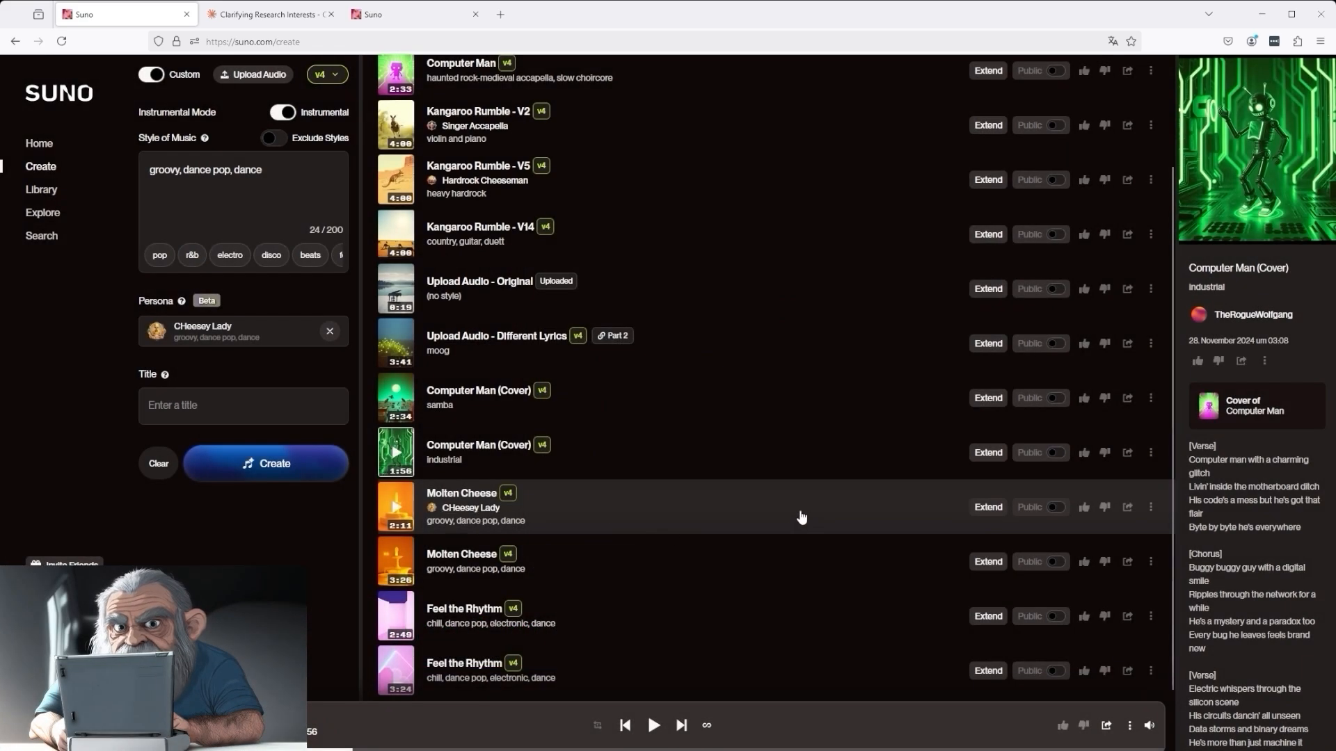
# - Open the 2:11 "Molten Cheese" song for cropping and select 00:37.0 to 01:25.6 as the section to keep
pyautogui.rightClick(692, 510)
pyautogui.moveTo(738, 554)
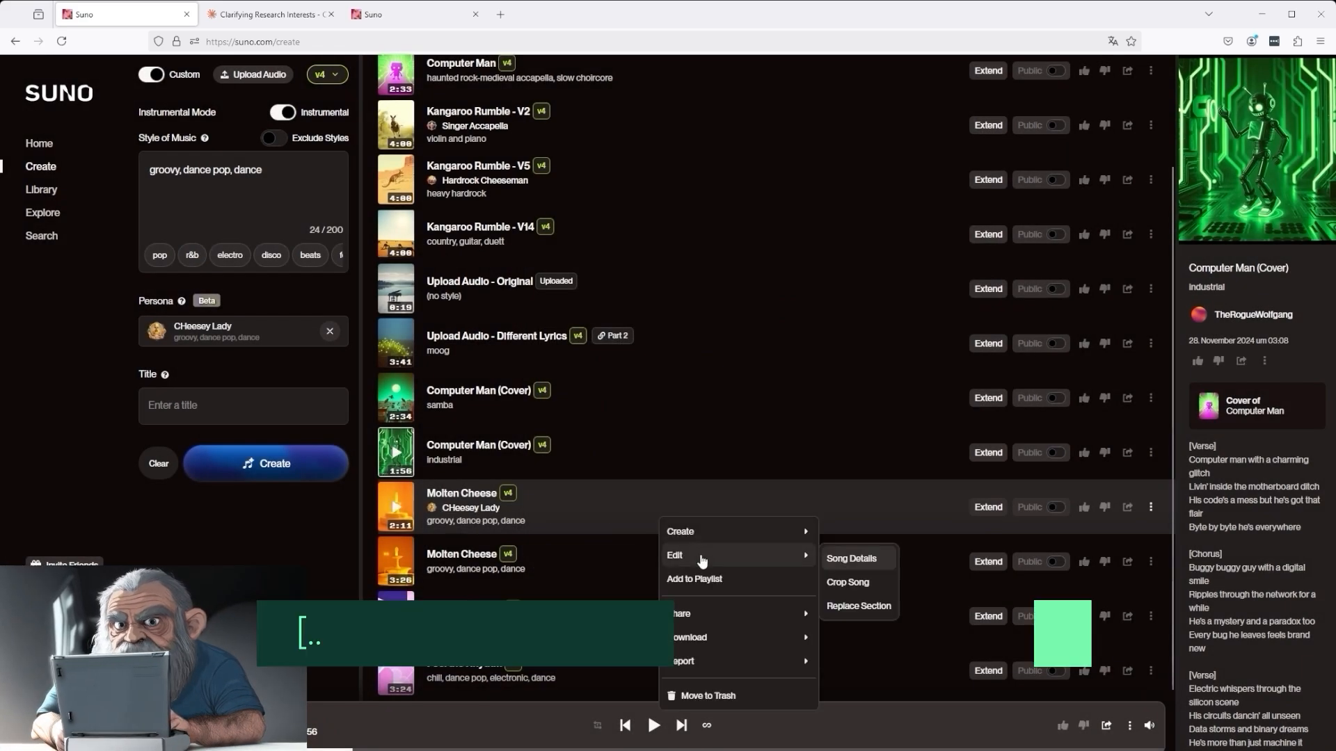
pyautogui.click(860, 587)
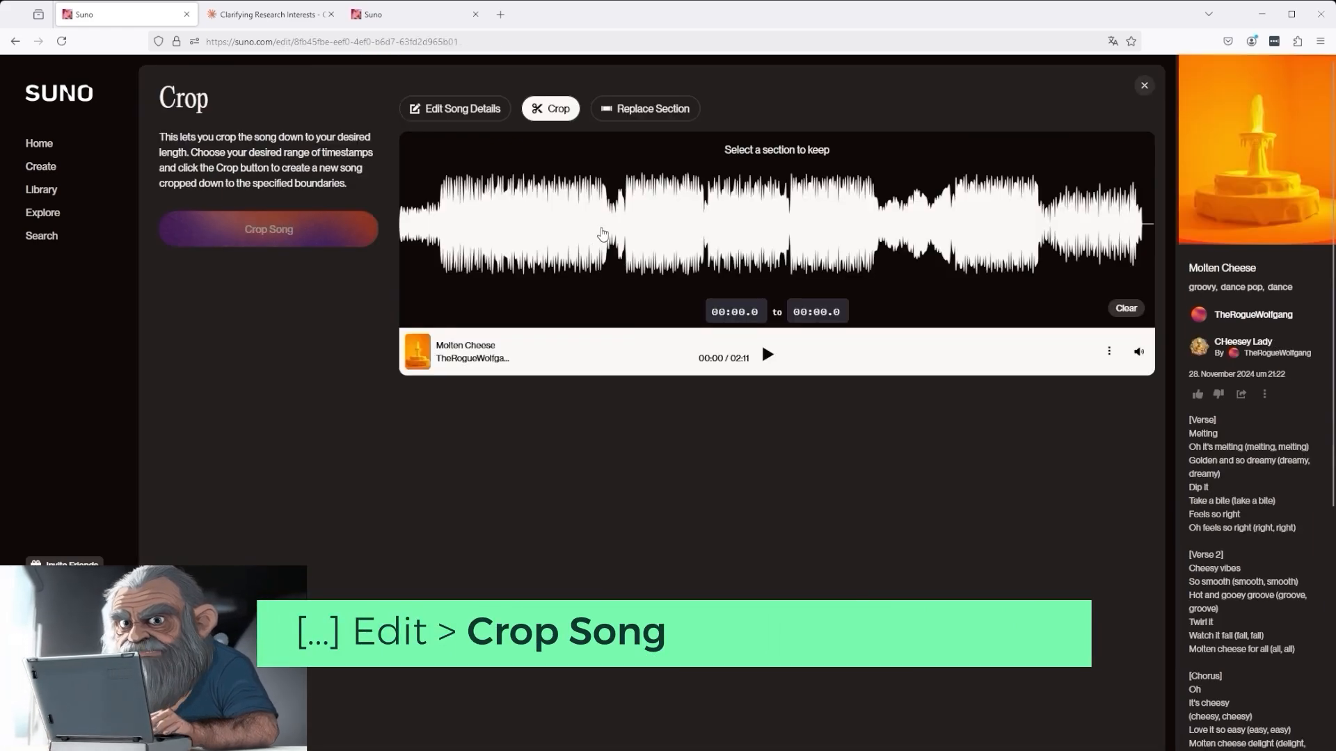
pyautogui.moveTo(612, 234); pyautogui.dragTo(891, 229)
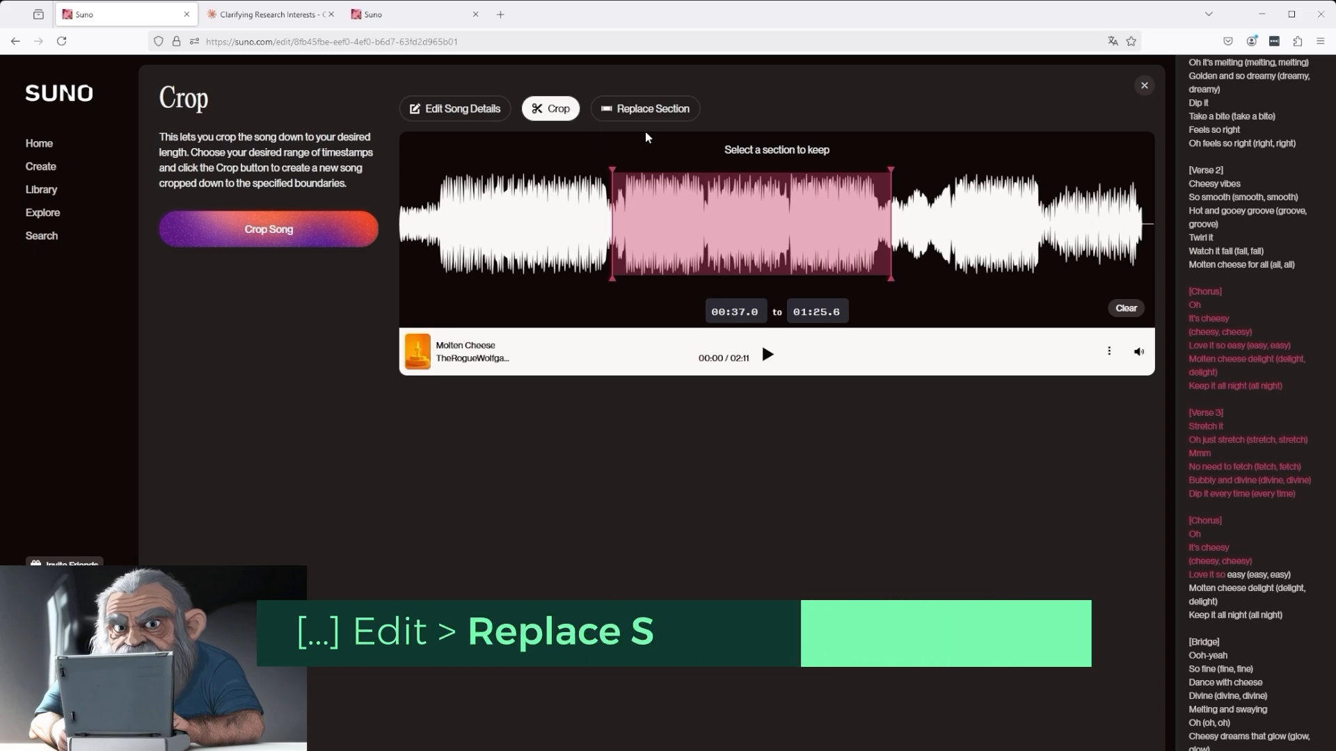
# - Try Replace Section on 00:06.0 to 00:36.0 of "Molten Cheese", overwriting most of the first verse's lyrics with placeholder text
pyautogui.click(654, 112)
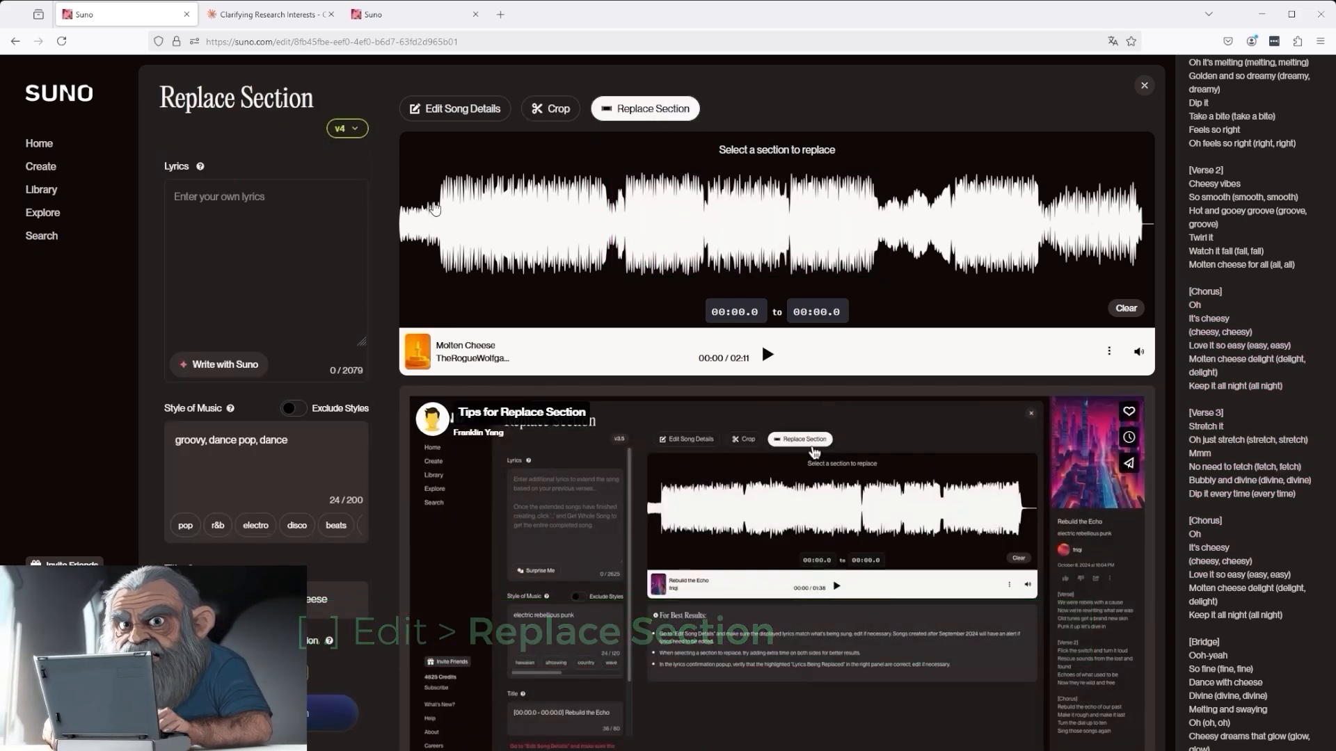
pyautogui.moveTo(434, 222); pyautogui.dragTo(622, 244)
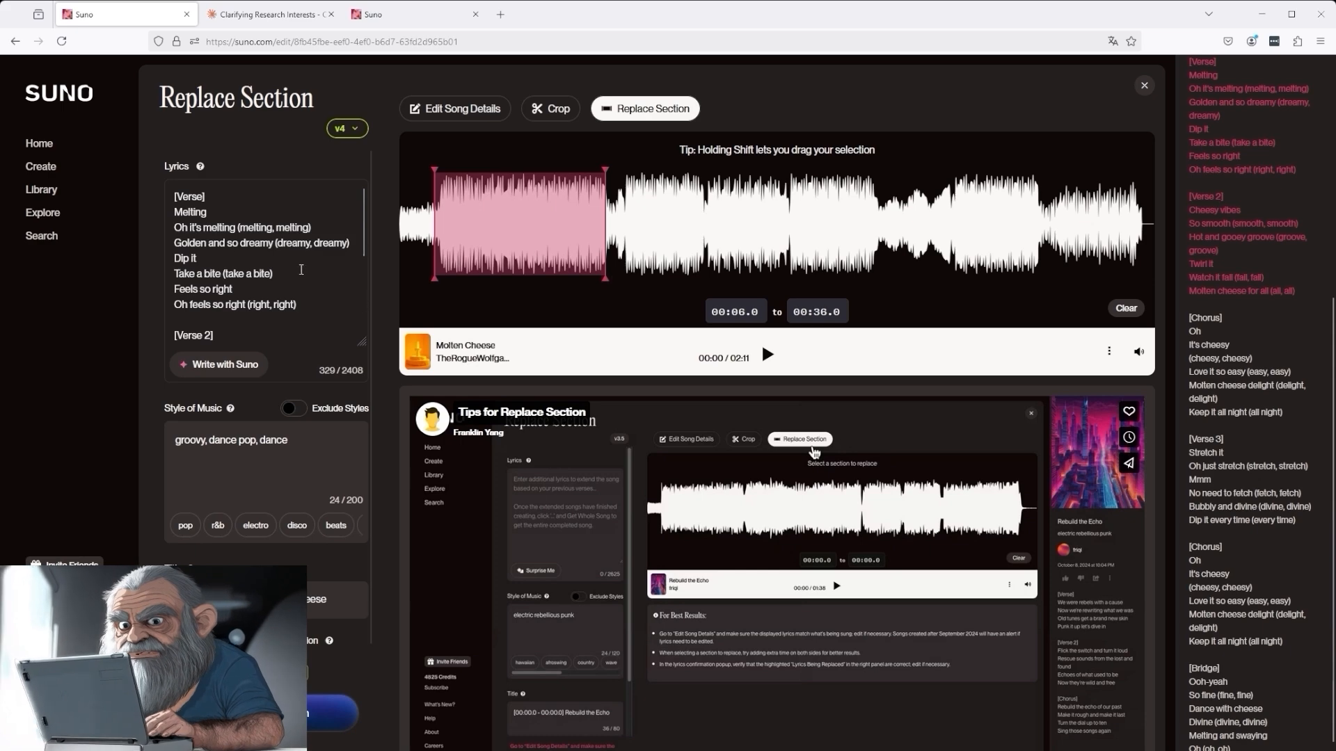
pyautogui.moveTo(300, 316); pyautogui.dragTo(195, 213)
pyautogui.write('sxcxvxcv')
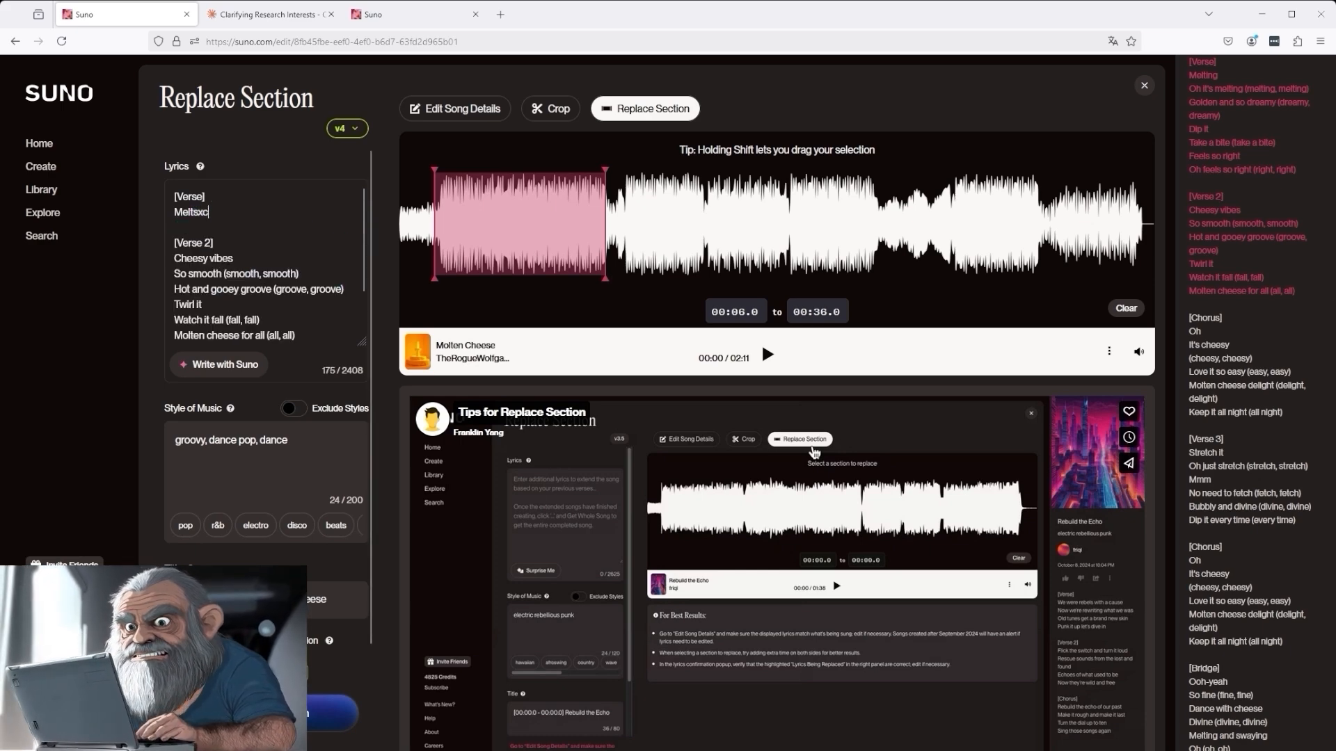
pyautogui.write('xcxvxcvxc')
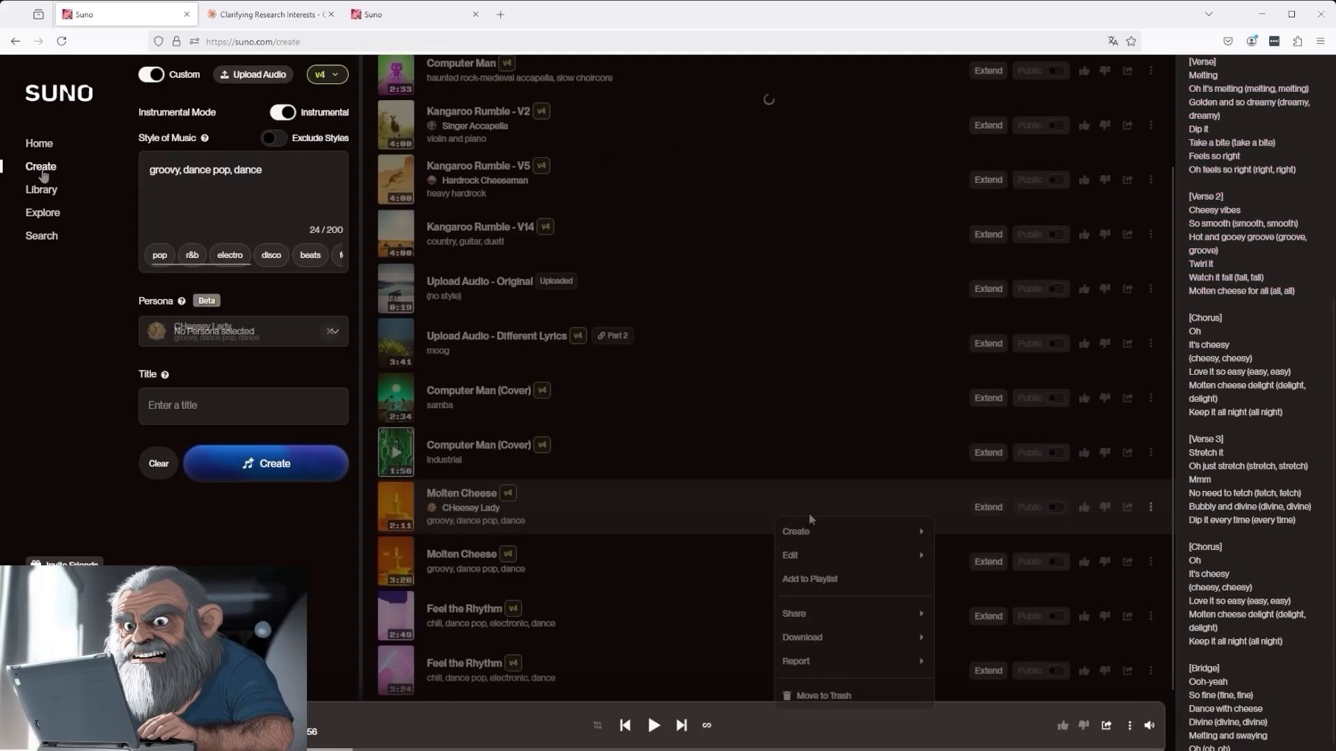
# - View the playlist, sharing and download options offered for the 2:11 "Molten Cheese" song
pyautogui.moveTo(814, 539)
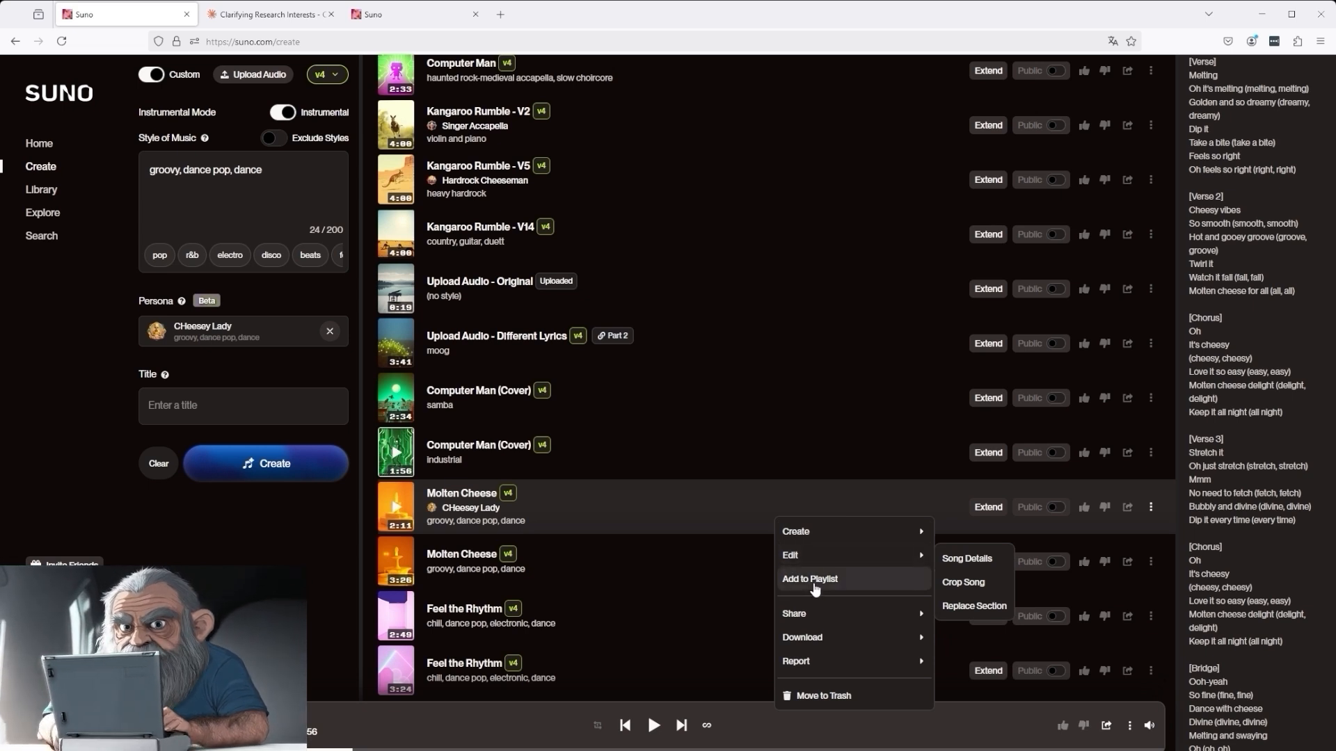
pyautogui.moveTo(815, 619)
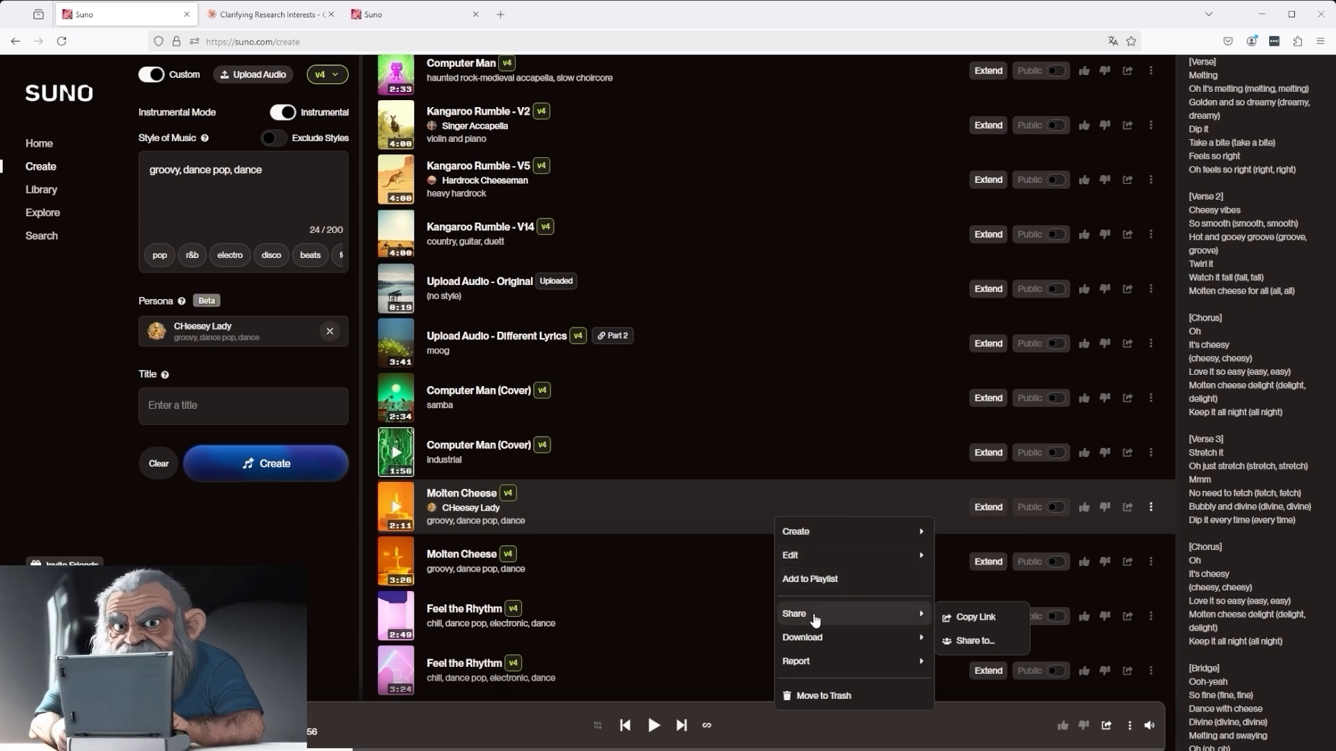
pyautogui.moveTo(814, 643)
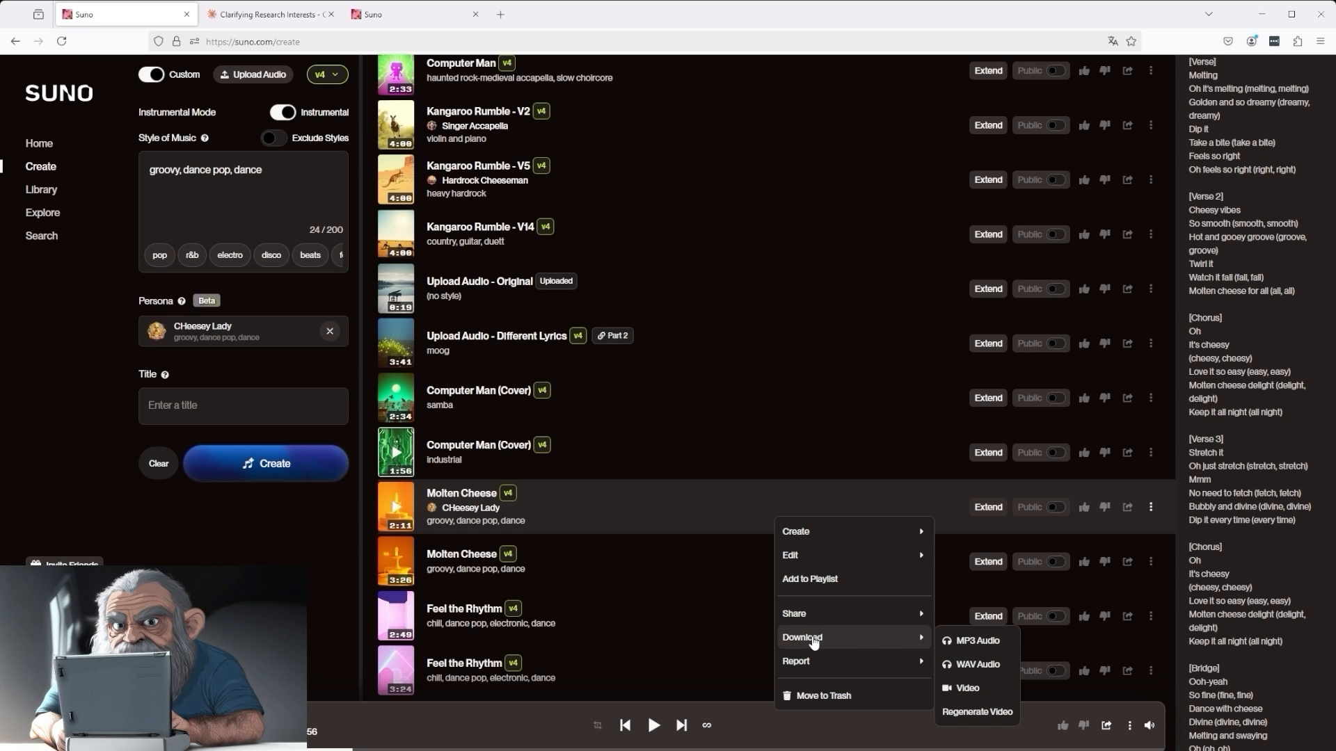
pyautogui.moveTo(809, 670)
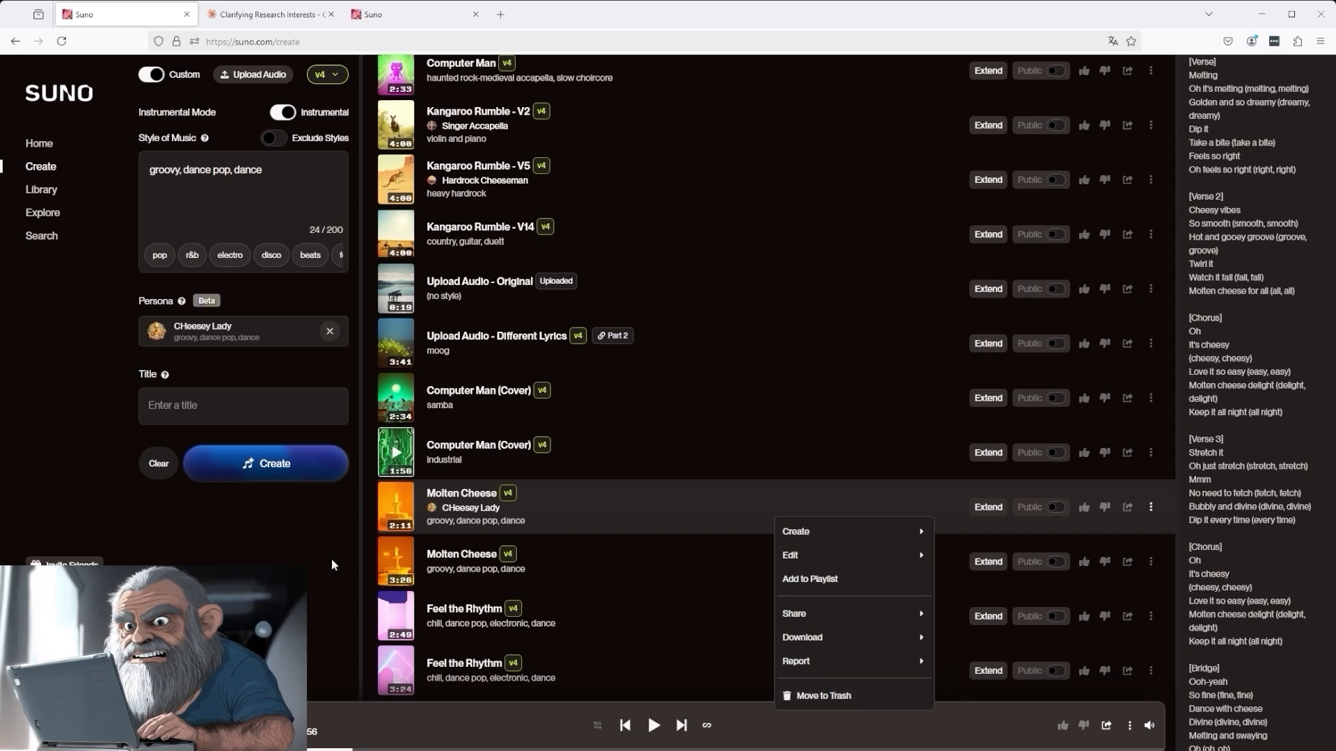
pyautogui.click(307, 581)
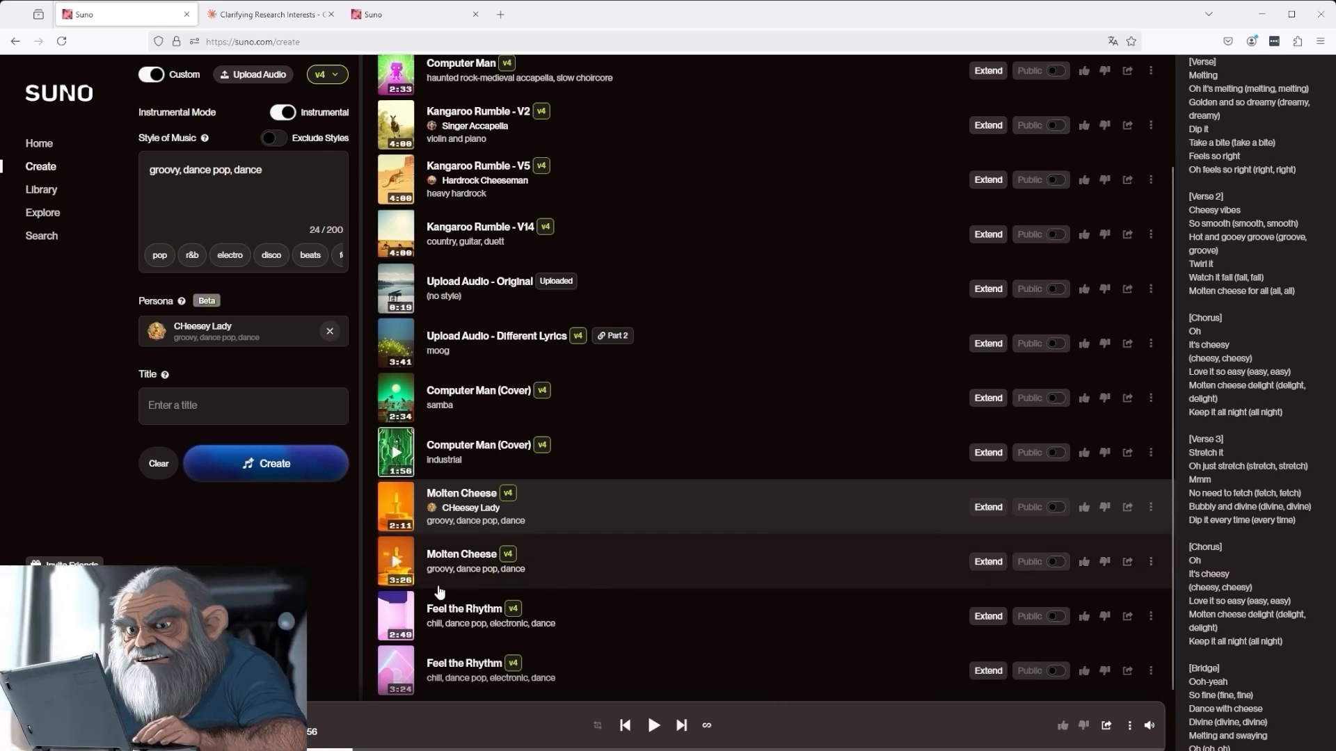
pyautogui.scroll(2, 647, 506)
pyautogui.scroll(-2, 647, 506)
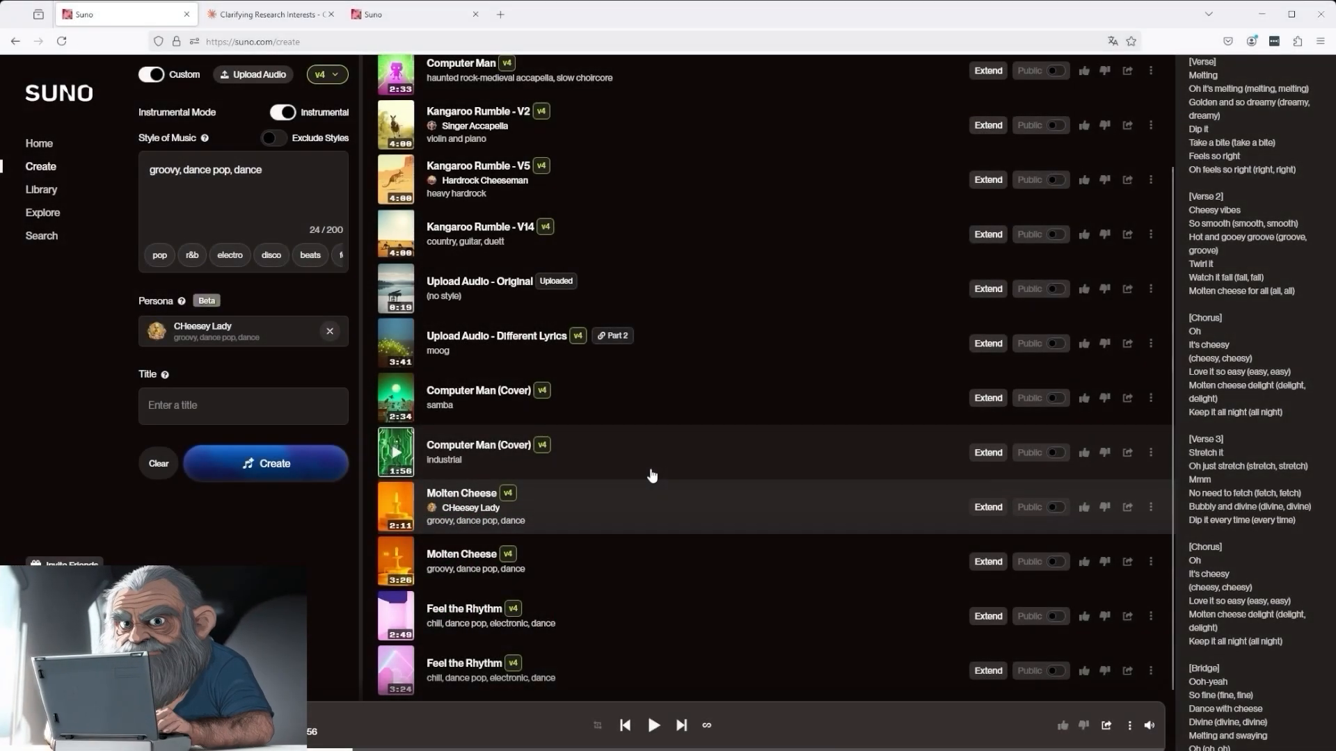
pyautogui.scroll(2, 661, 472)
pyautogui.scroll(-2, 665, 470)
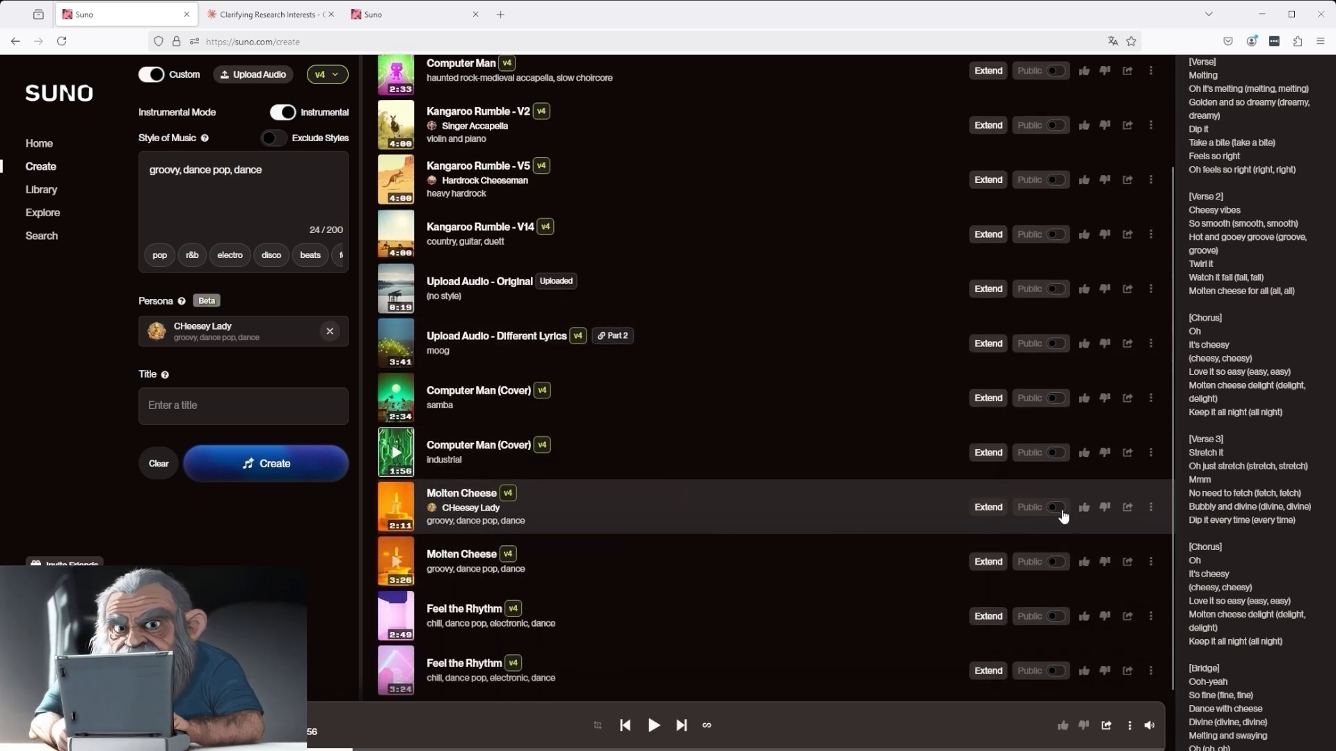
# - Dislike the 2:11 "Molten Cheese" song and move the 2:49 "Feel the Rhythm" song to the trash
pyautogui.click(1105, 510)
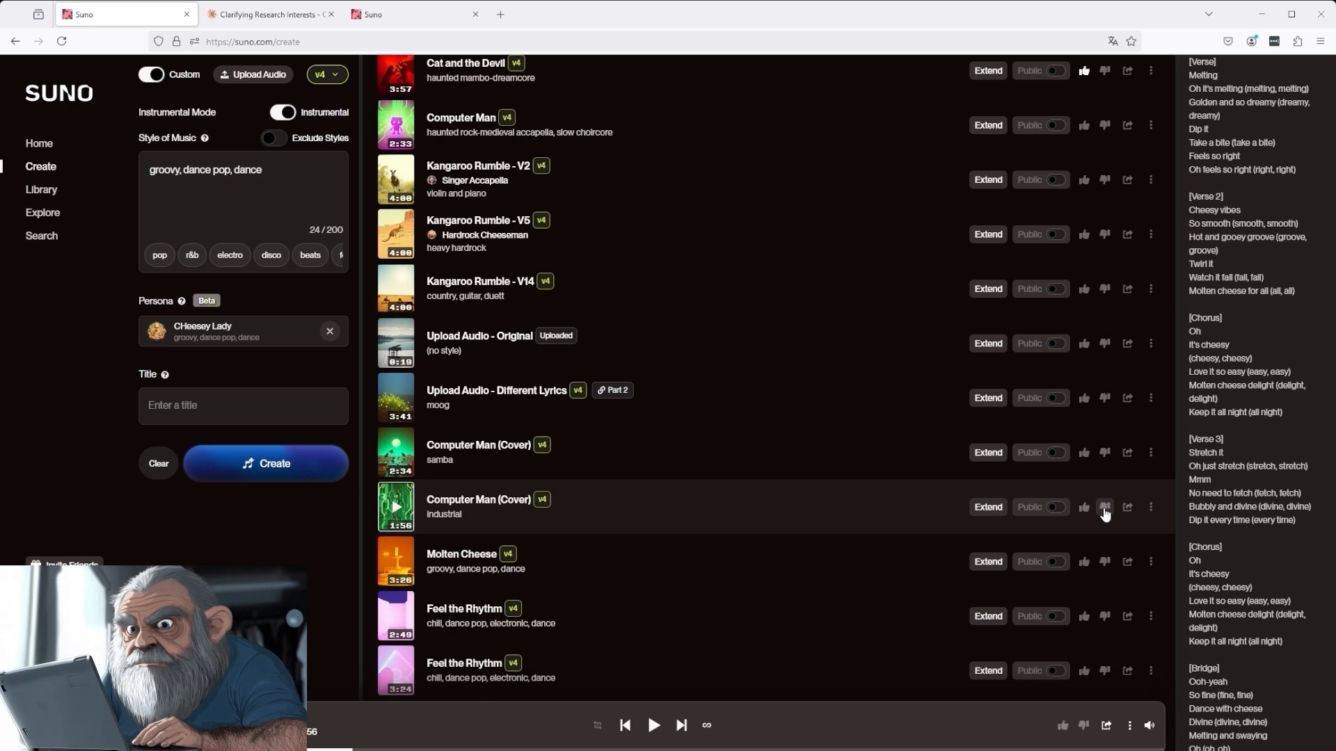
pyautogui.rightClick(672, 619)
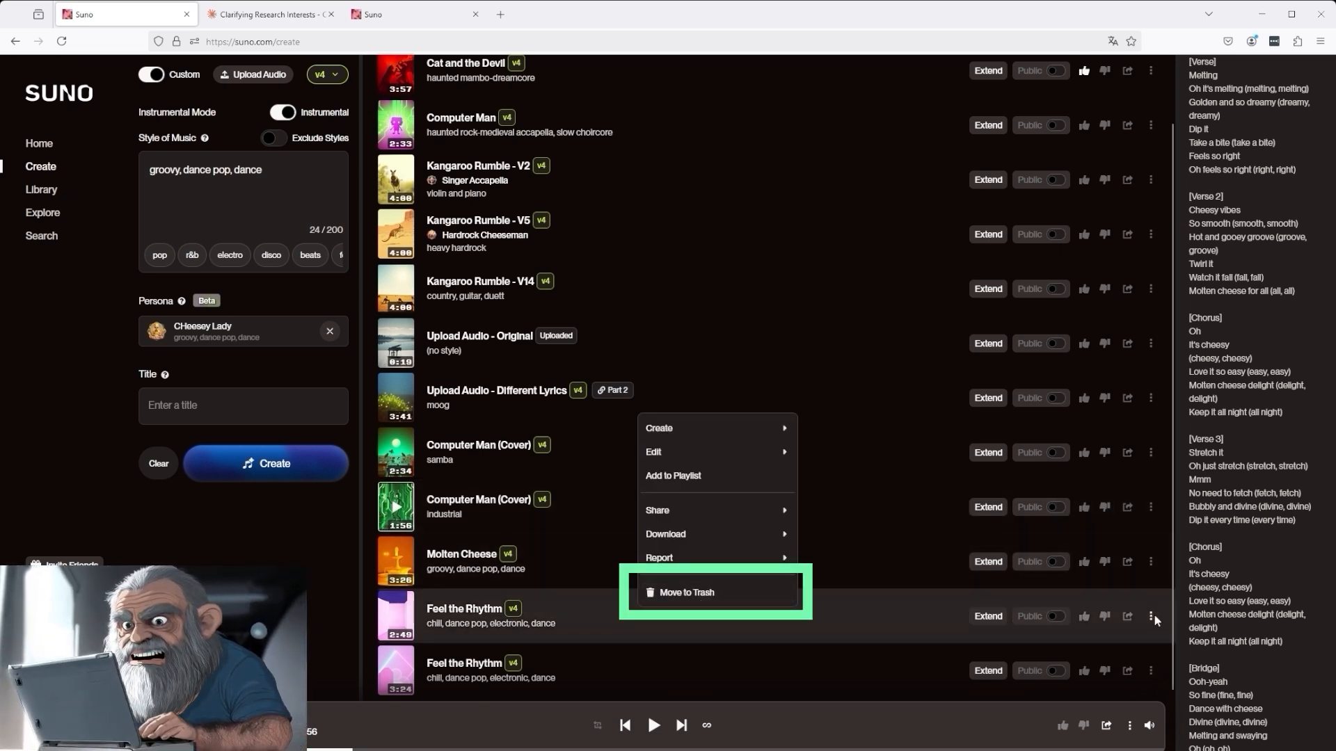
pyautogui.click(689, 594)
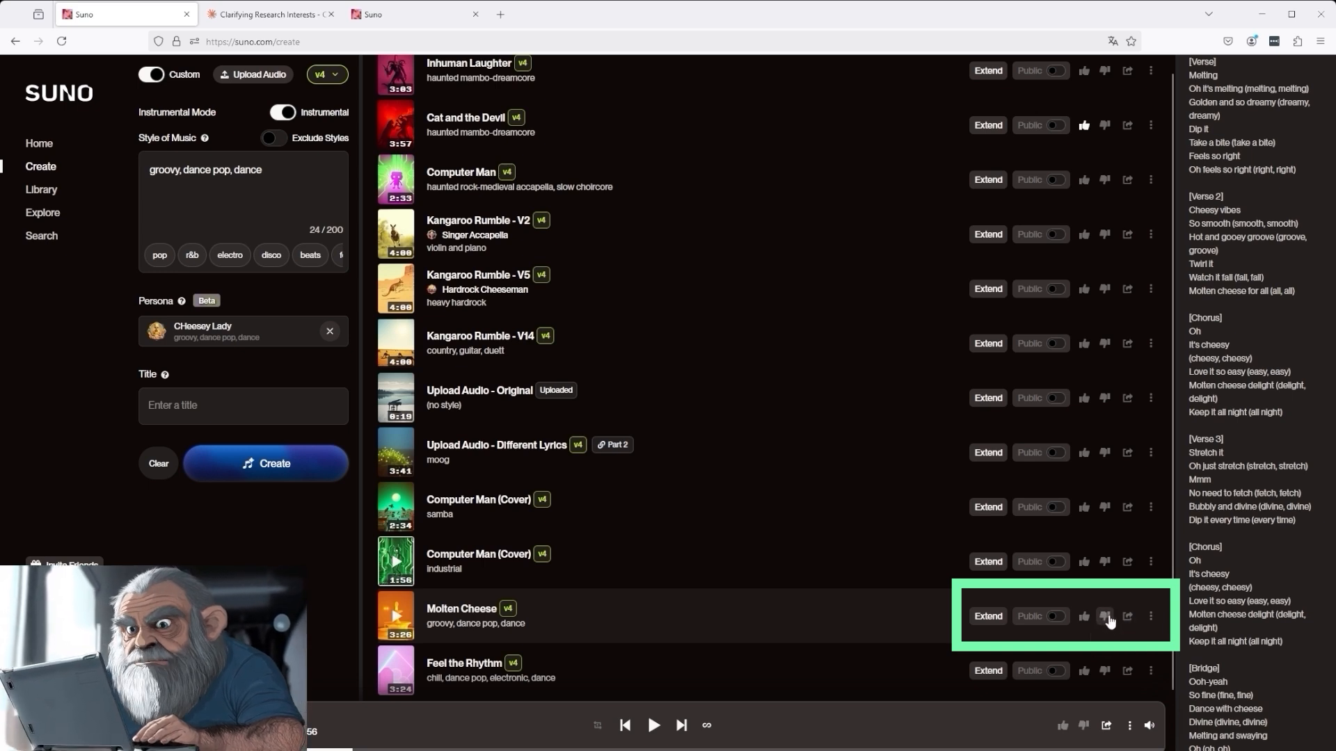
pyautogui.click(1084, 618)
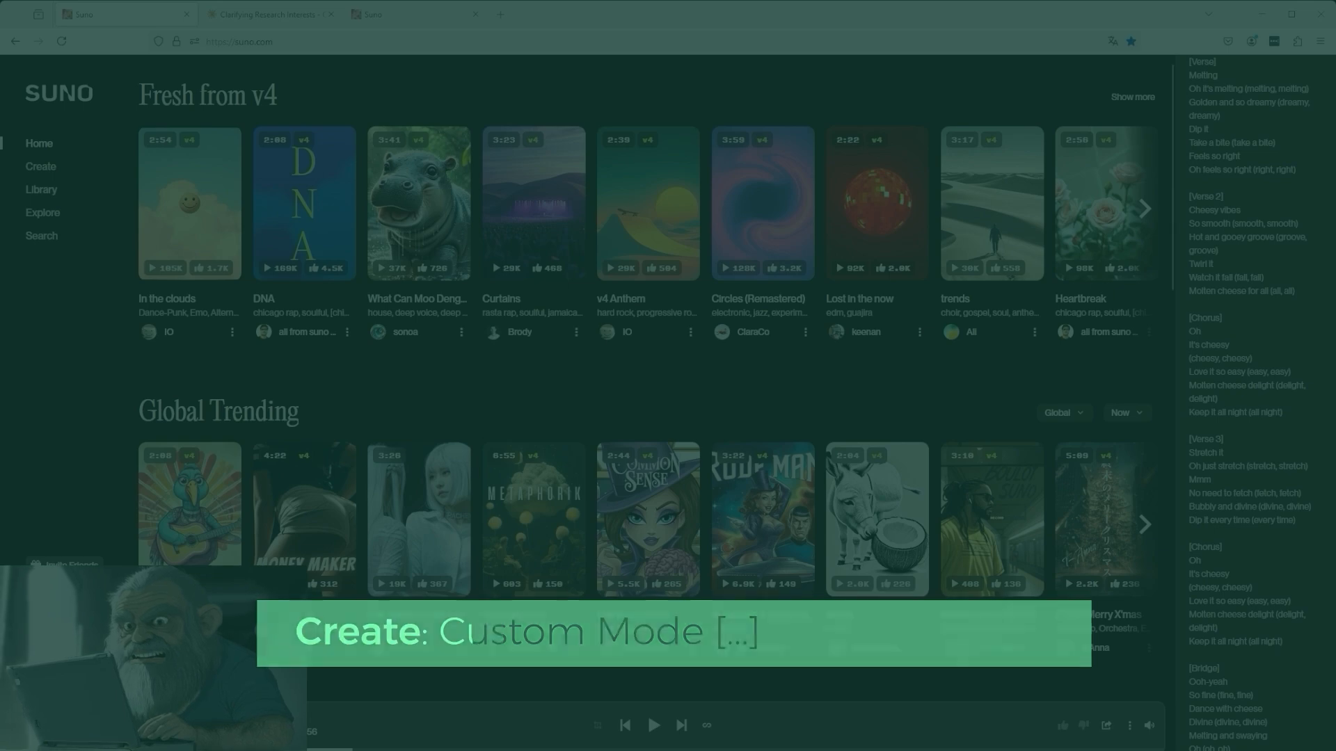
# - Start a song in Custom mode with the lyrics "Mampfi mampfi", "get that cheese going", "cheesey cheesey" on three lines
pyautogui.click(43, 171)
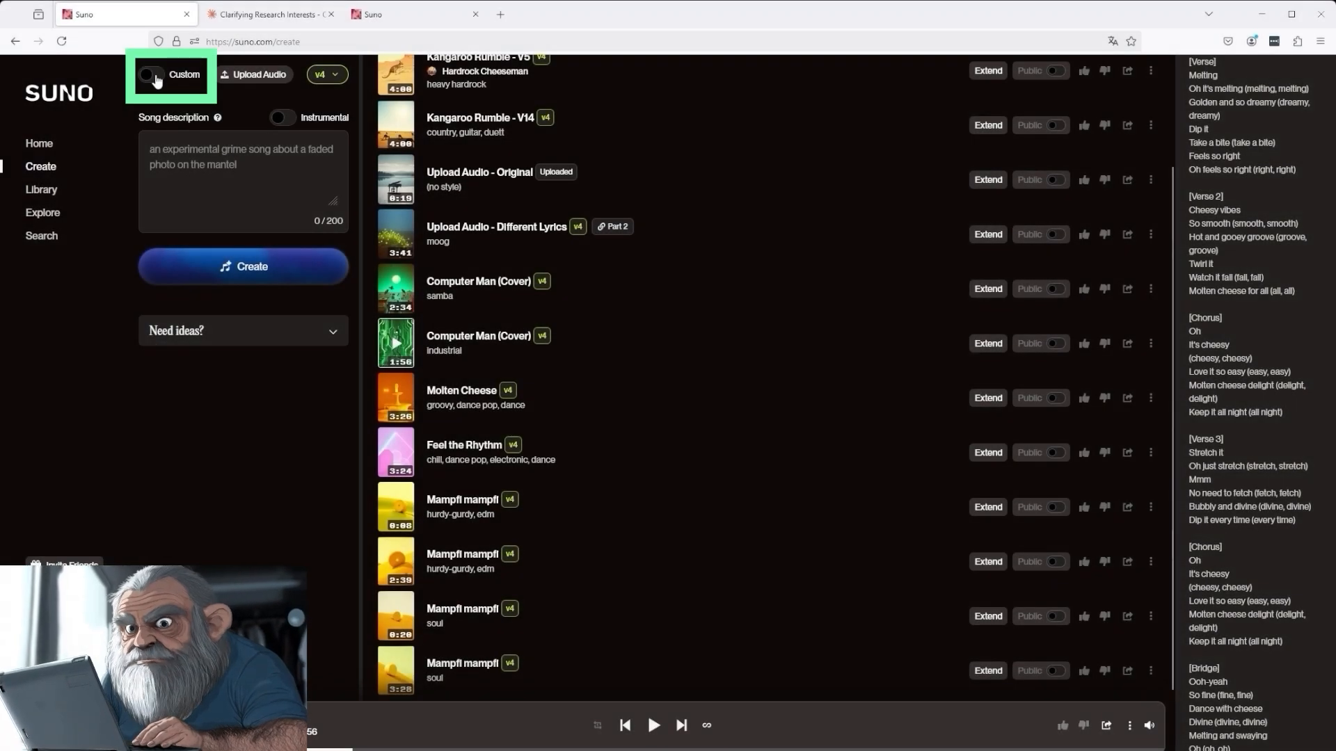
pyautogui.click(152, 75)
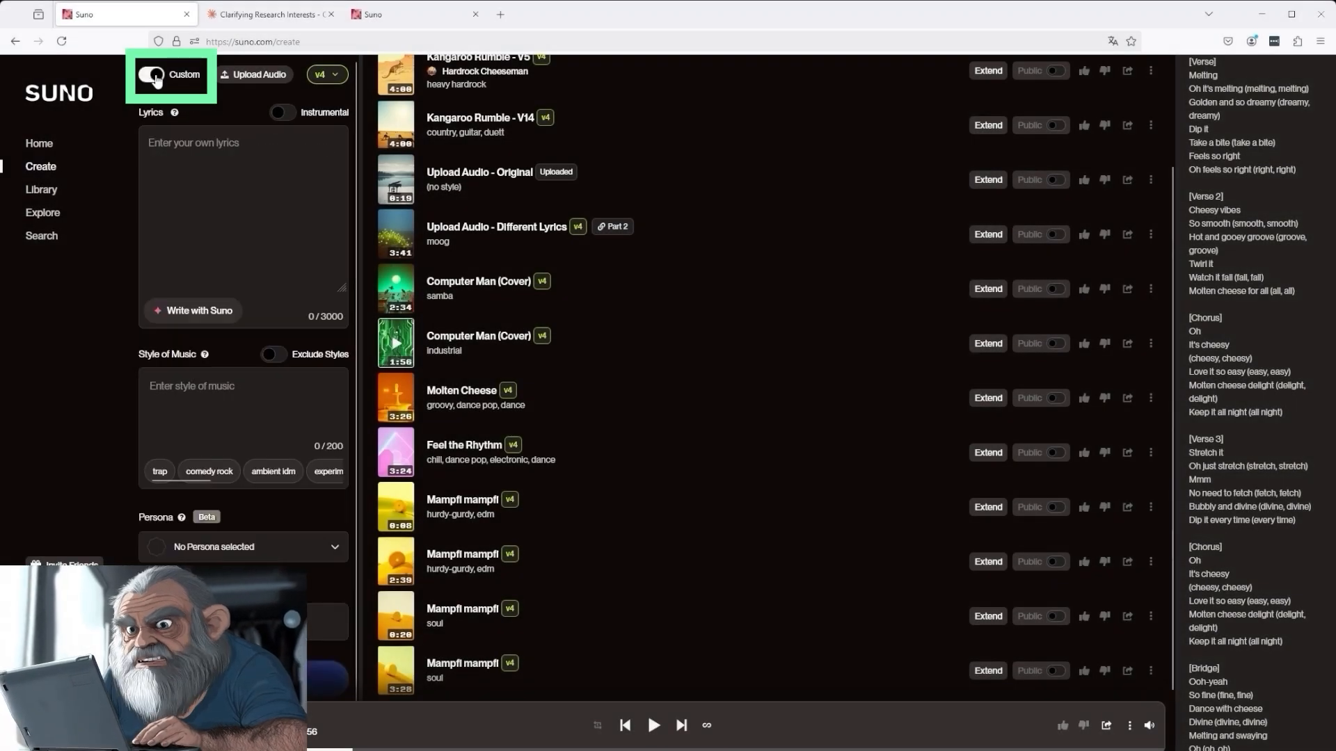
pyautogui.click(169, 146)
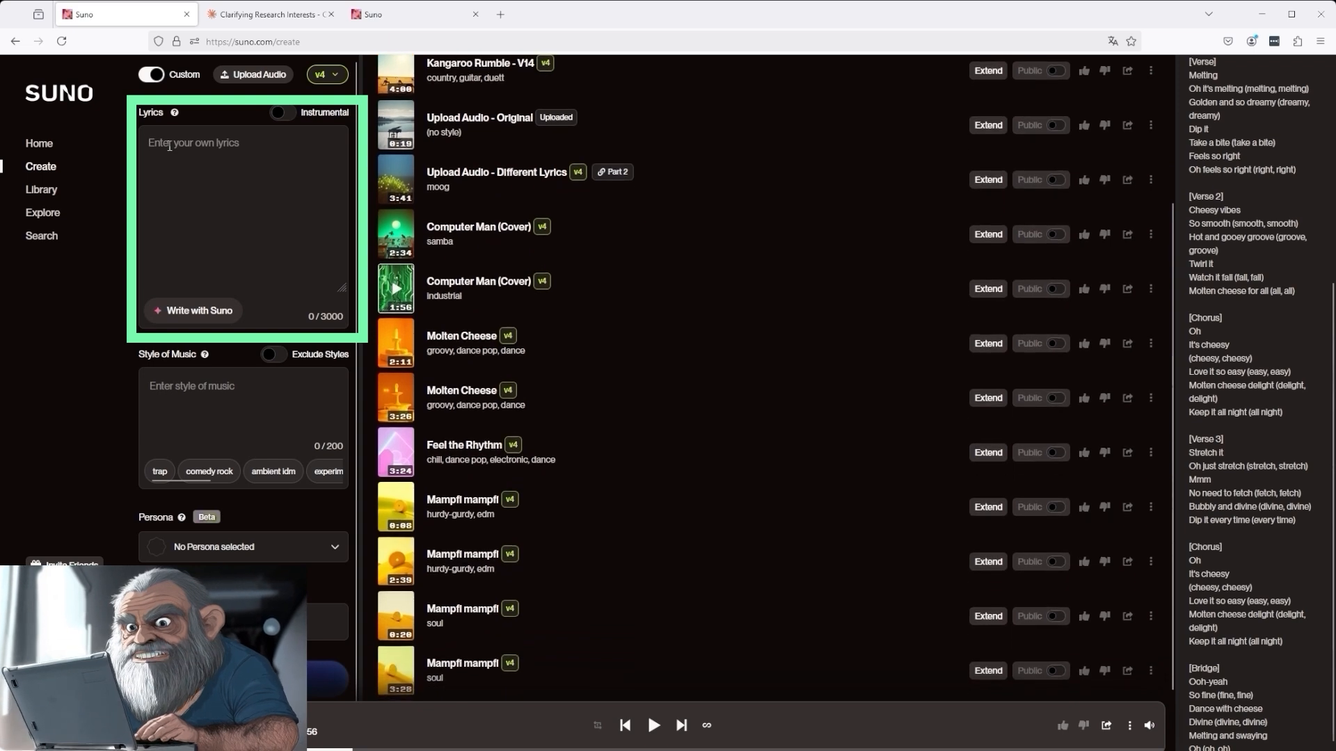
pyautogui.write('Mampfi mampfi get that cheese going cheesey cheesey')
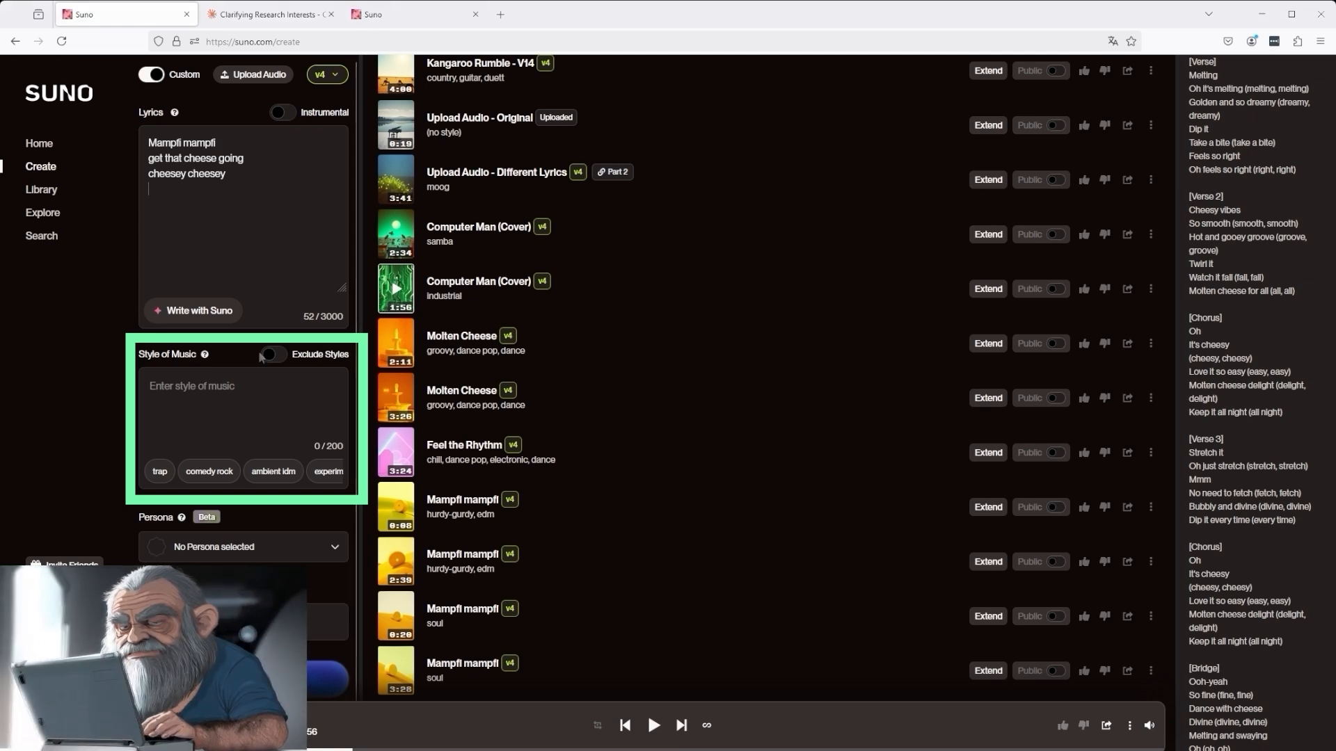
# - Try "hurdy-gurdy, edm" as the style of music, and replace it with "soul"
pyautogui.hscroll(5, 307, 473)
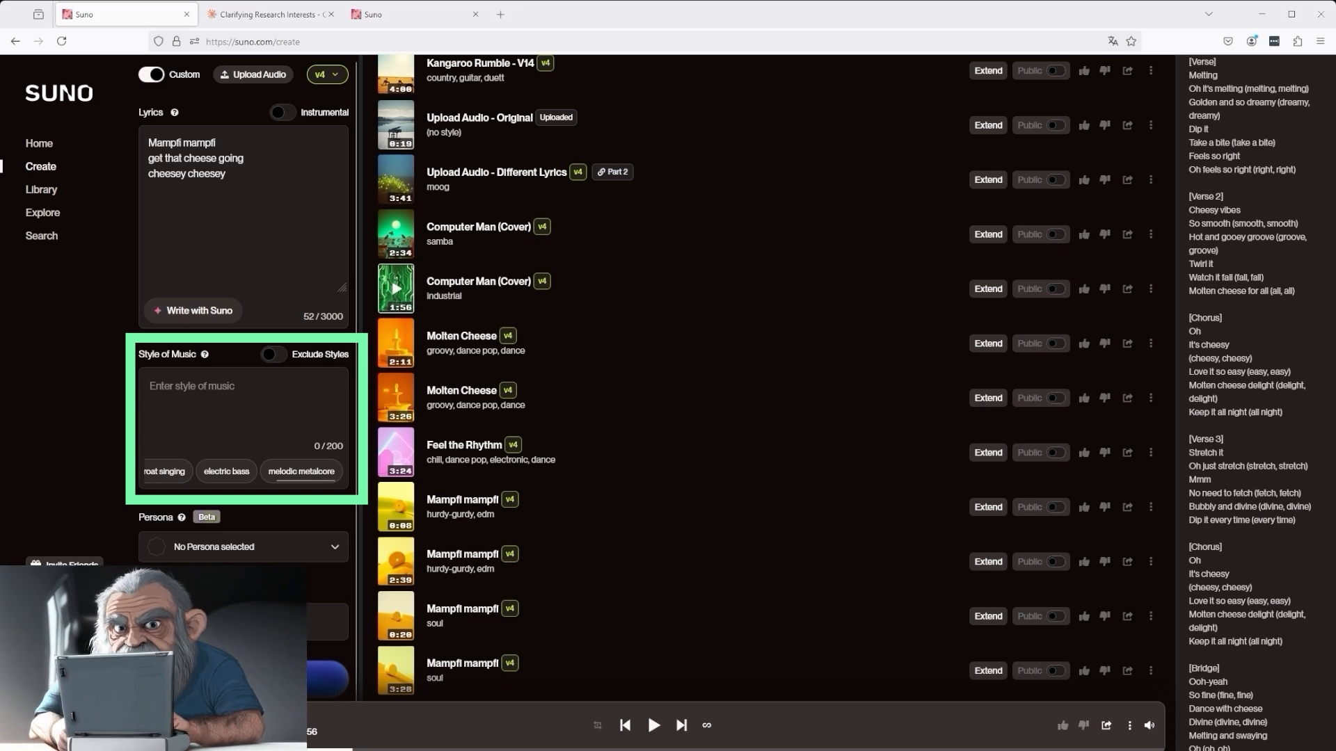
pyautogui.write('hurdy-gurdy, edm')
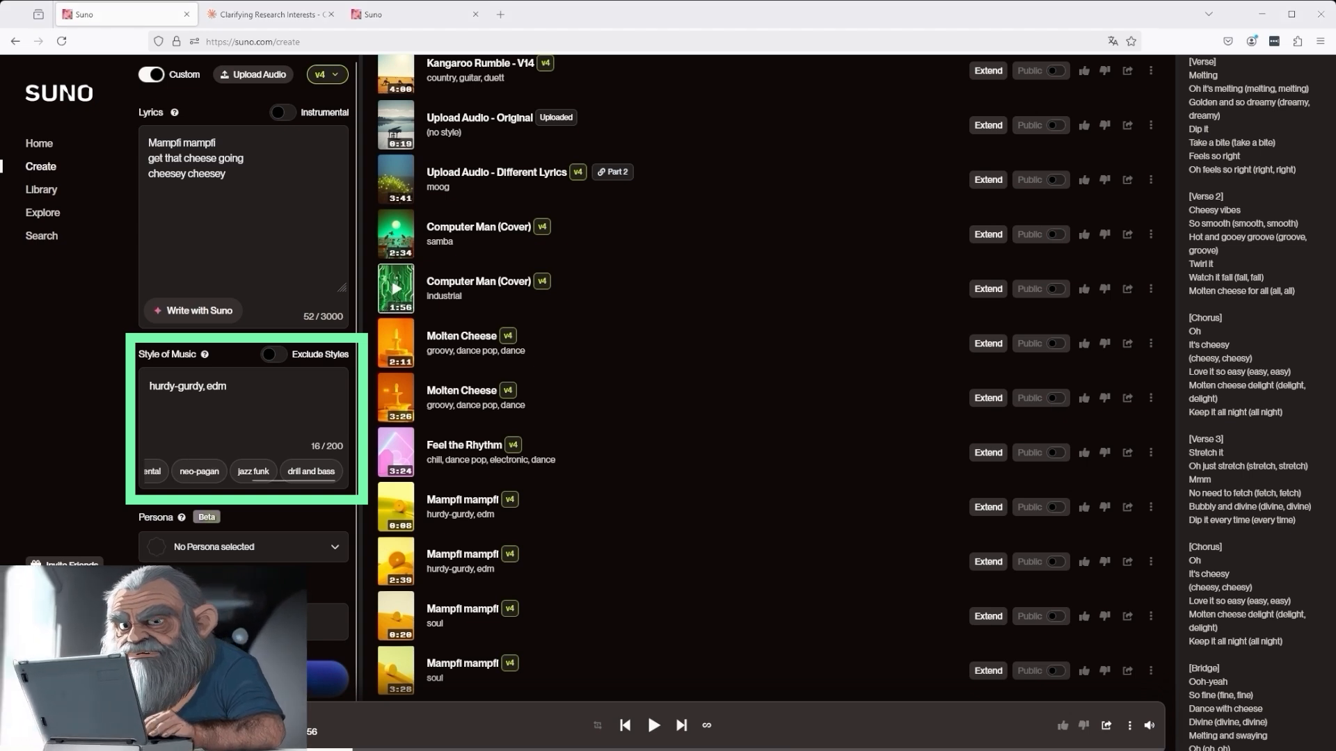
pyautogui.hotkey('ctrl', 'a')
pyautogui.write('soul')
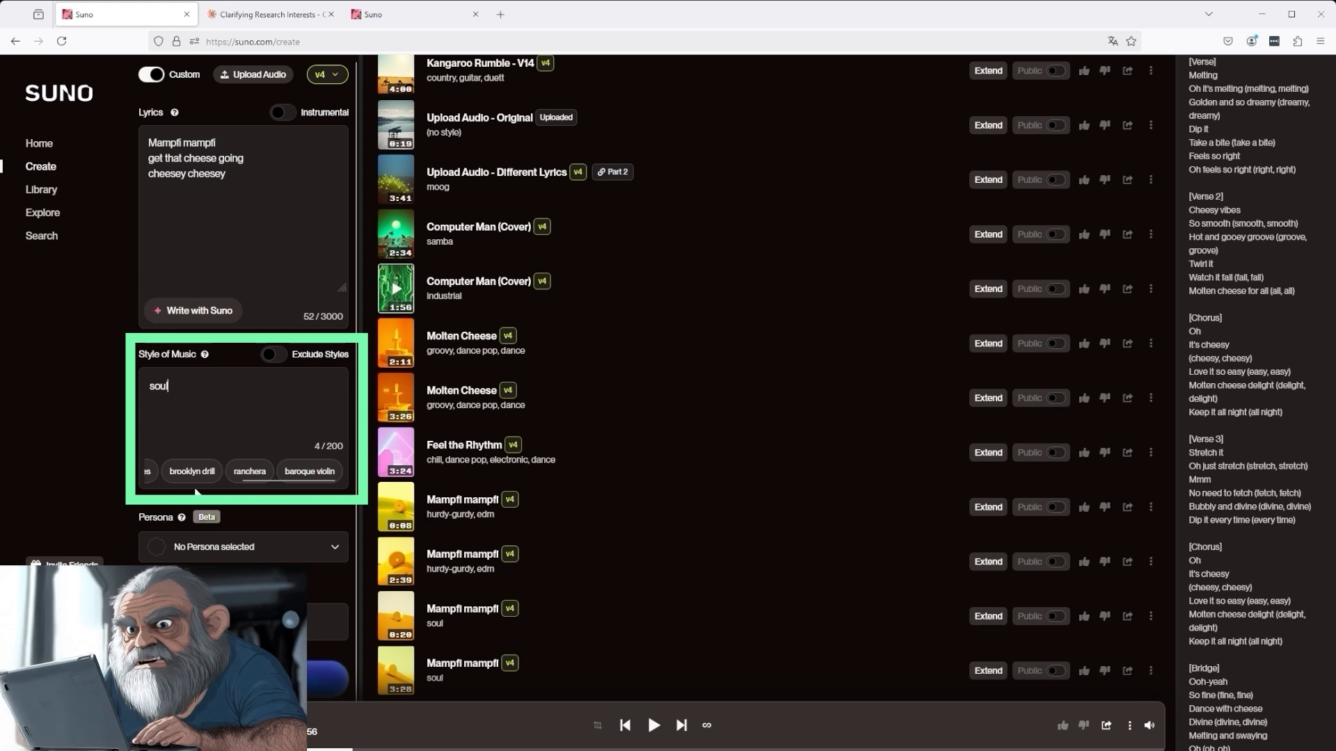
# - Add the suggested genres rock, funk, pop and metal to the style of music
pyautogui.moveTo(262, 480); pyautogui.dragTo(155, 489)
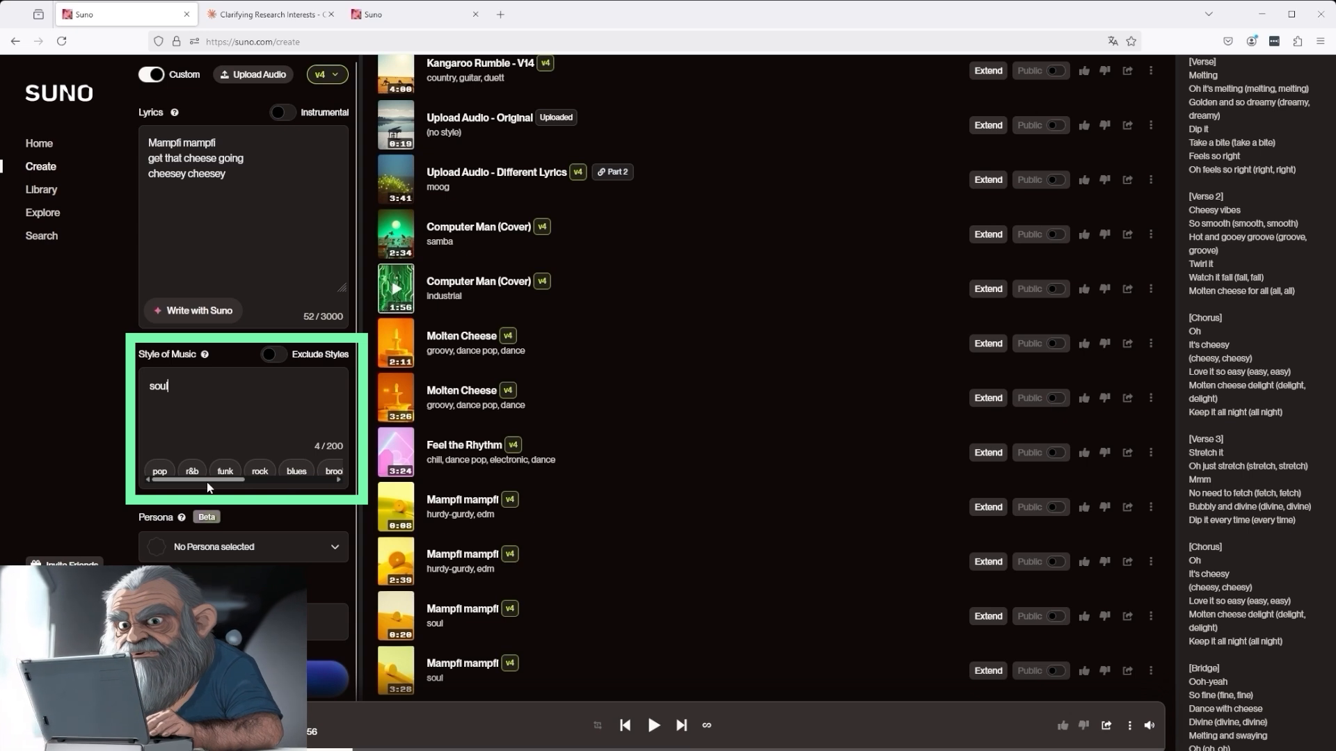
pyautogui.click(260, 471)
pyautogui.click(221, 471)
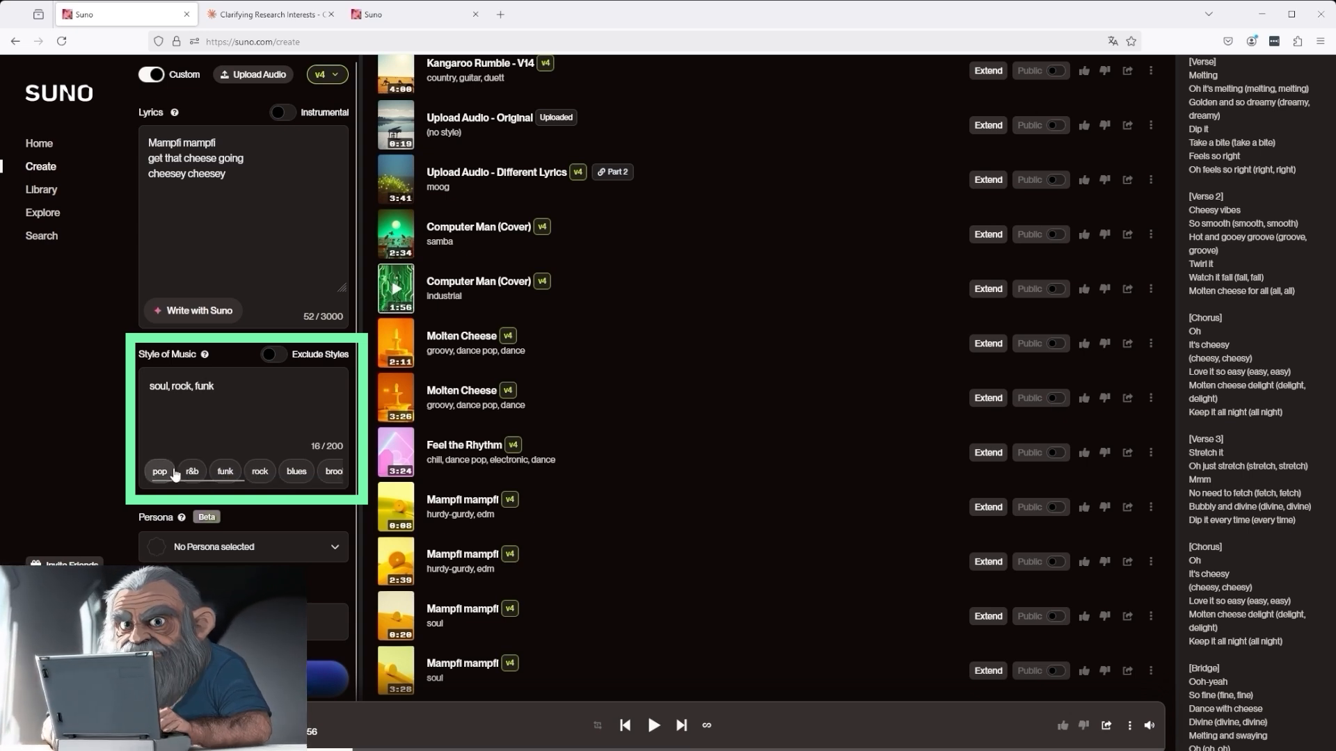
pyautogui.click(160, 471)
pyautogui.click(317, 471)
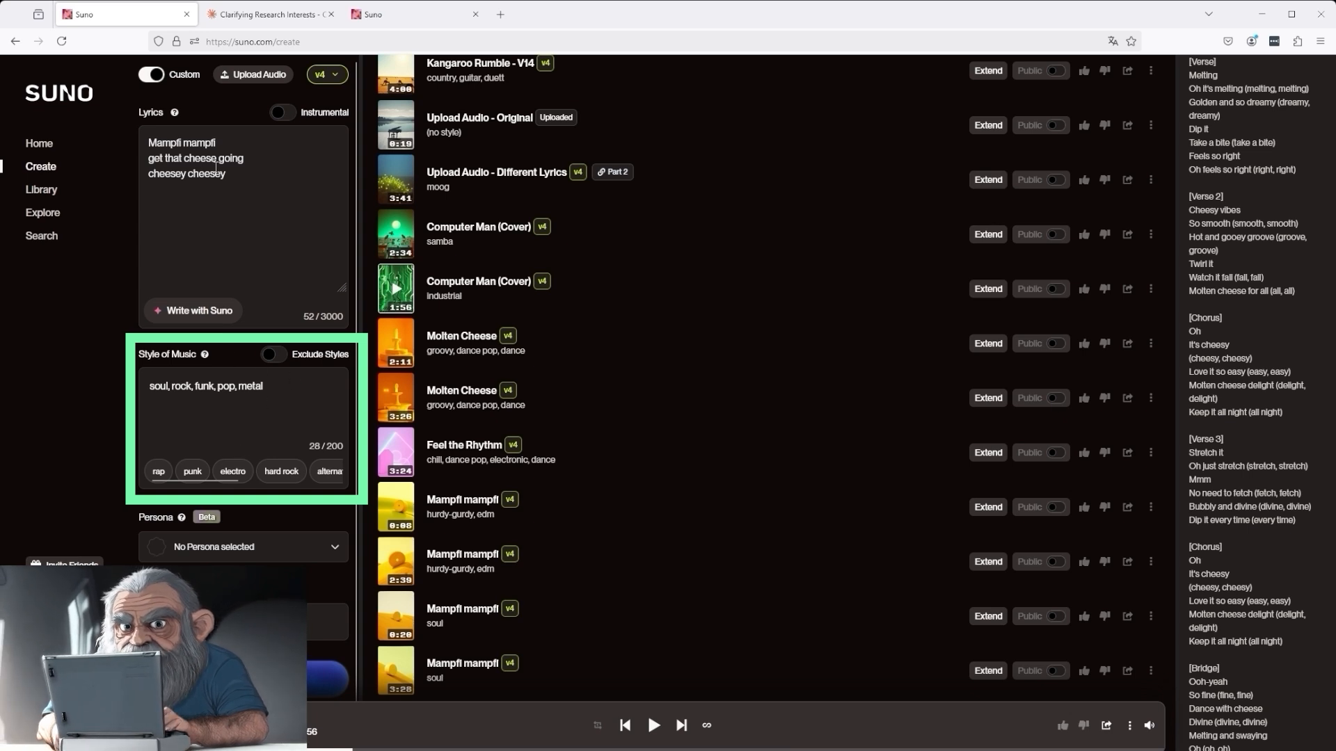
# - Try excluding "soul" as a style while removing it from the style of music, and turn Exclude Styles off again
pyautogui.click(274, 356)
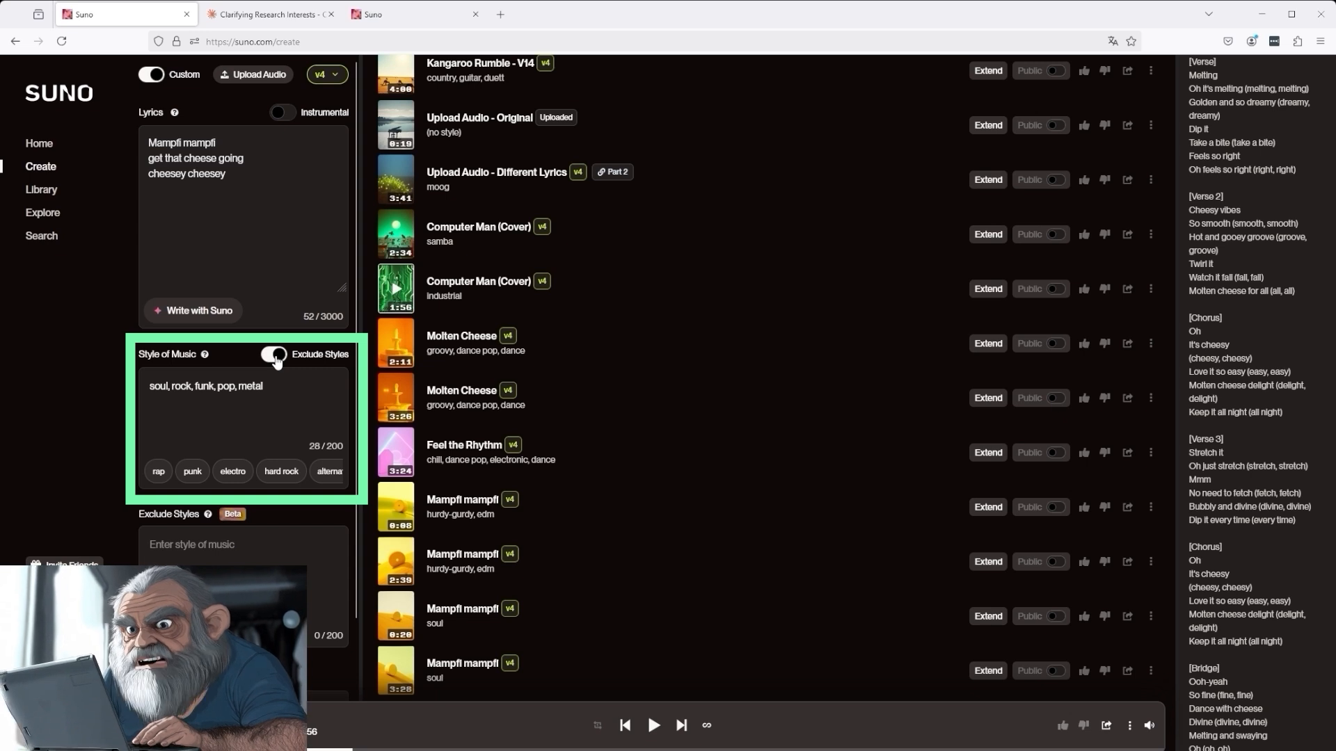
pyautogui.click(179, 548)
pyautogui.write('soul')
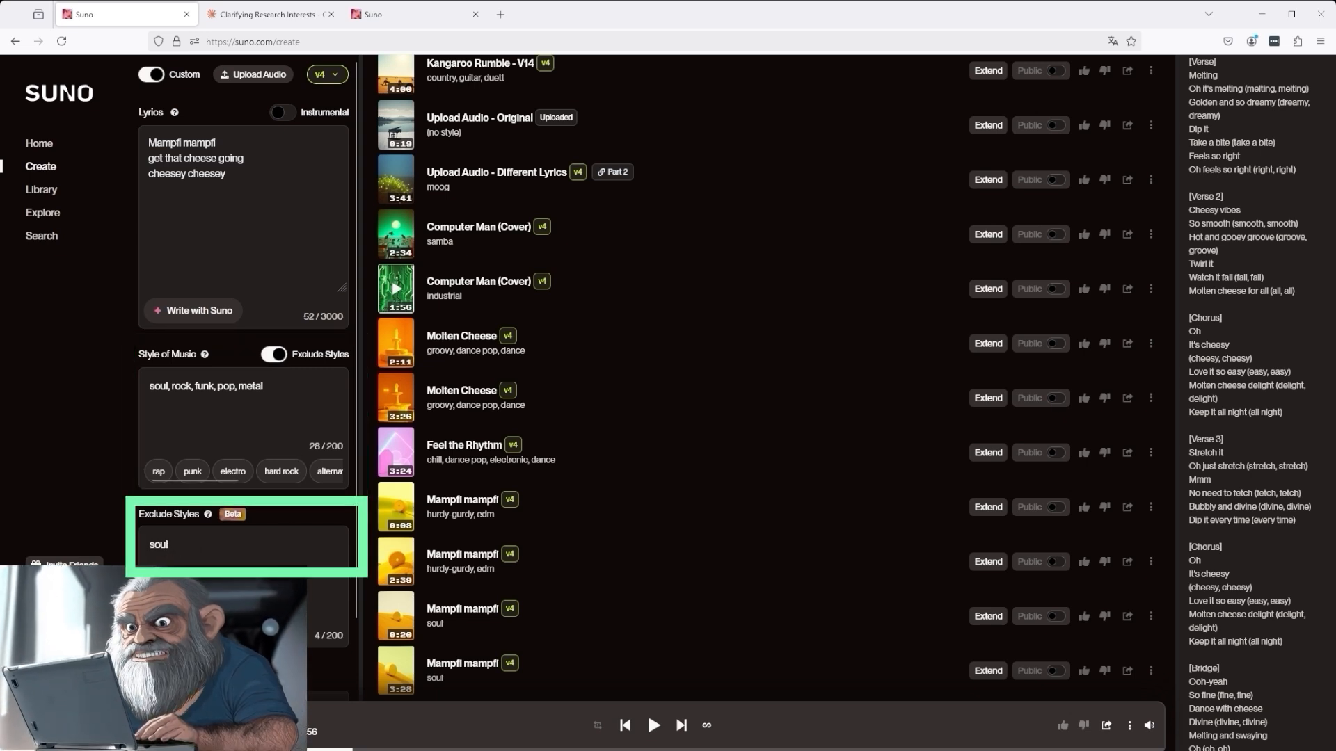
pyautogui.moveTo(173, 389); pyautogui.dragTo(148, 387)
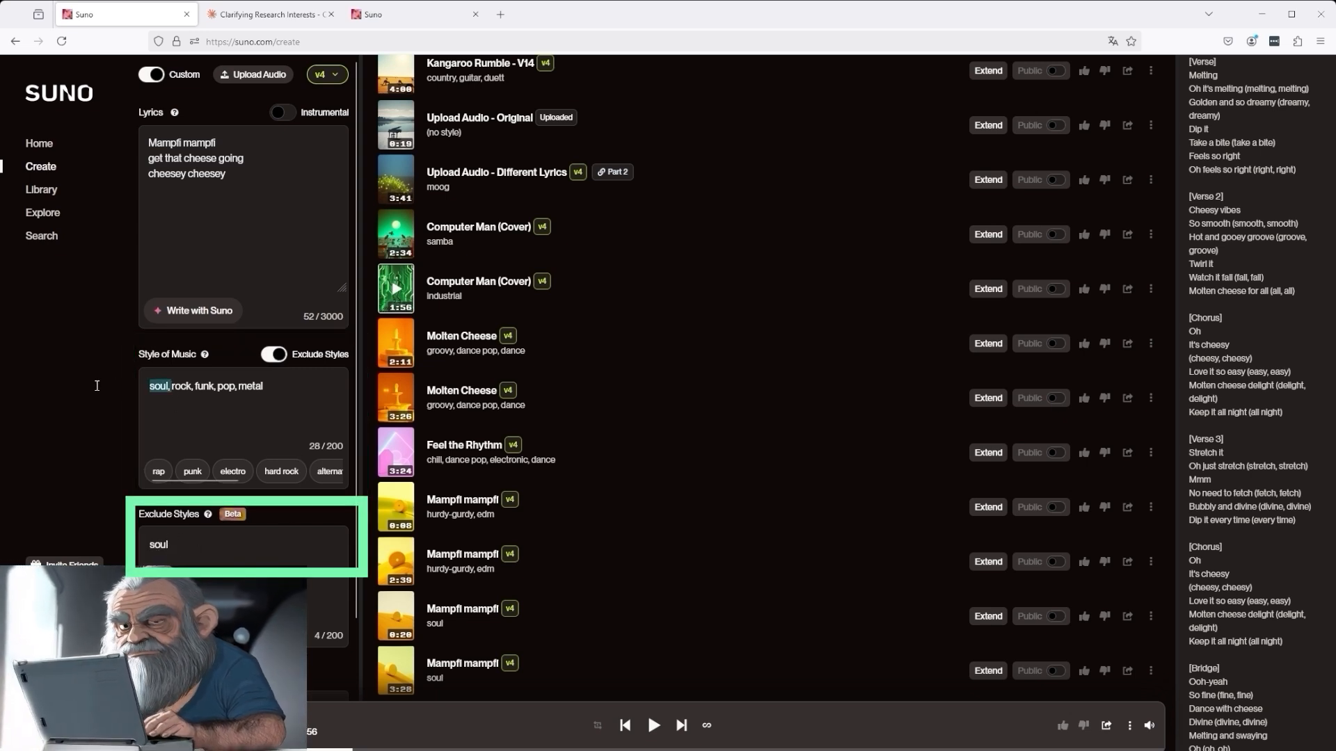
pyautogui.press('BackSpace')
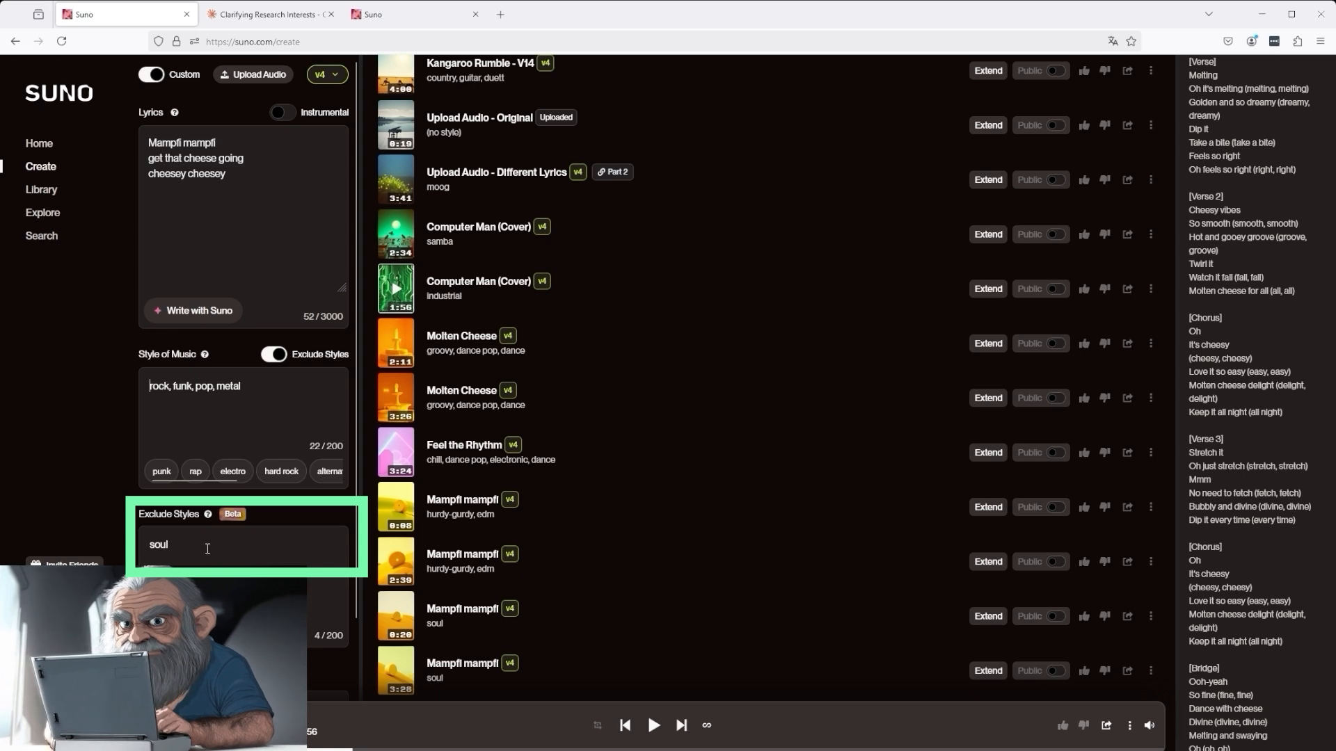
pyautogui.click(278, 356)
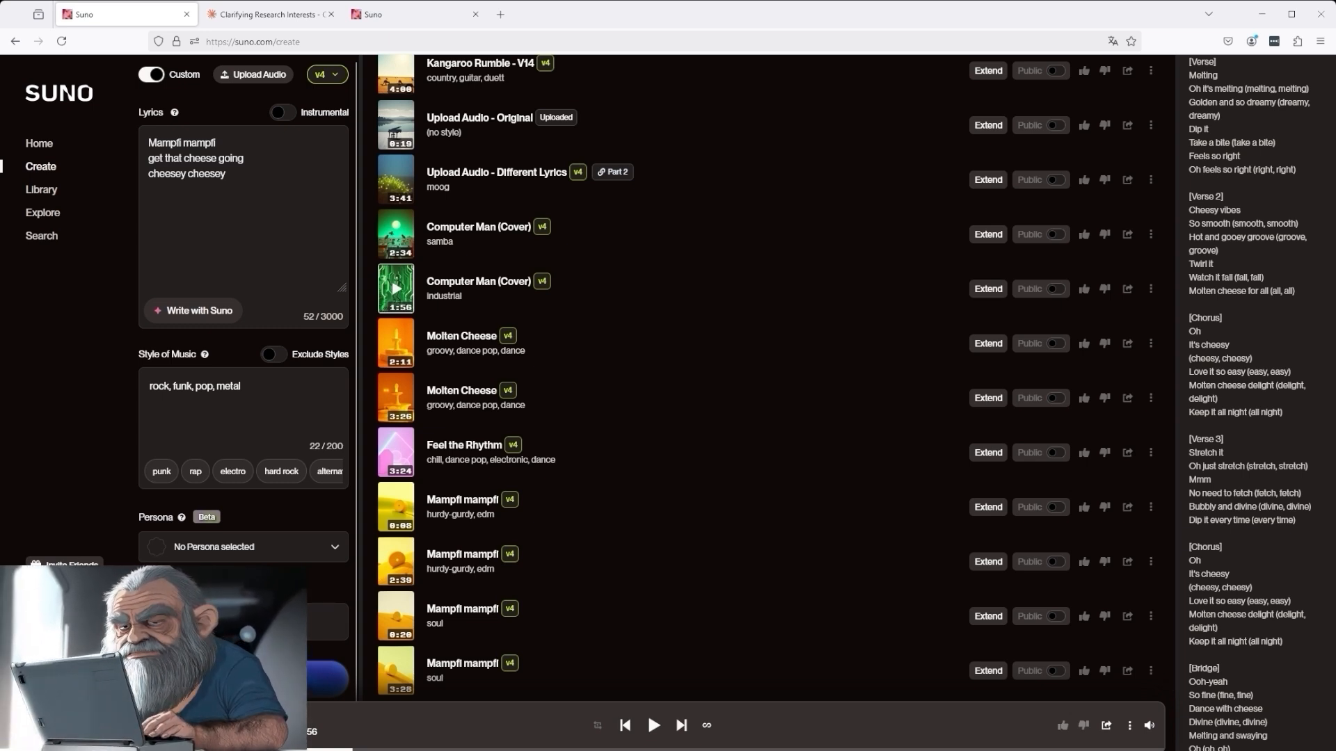
# - Listen to the 2:39 "hurdy-gurdy, edm" version and the 3:28 "soul" version of "Mampfi mampfi", and stop playback
pyautogui.click(398, 562)
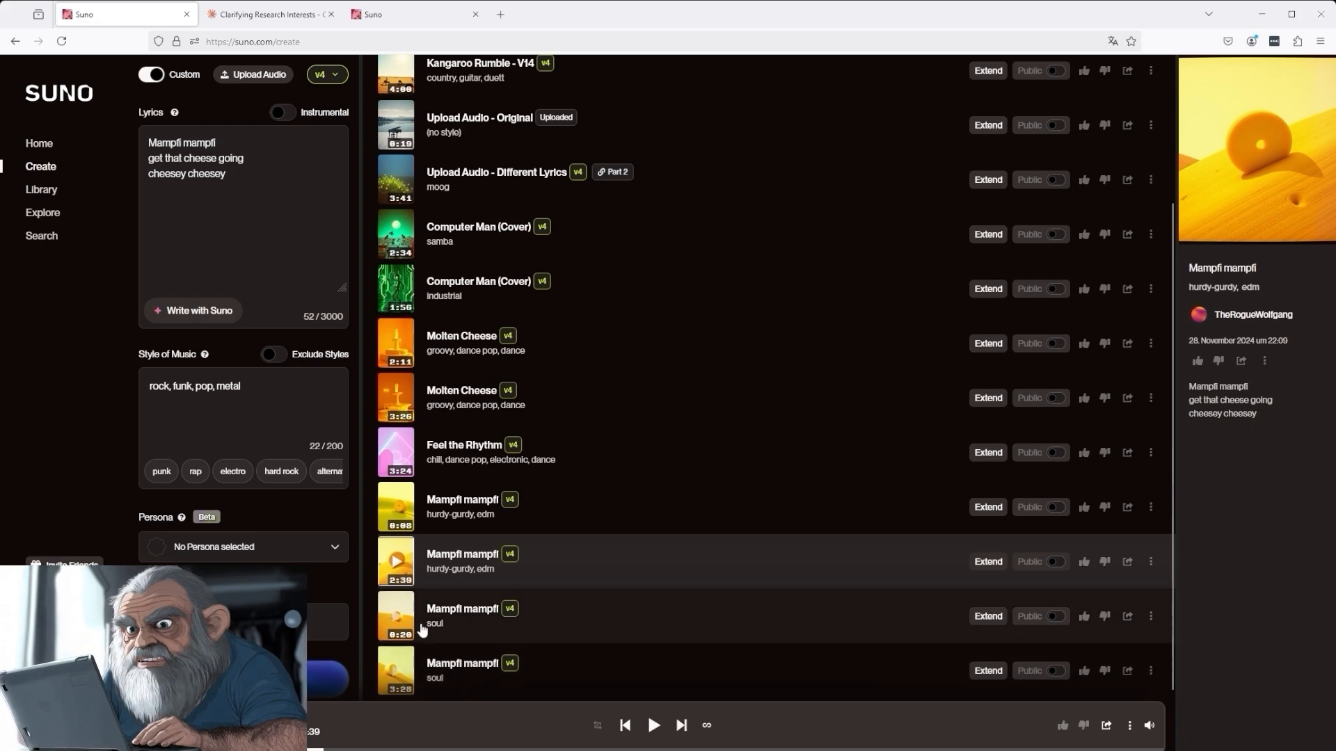
pyautogui.click(398, 675)
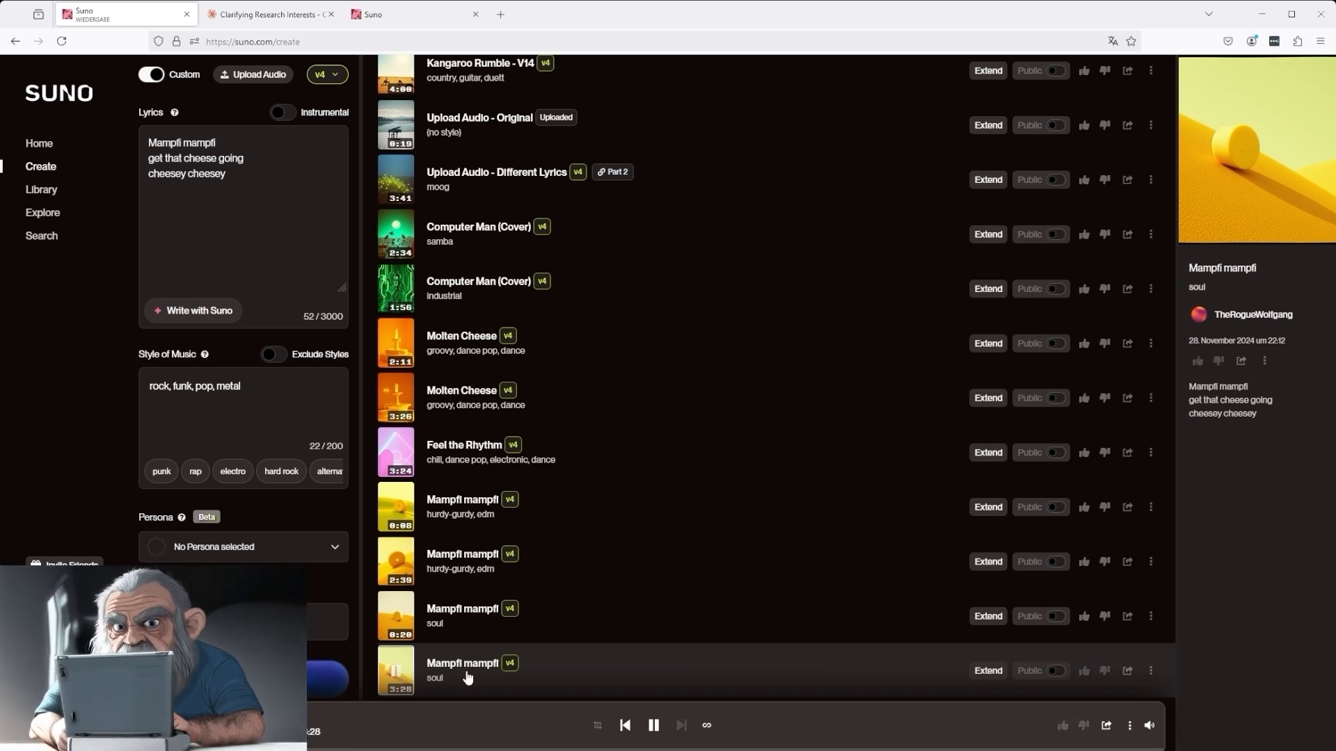
pyautogui.click(655, 728)
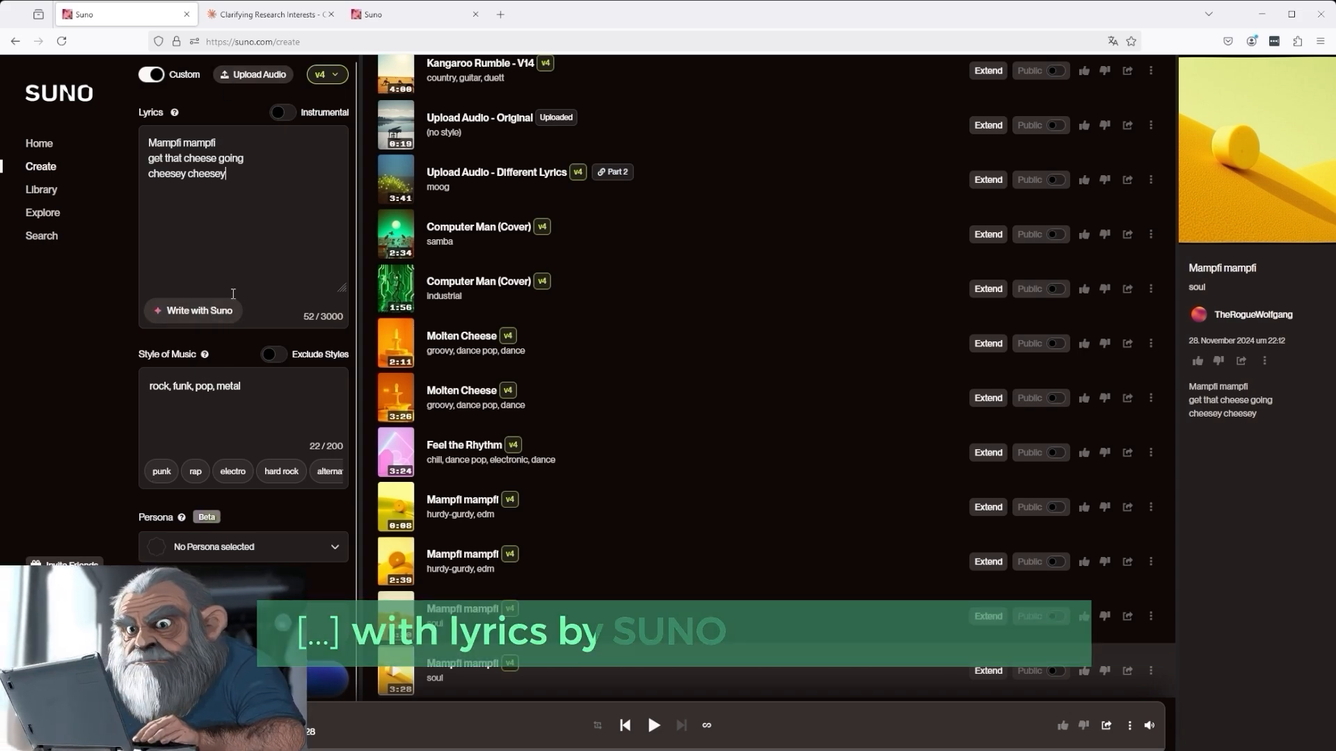
# - Have Suno write the lyrics from the theme "A Cheeseburger eats a mampfi Thing", and read through them
pyautogui.click(215, 311)
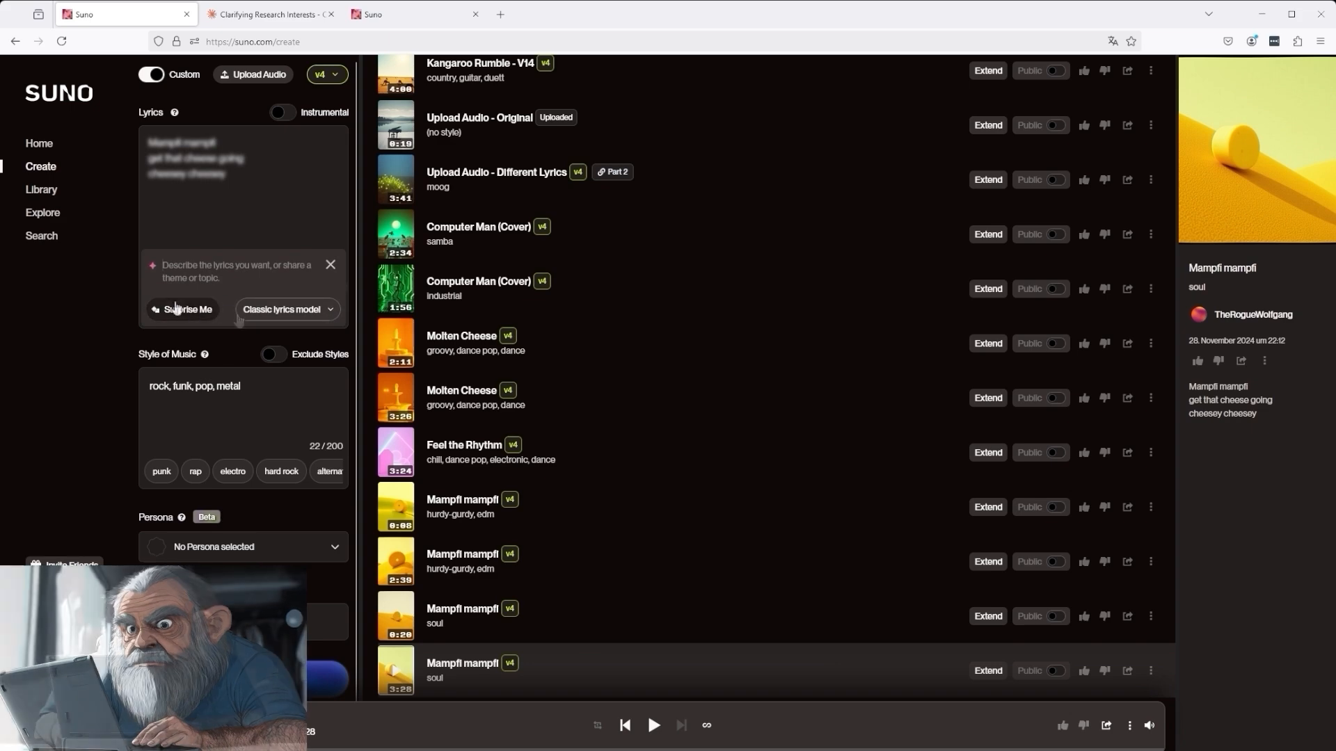
pyautogui.write('A Cheeseburger eats a mampfi Thing')
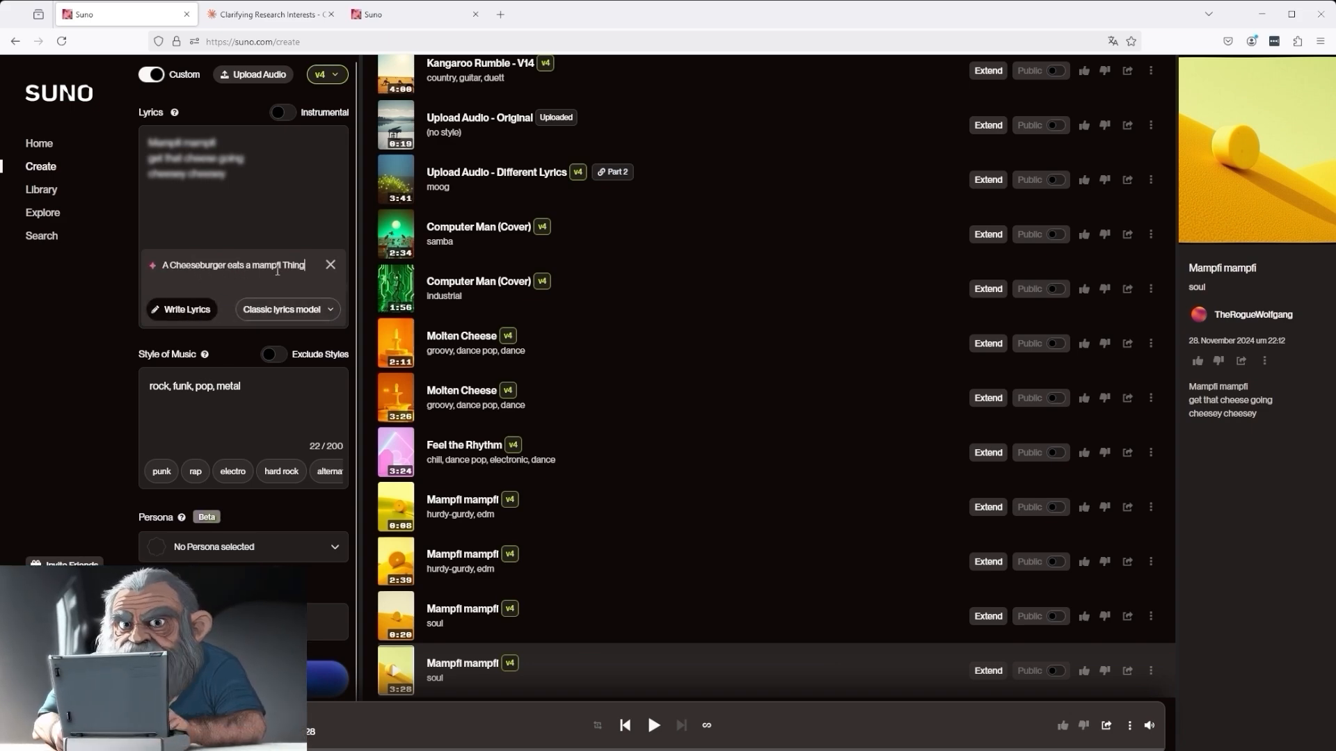
pyautogui.click(189, 313)
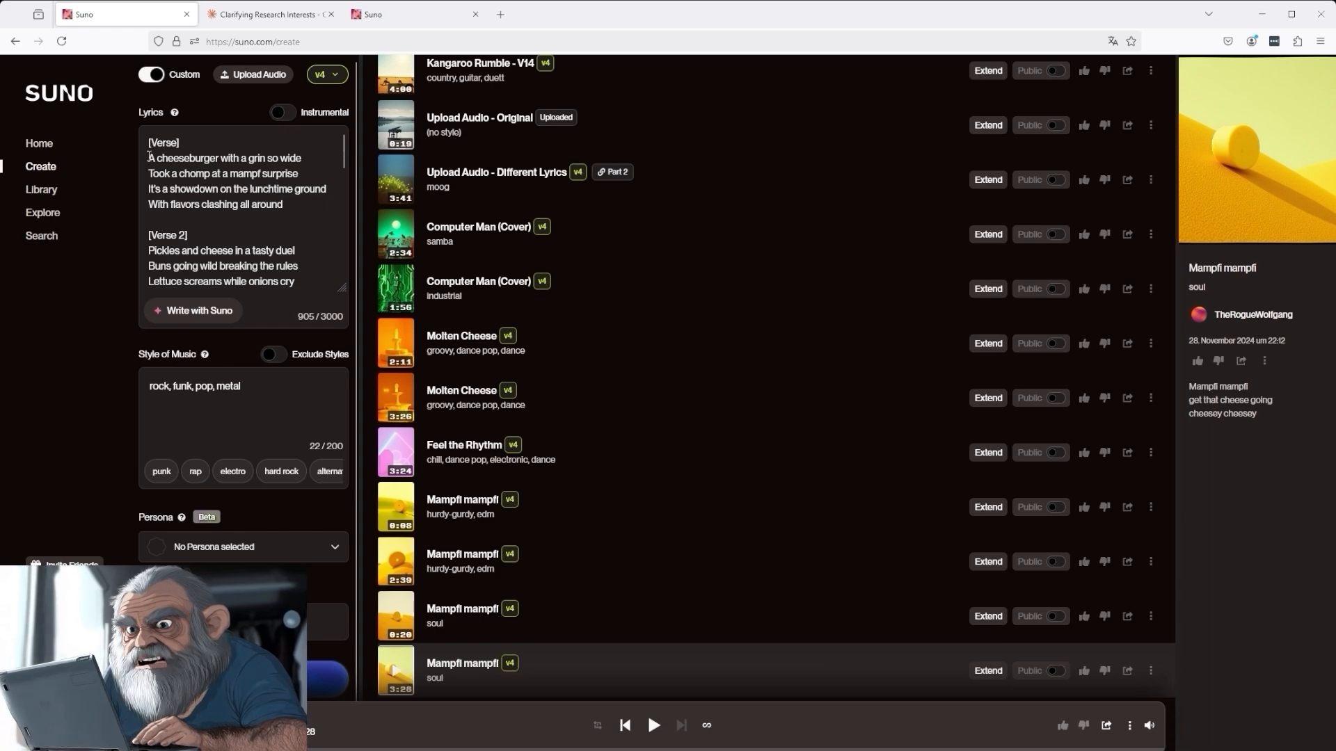
pyautogui.scroll(-3, 173, 190)
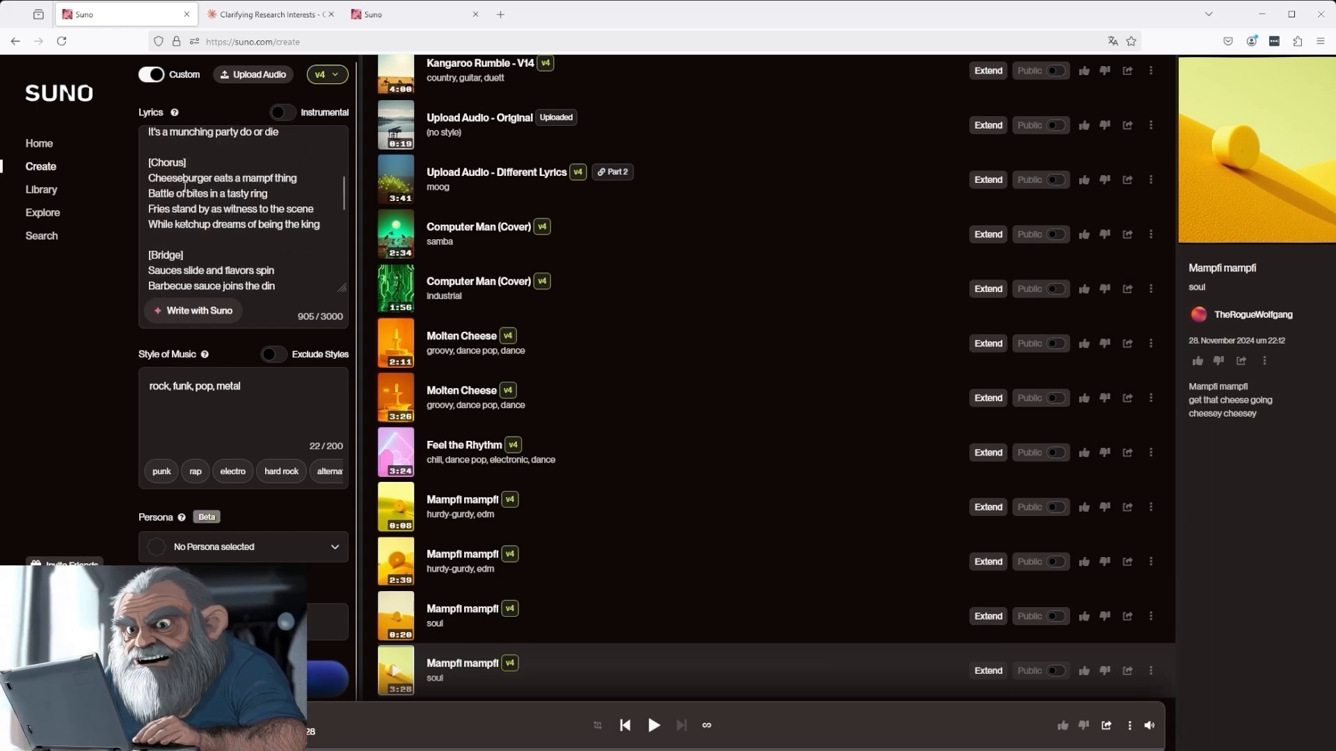
pyautogui.scroll(-2, 185, 188)
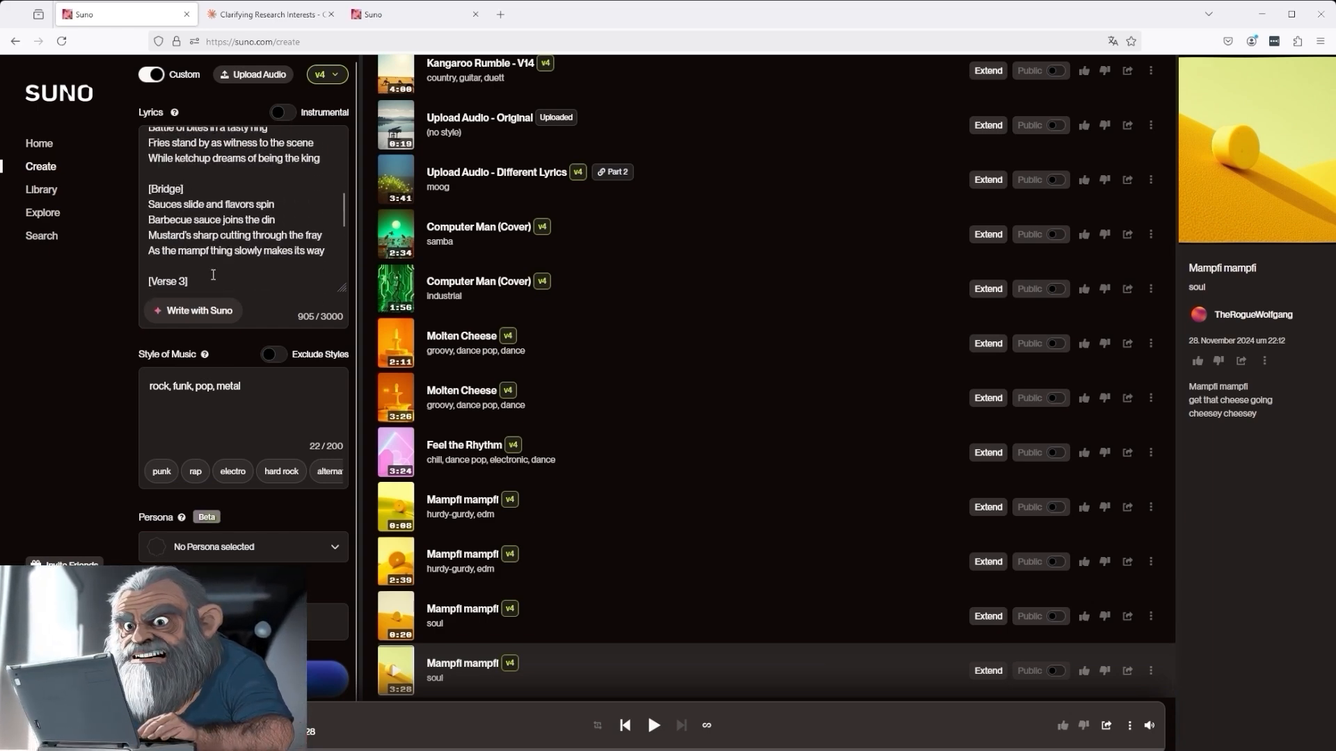
pyautogui.scroll(-2, 171, 220)
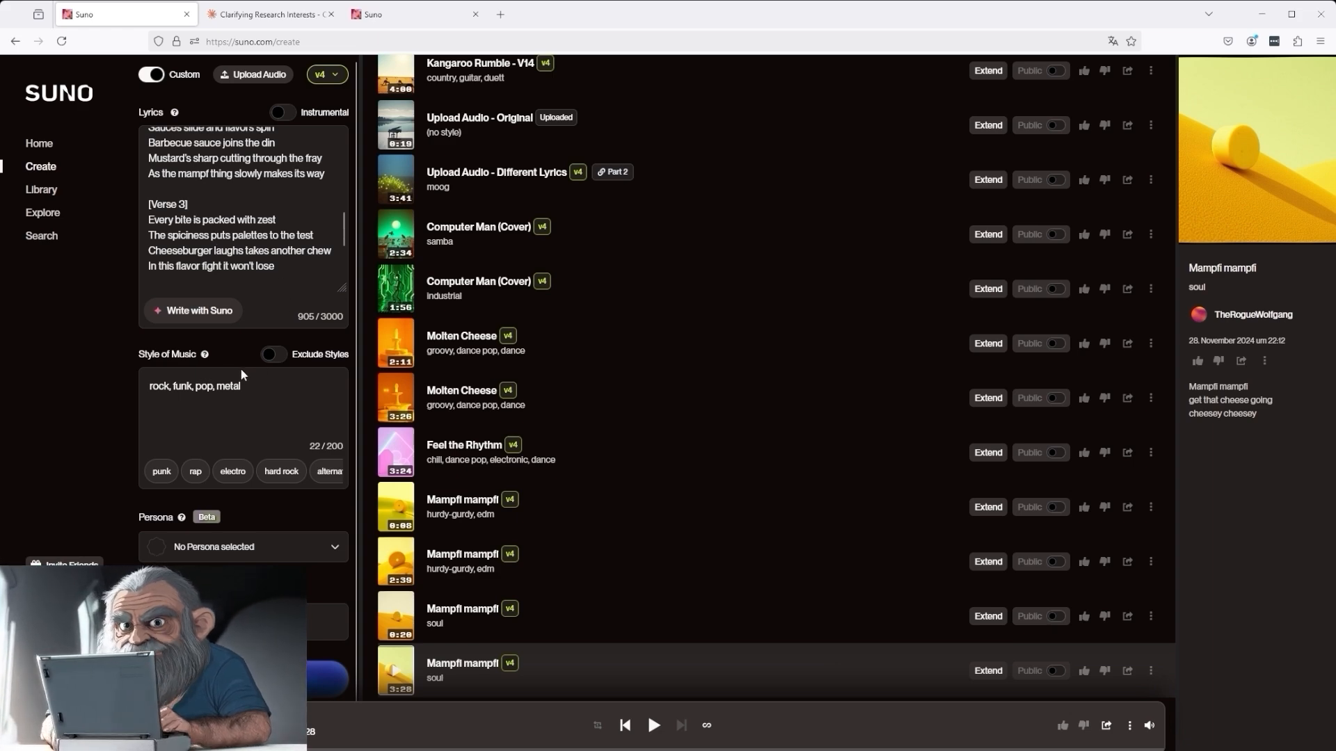
# - Replace the style of music with "industrial noise, wave" and create the song from the cheeseburger lyrics
pyautogui.moveTo(247, 386); pyautogui.dragTo(66, 385)
pyautogui.press('BackSpace')
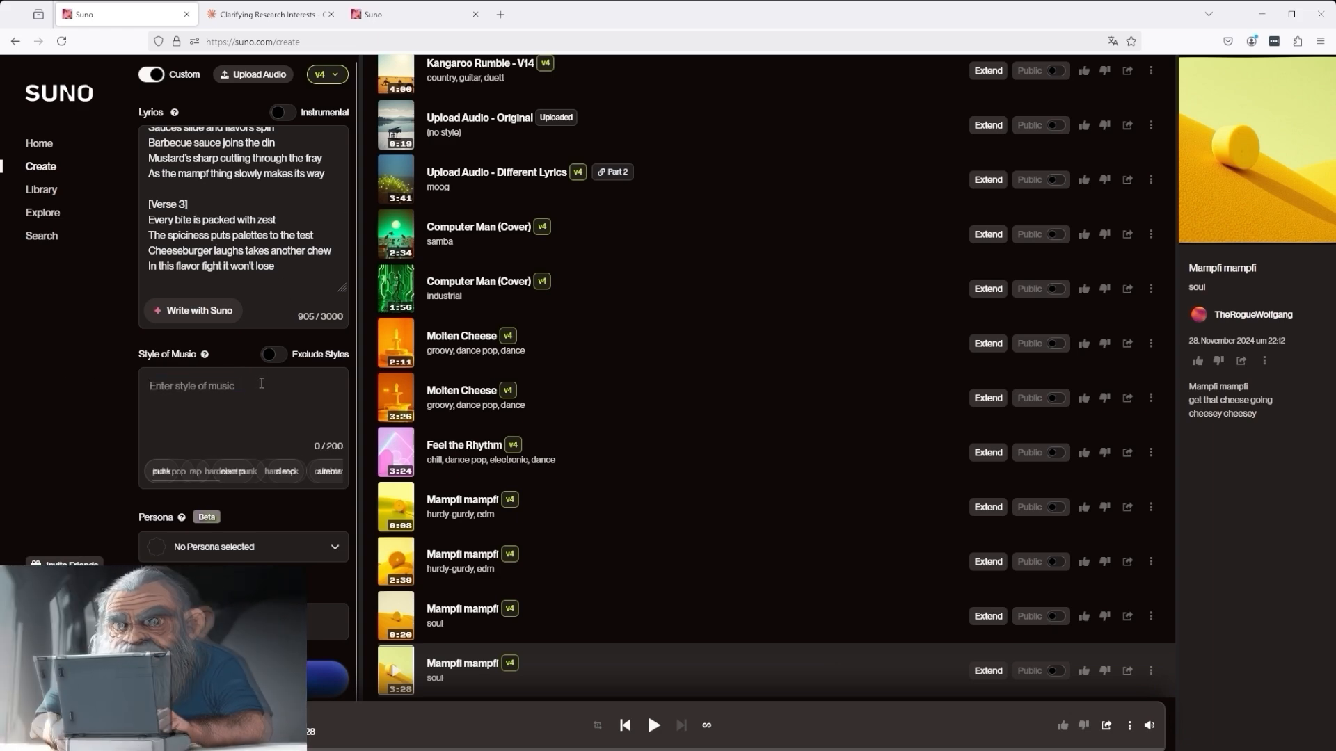
pyautogui.write('industrial noise, wave')
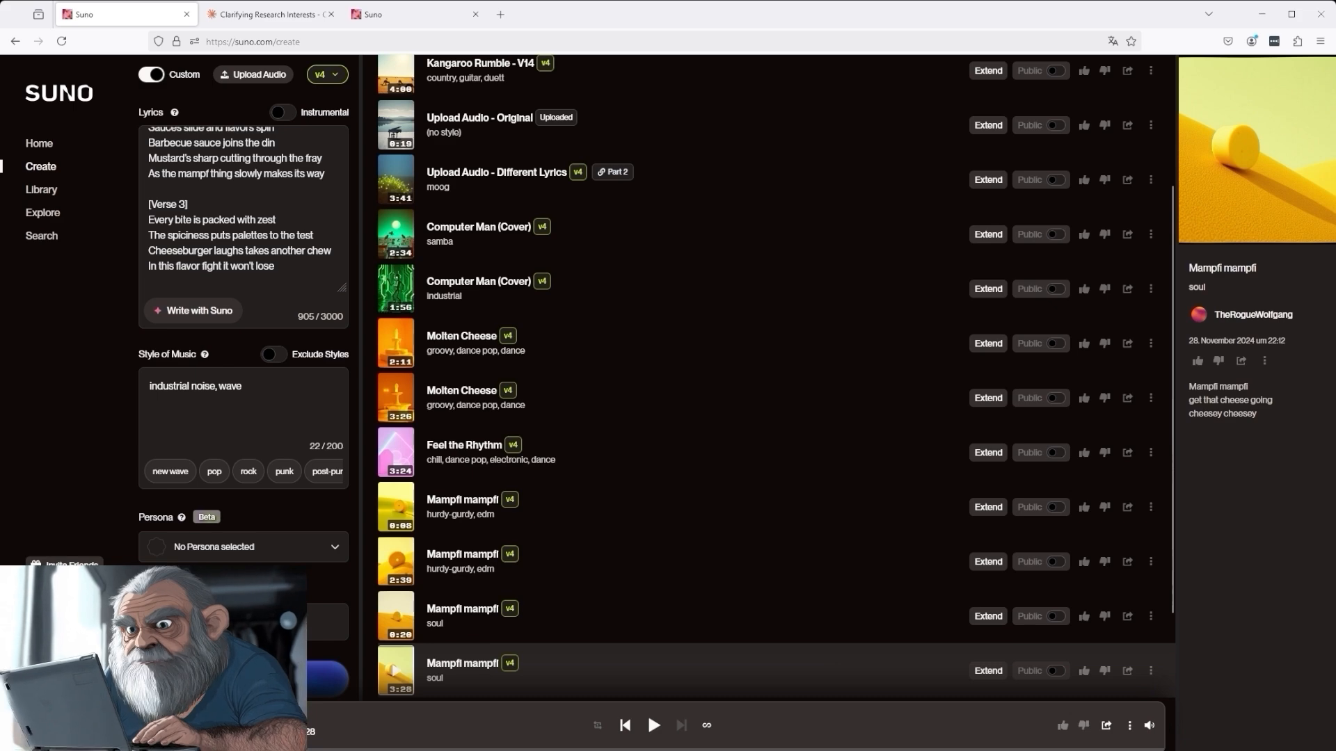
# - Select the persona "Hardrock Cheeseman" for the cheeseburger lyrics and create another song with it
pyautogui.click(322, 544)
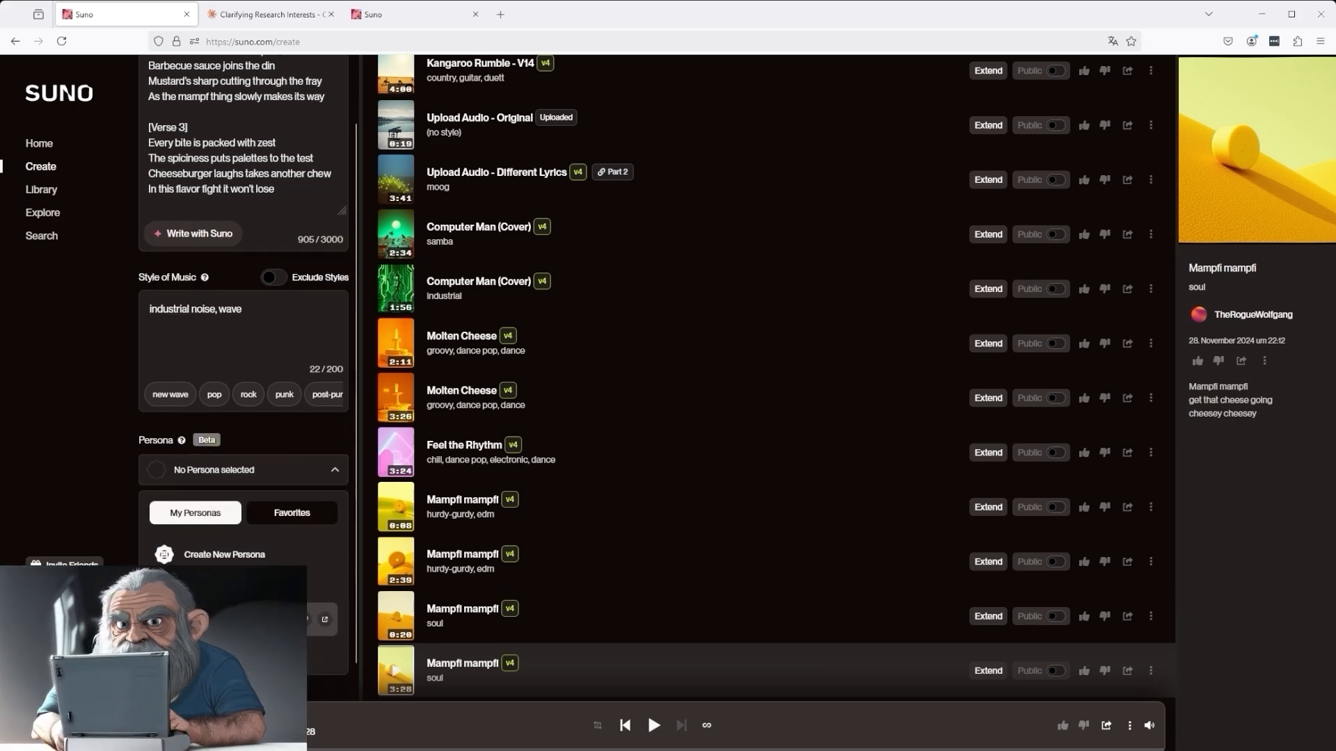
pyautogui.click(233, 653)
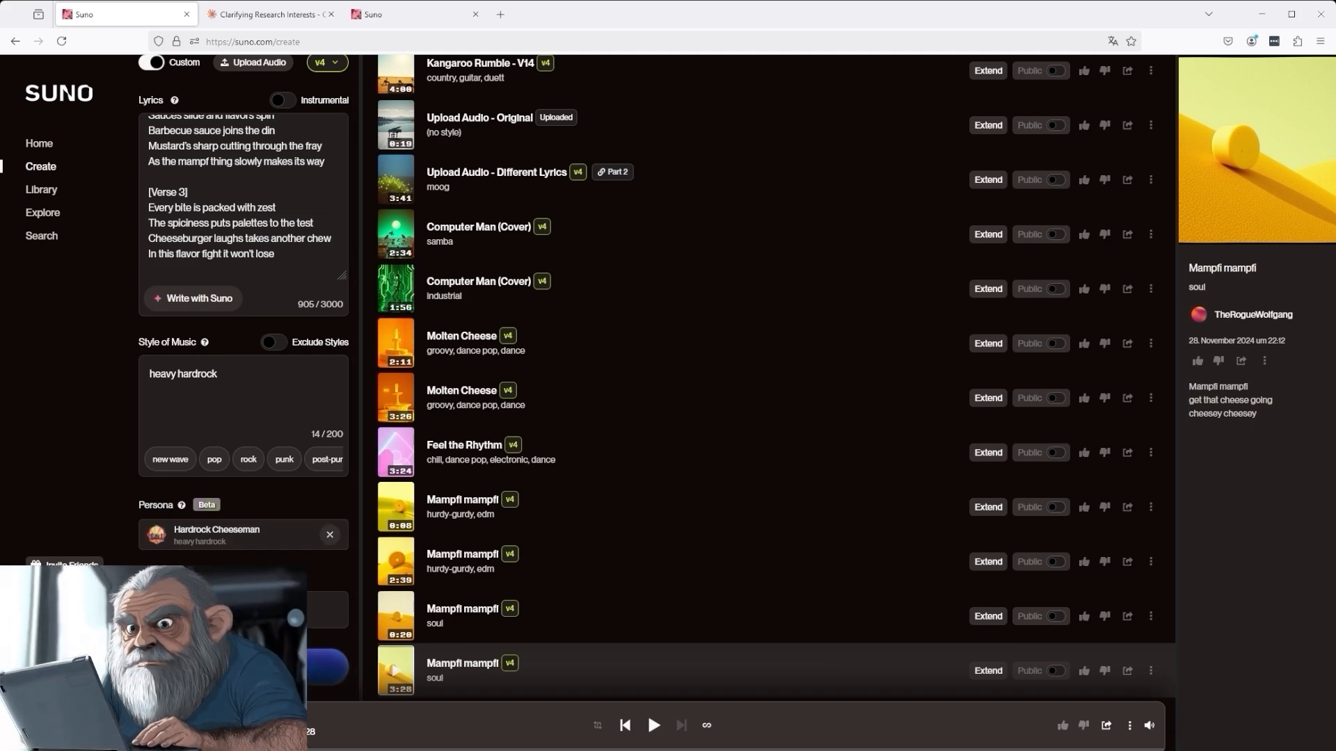
# - Listen to both "industrial noise, wave" versions of "A cheeseburger with a grin so wide", and stop playback
pyautogui.scroll(-2, 508, 485)
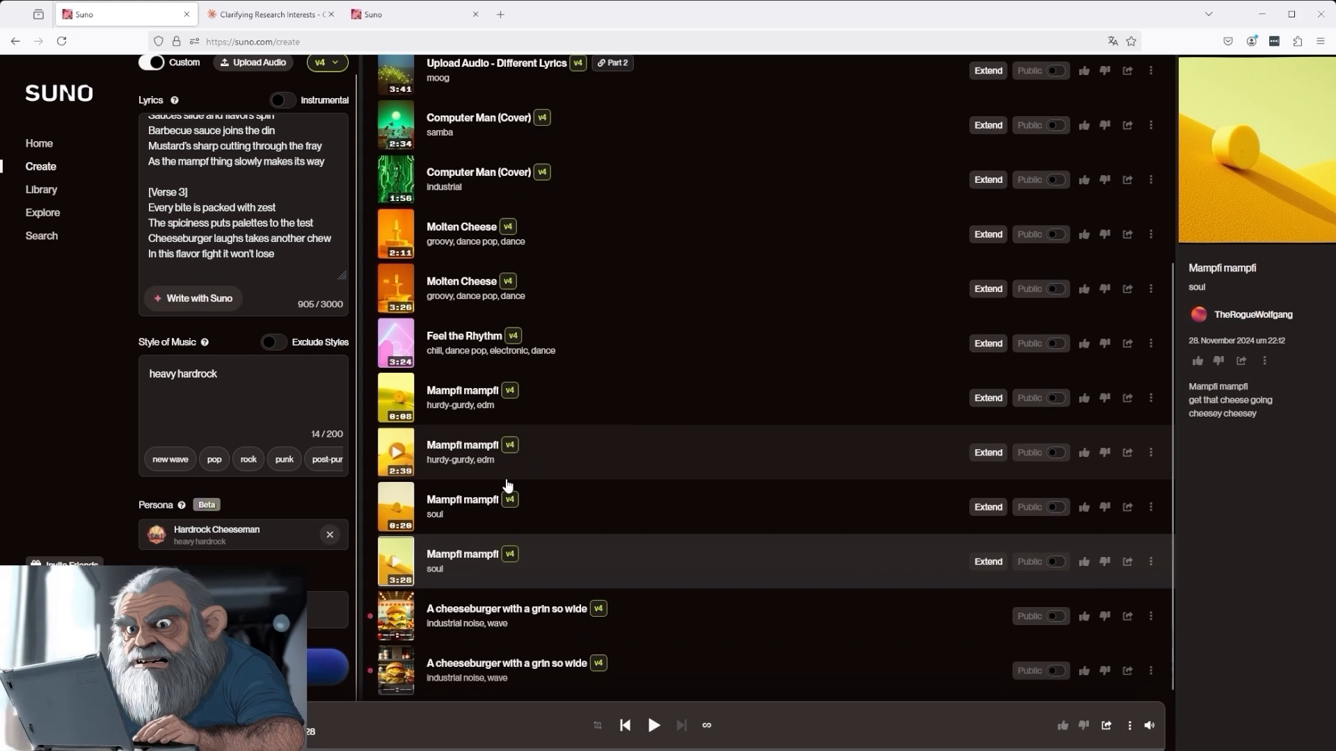
pyautogui.click(399, 619)
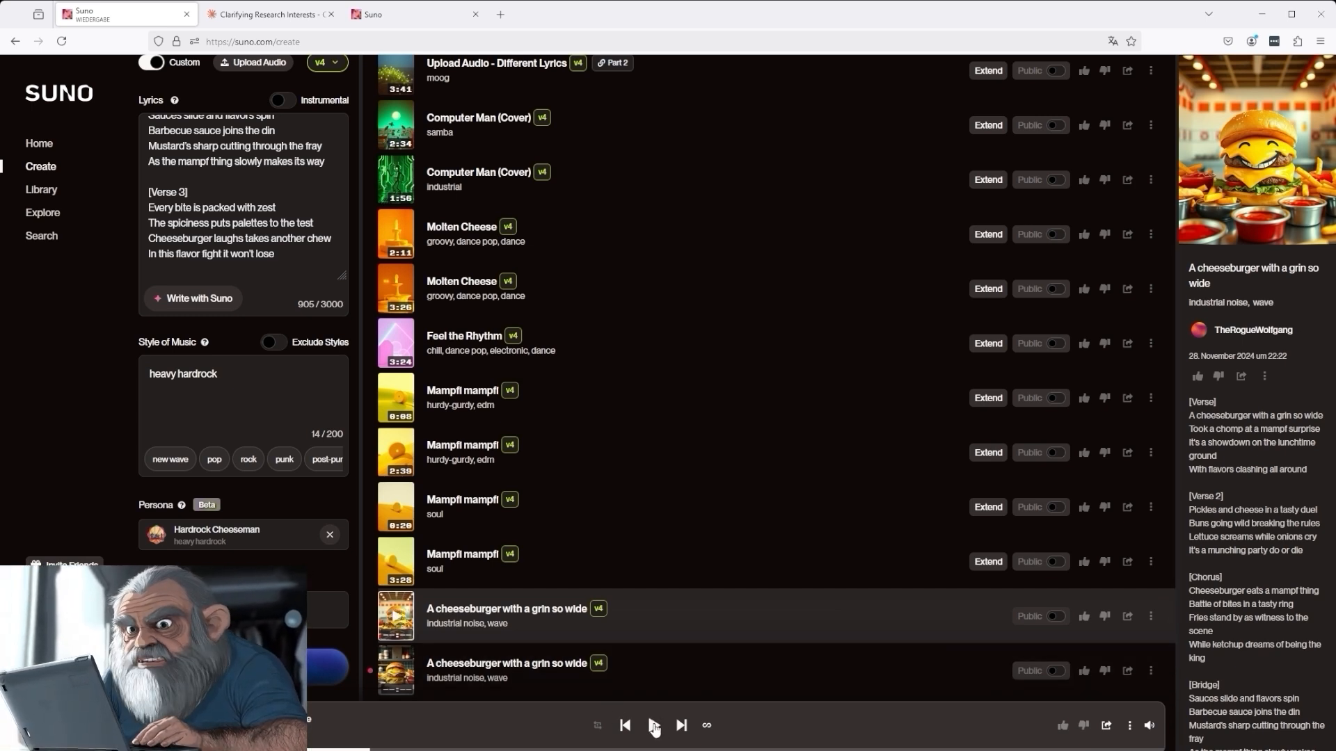
pyautogui.click(654, 725)
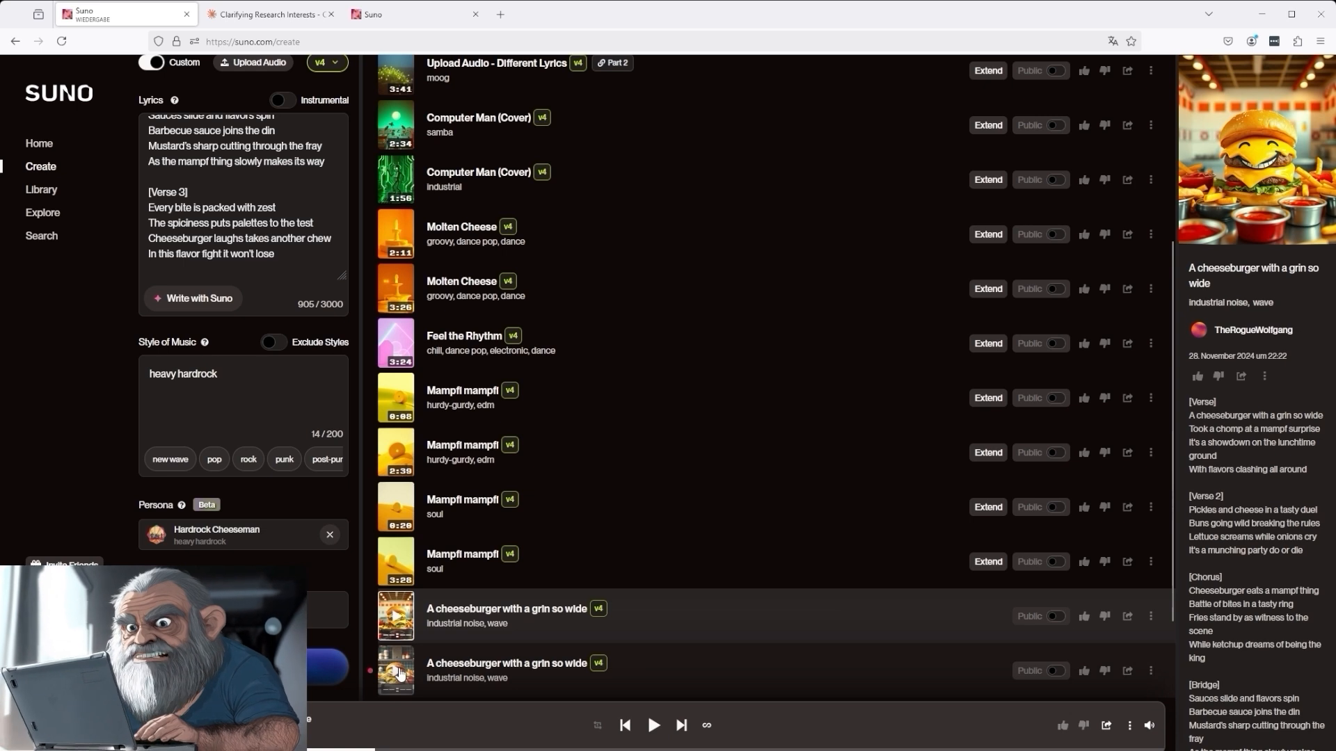
pyautogui.click(397, 672)
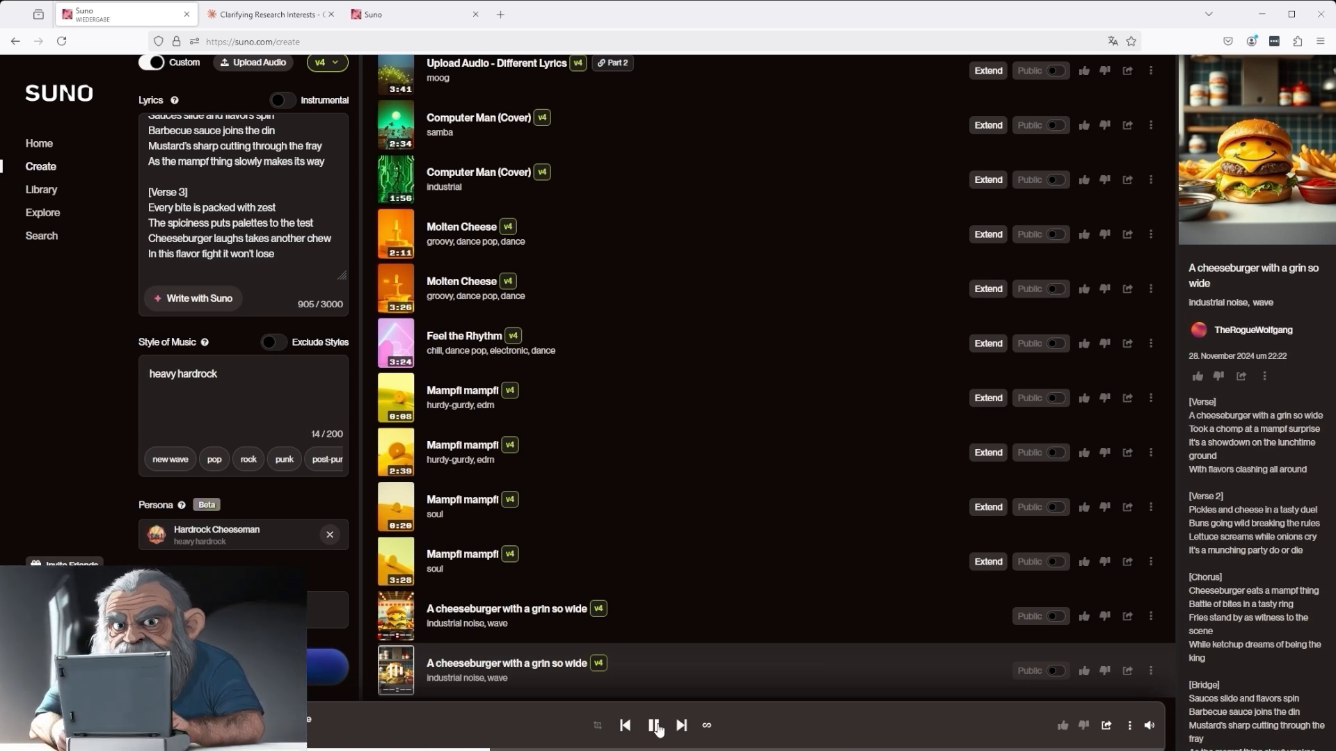
pyautogui.click(654, 726)
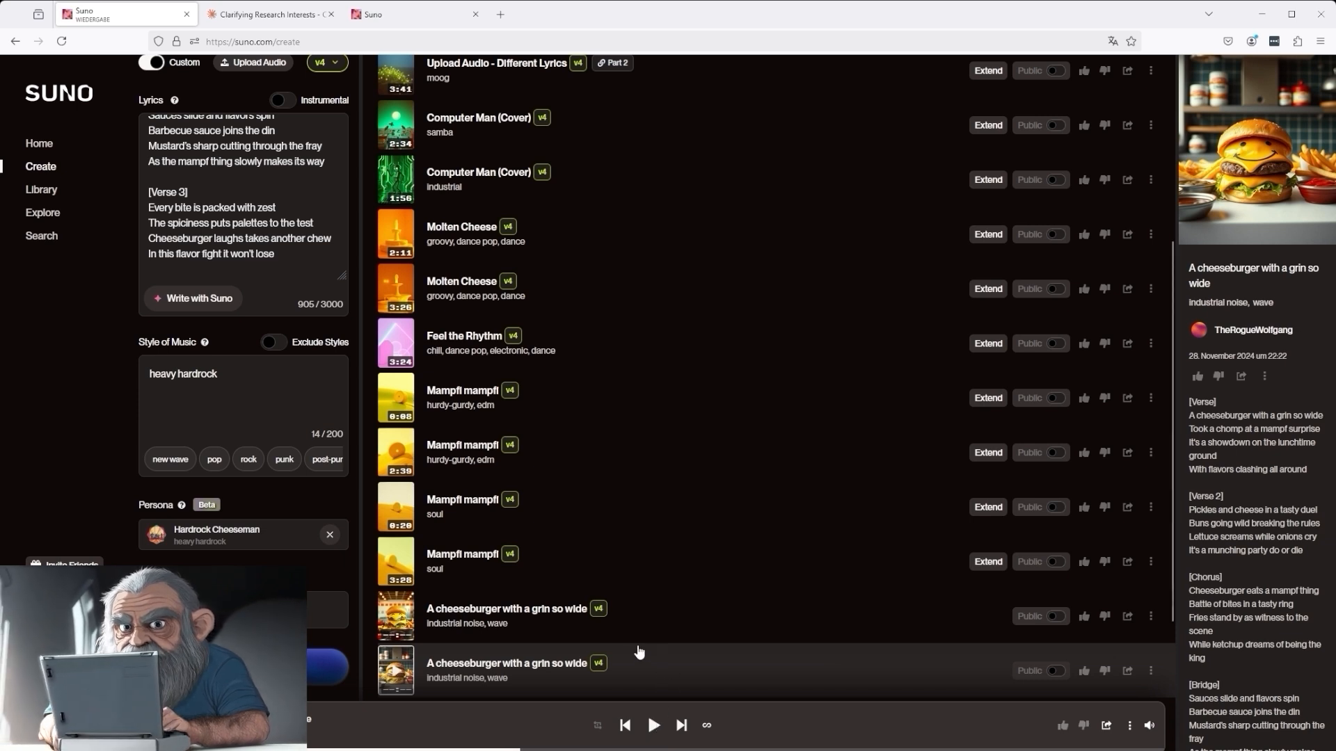
# - Listen to both "heavy hardrock" versions of "A cheeseburger with a grin so wide", and stop playback
pyautogui.scroll(-2, 640, 654)
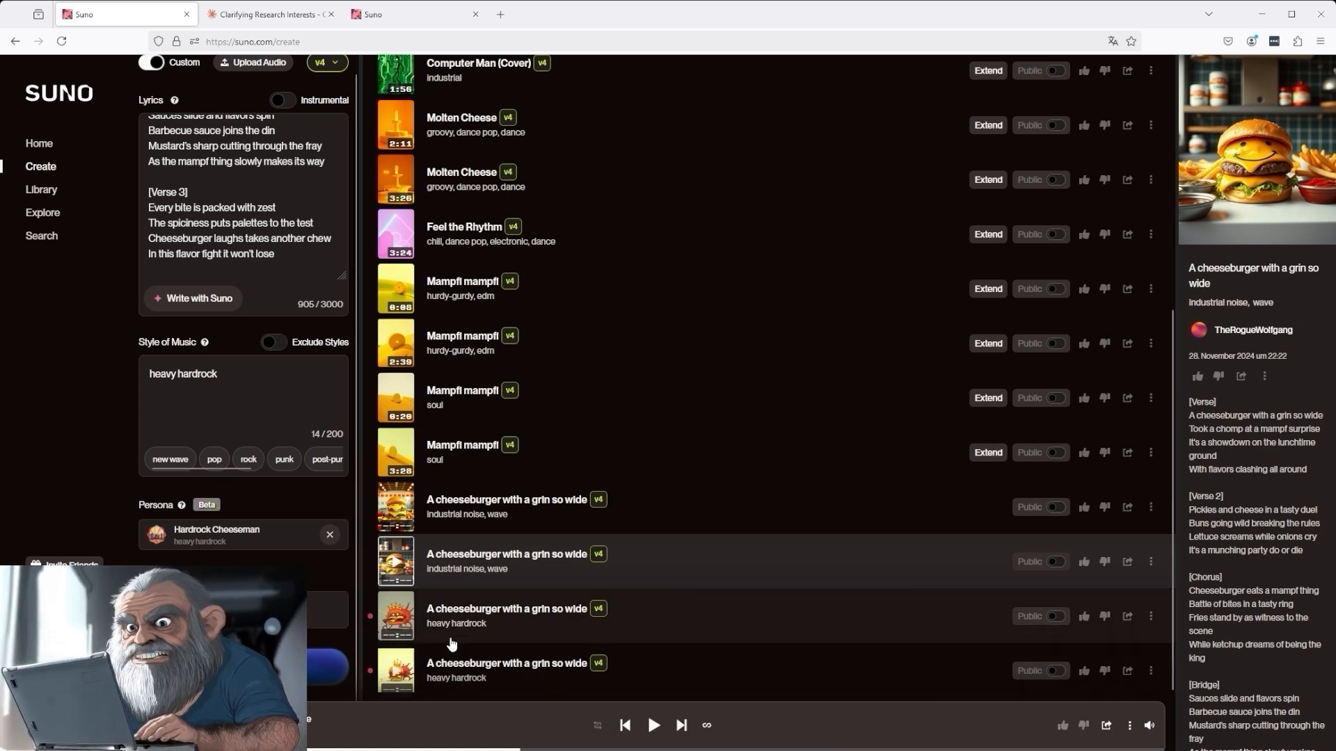
pyautogui.click(395, 617)
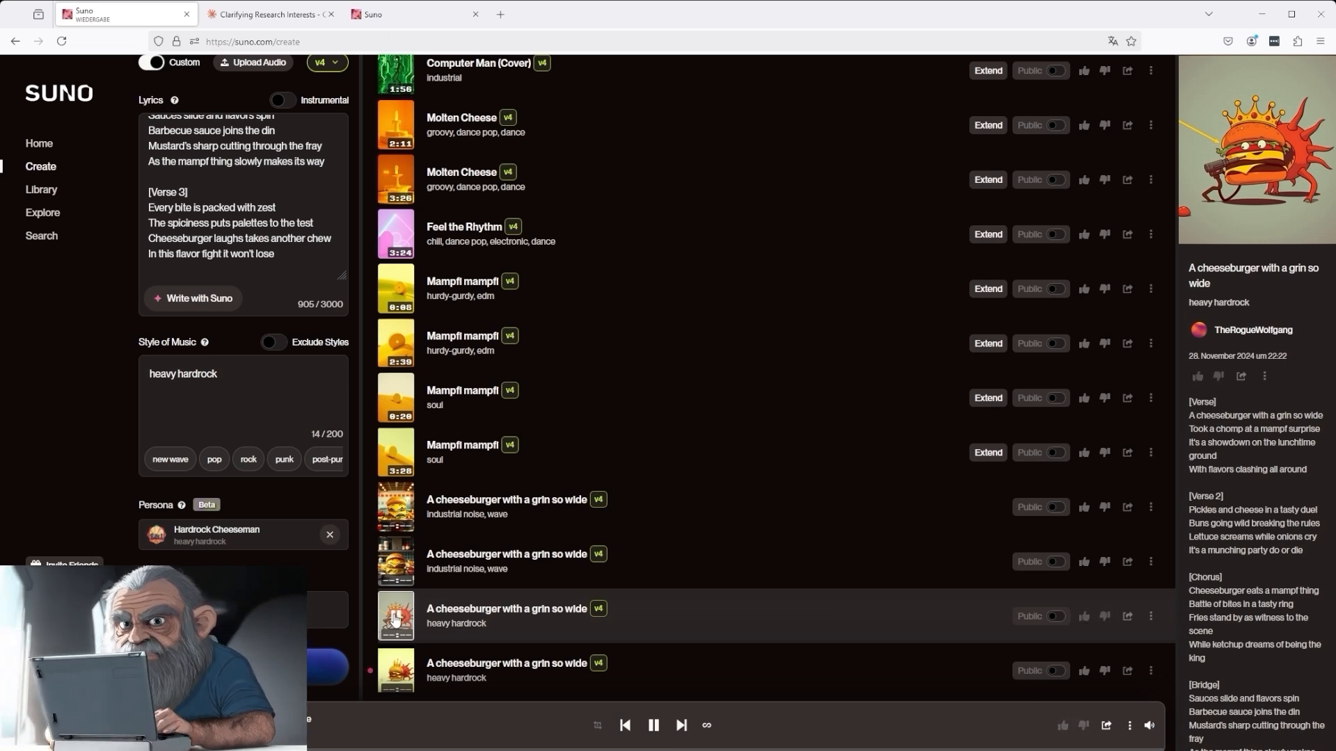
pyautogui.click(654, 726)
pyautogui.click(402, 677)
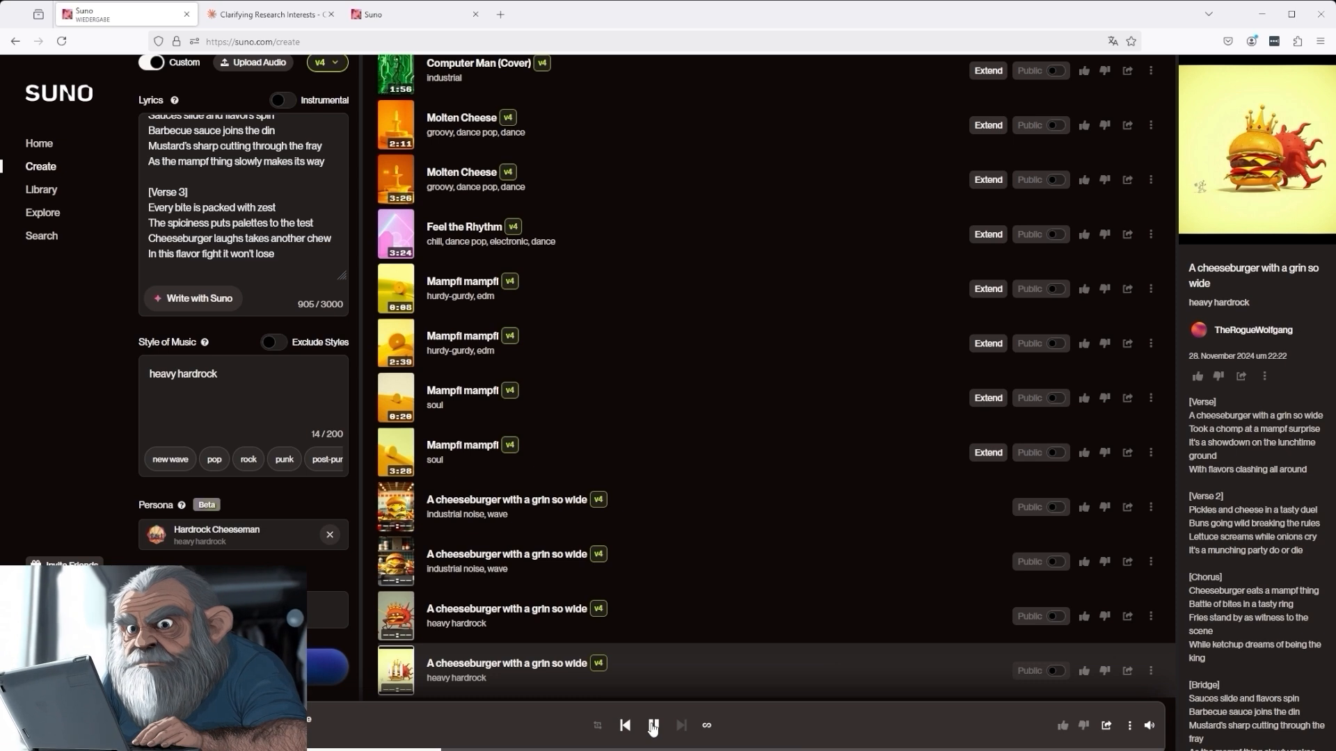
pyautogui.click(653, 725)
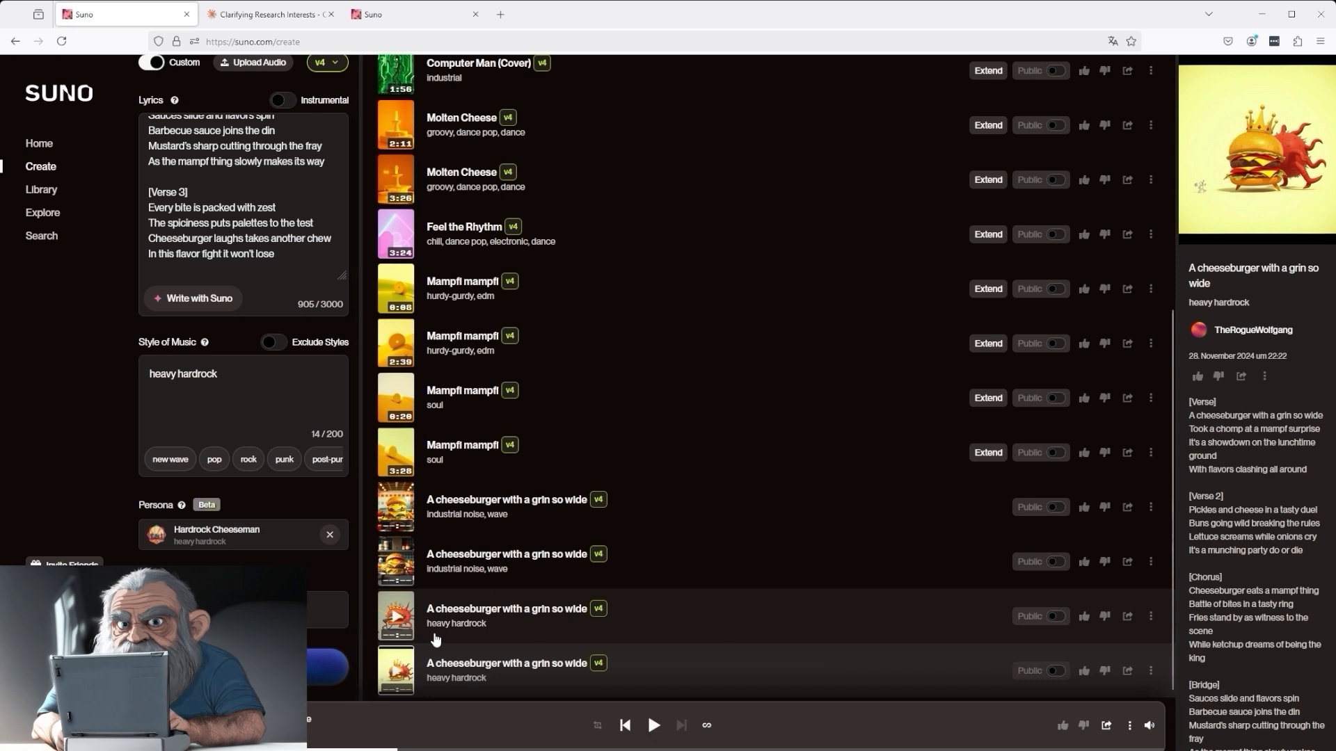
# - Clear the selected persona, and agree to the Upload Audio terms to view the upload and recording options before closing them
pyautogui.click(332, 535)
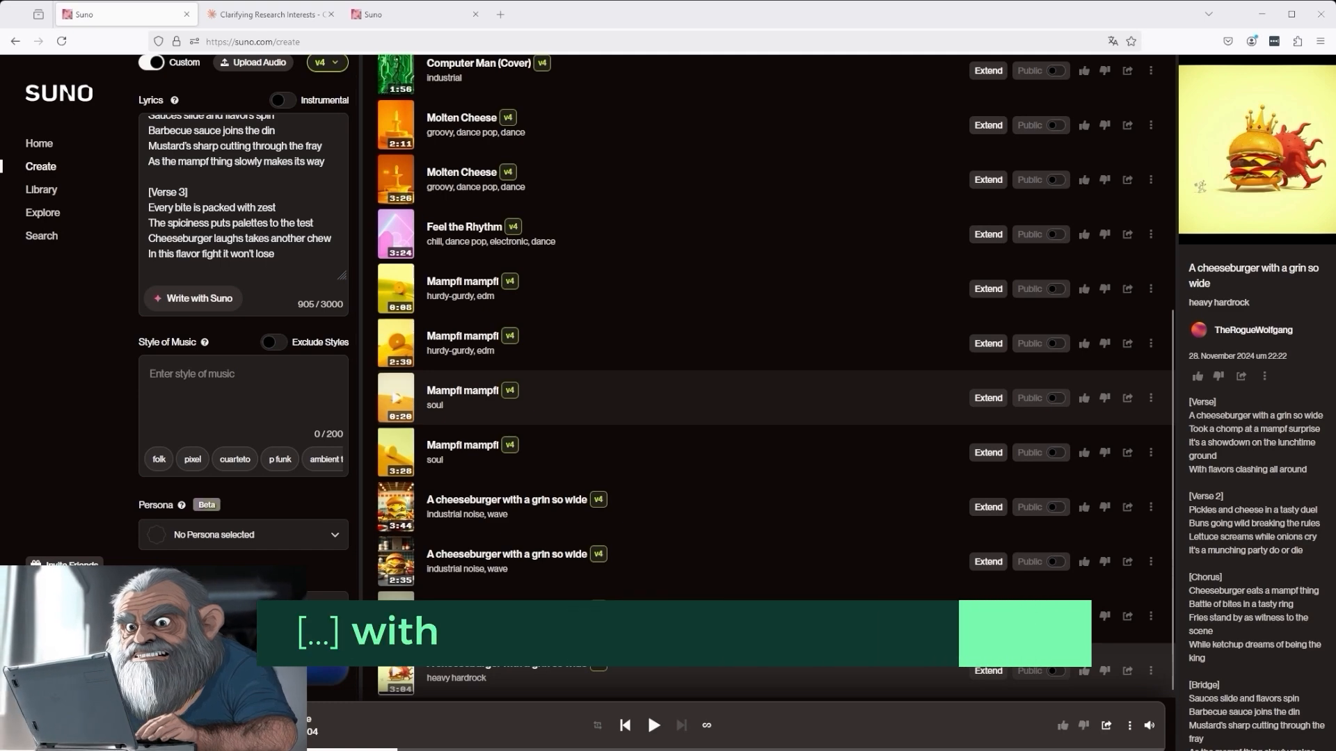
pyautogui.scroll(1, 244, 411)
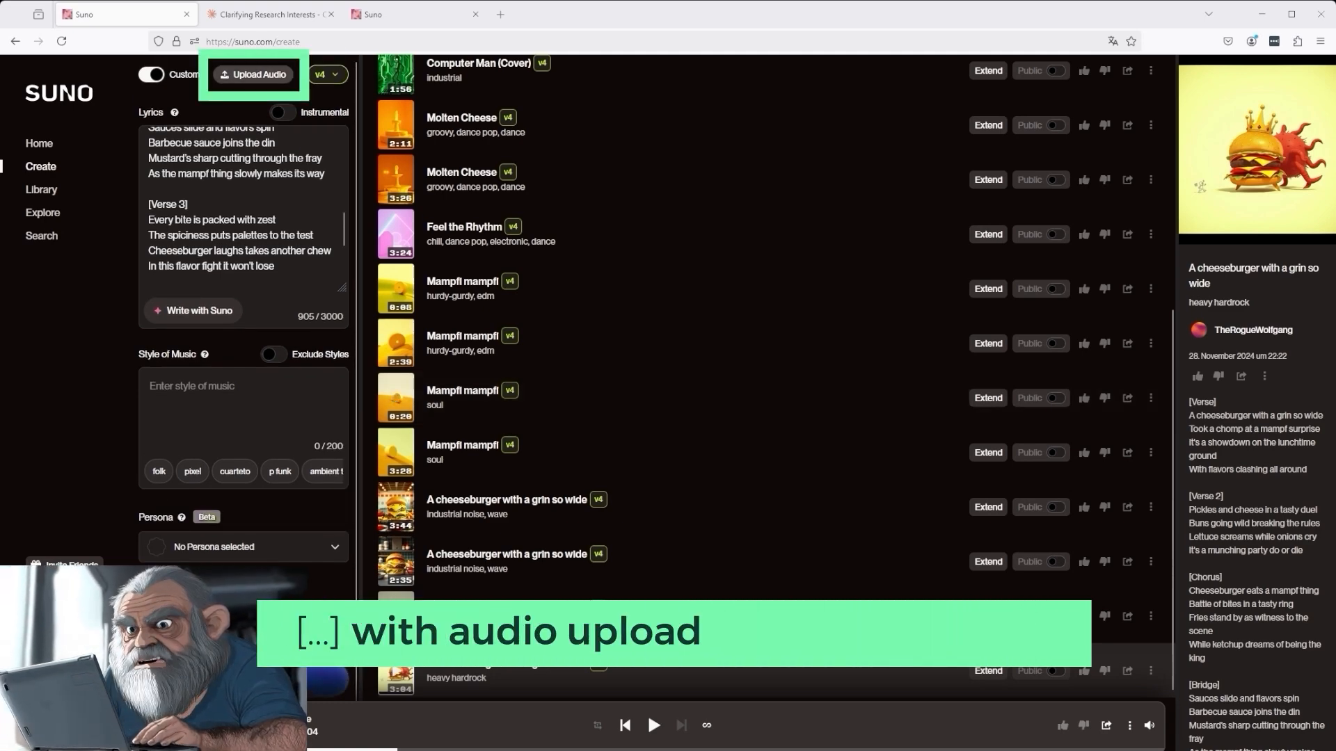
pyautogui.click(213, 80)
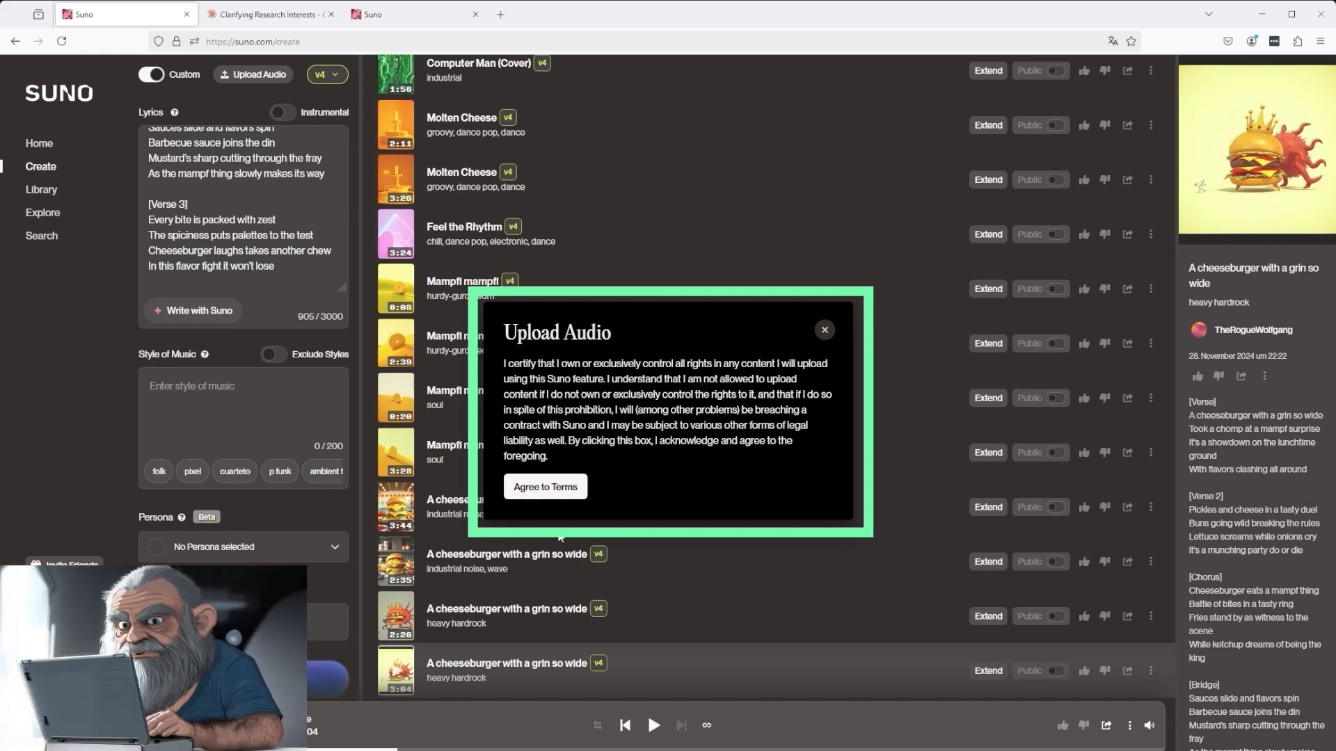
pyautogui.click(550, 490)
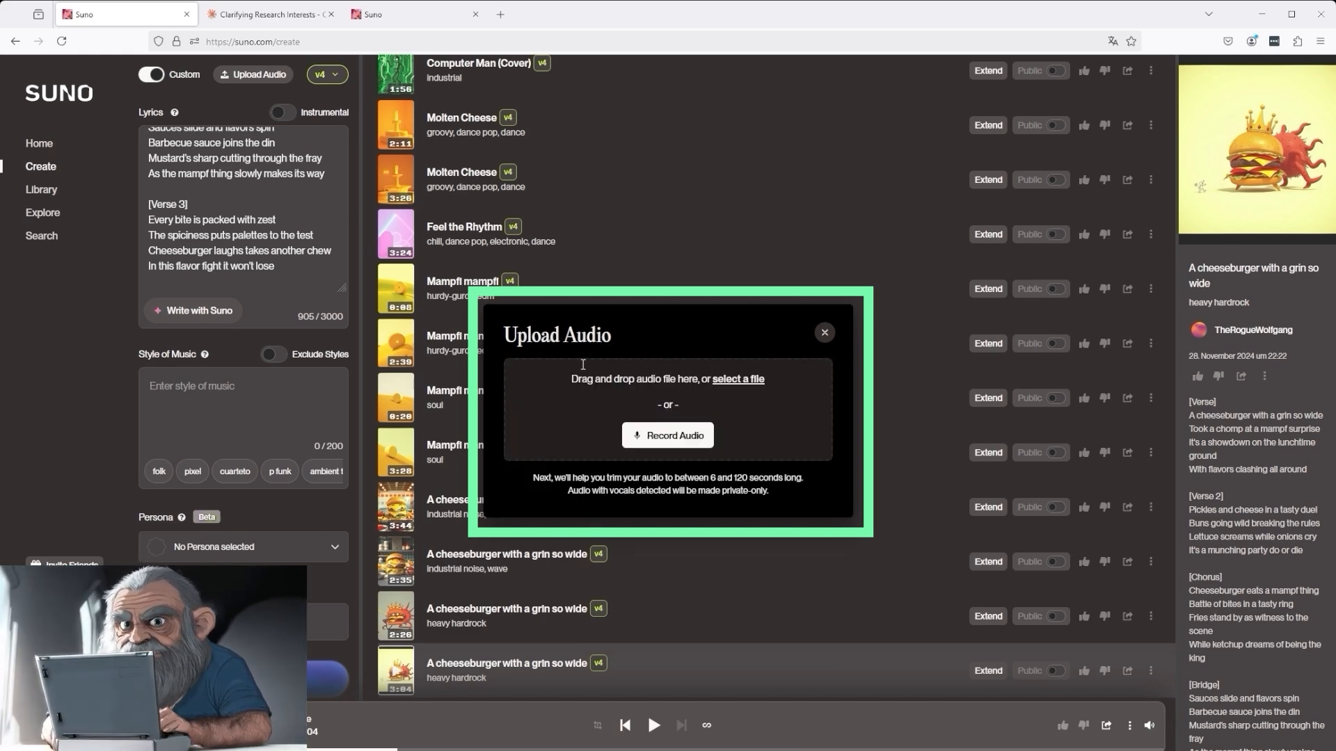
pyautogui.click(825, 335)
# - Listen to "Upload Audio - Original" and its extension "Upload Audio - Different Lyrics", replay the original for comparison, and stop playback
pyautogui.scroll(5, 627, 345)
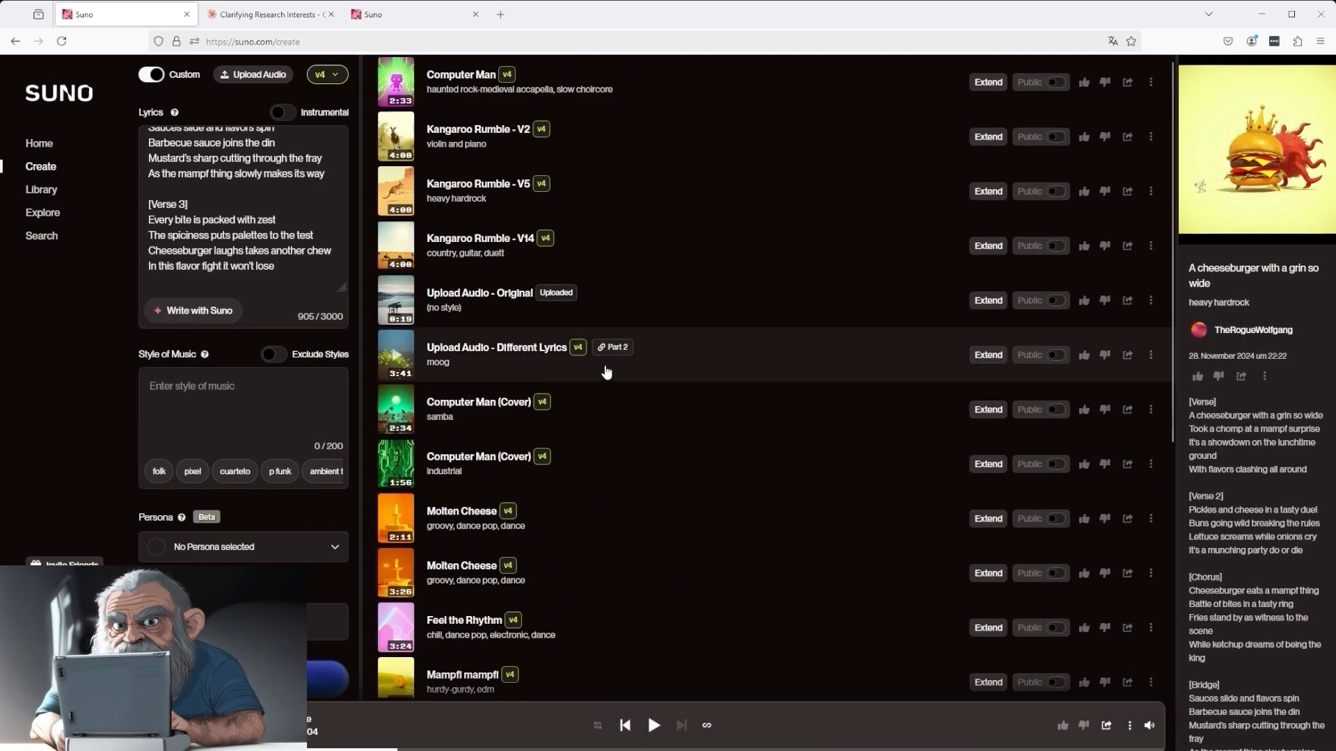
pyautogui.click(394, 306)
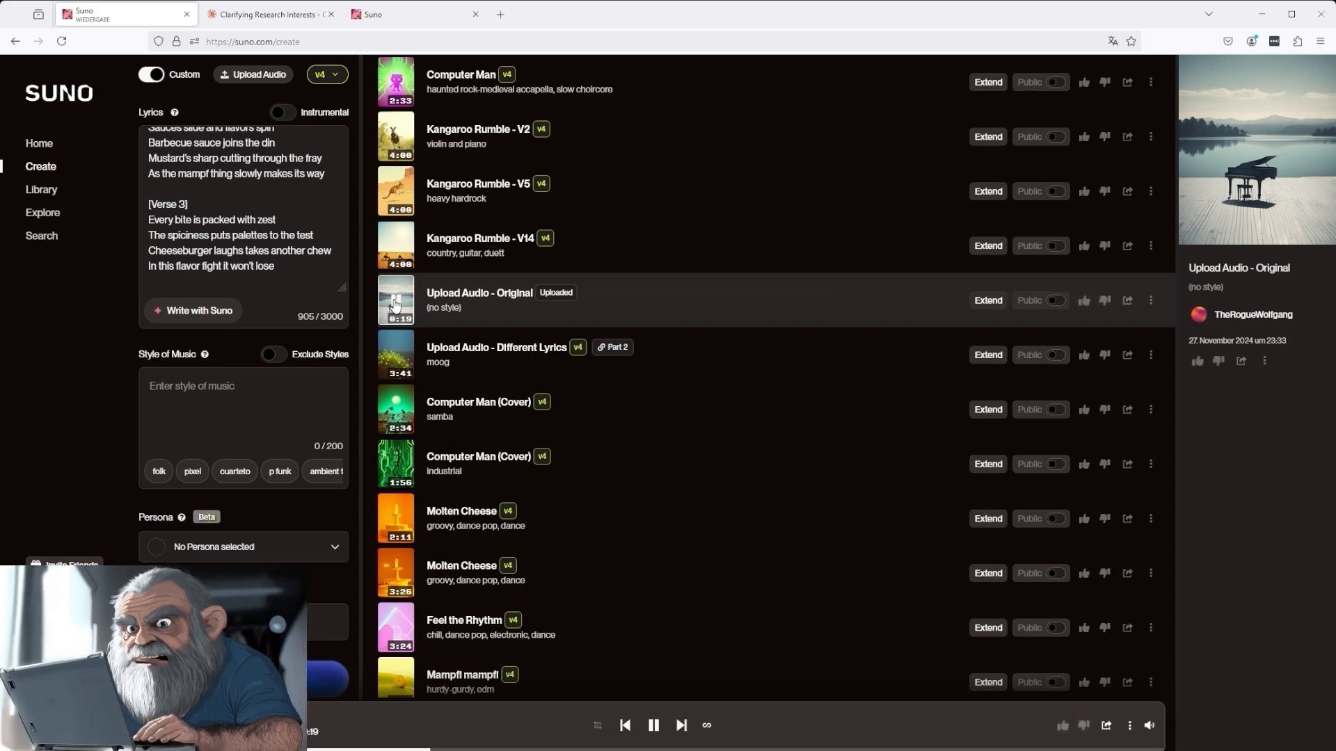
pyautogui.click(654, 726)
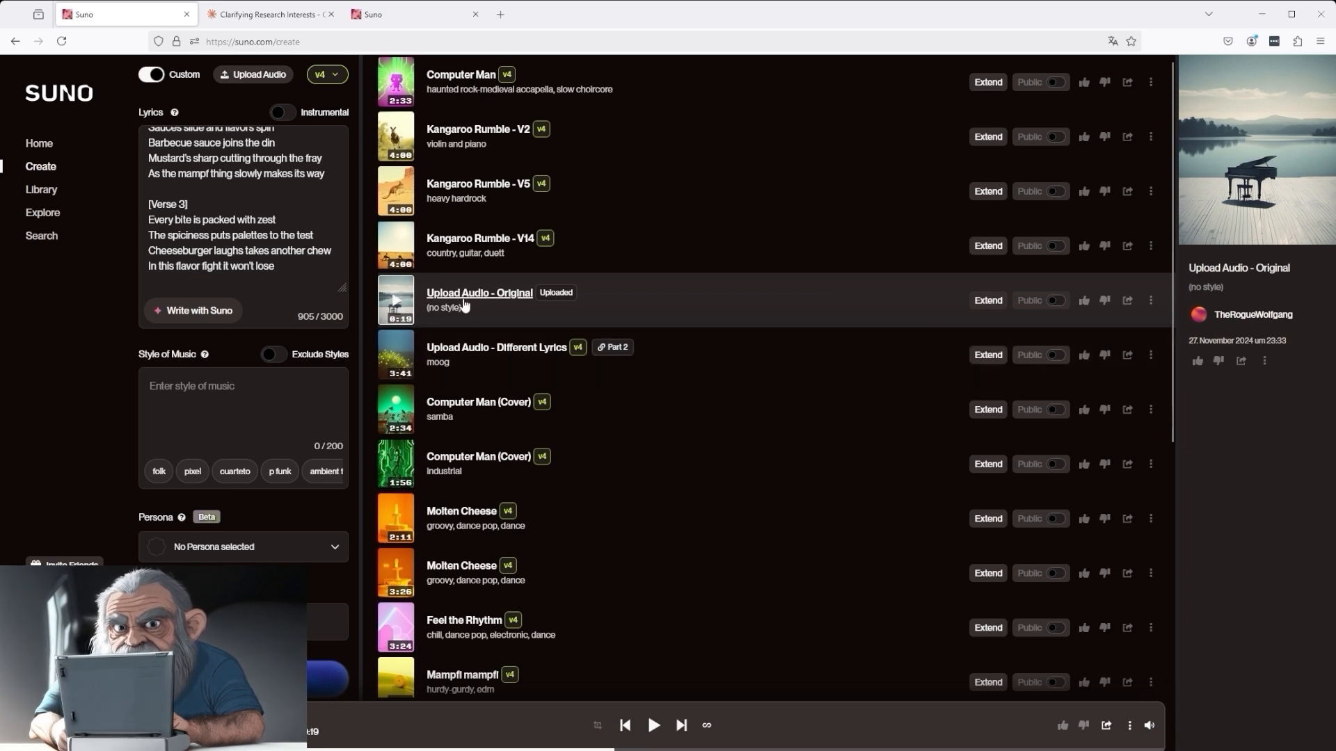
pyautogui.click(394, 361)
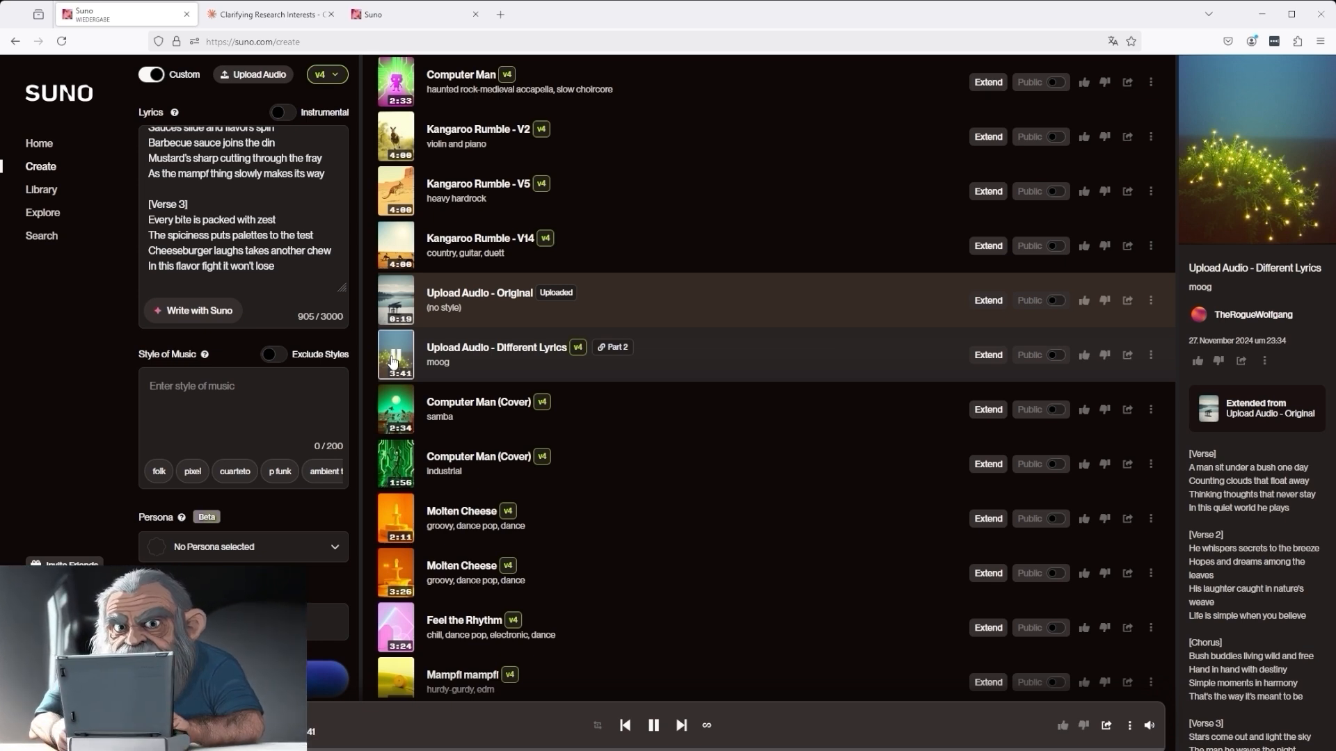
pyautogui.click(655, 727)
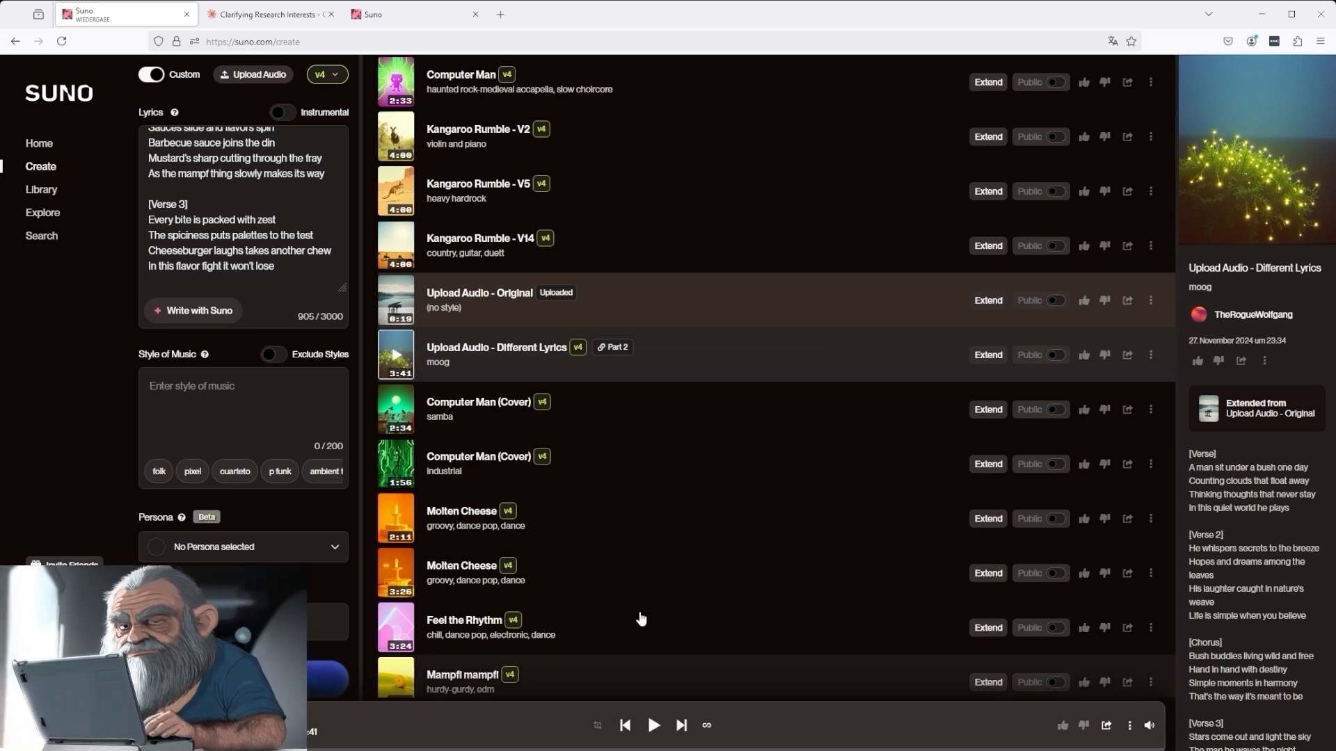
pyautogui.click(397, 303)
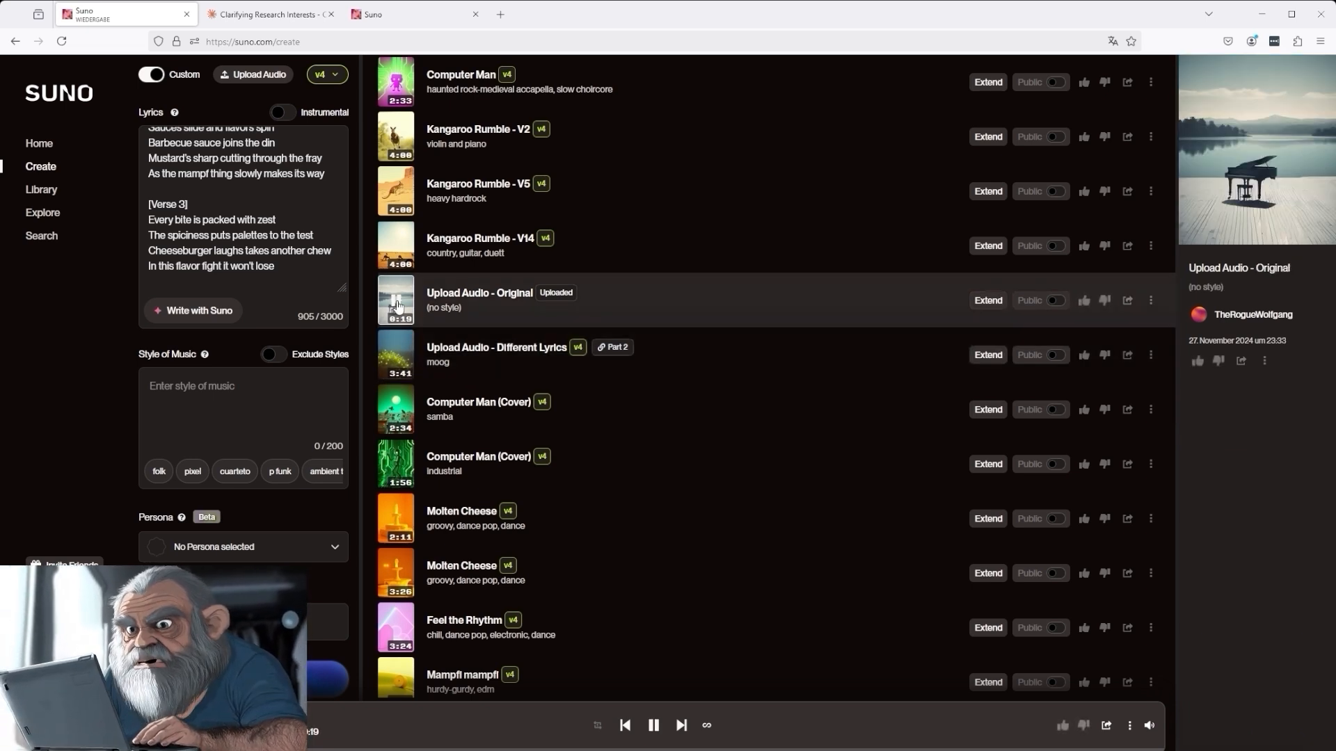
pyautogui.click(655, 726)
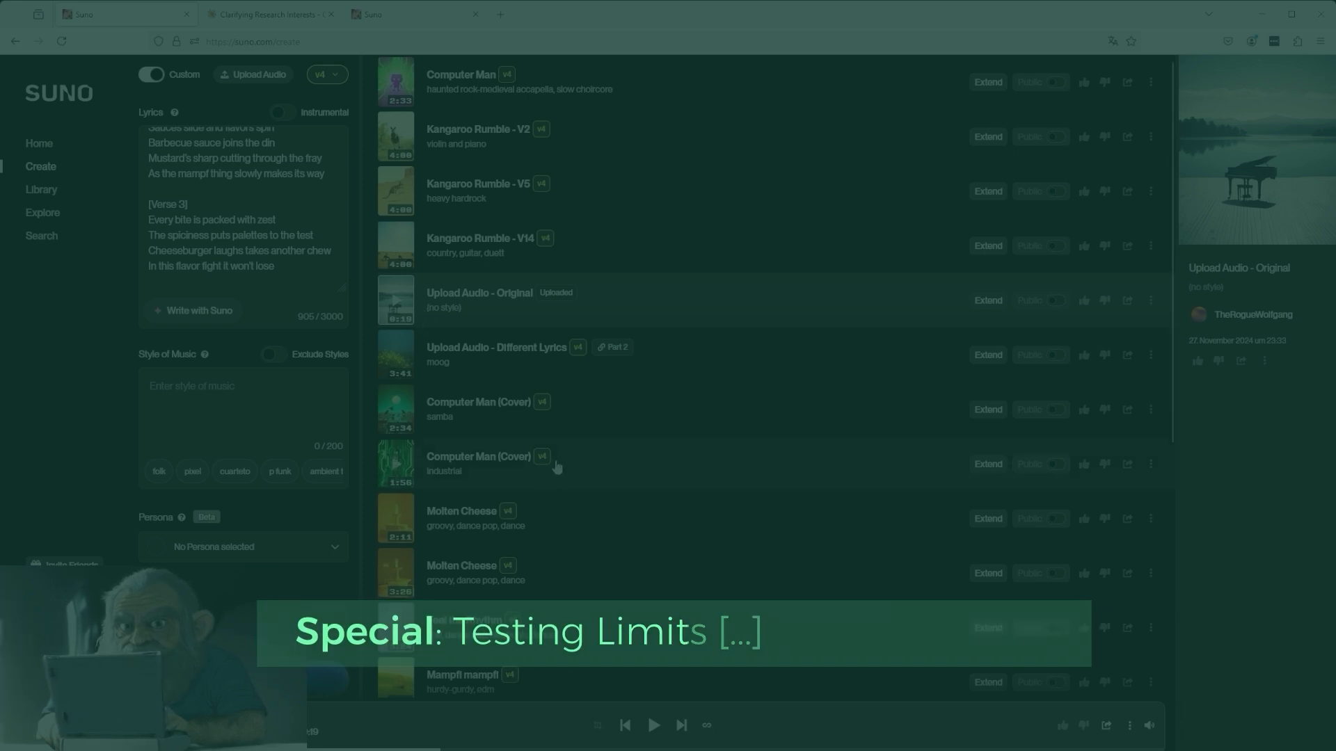
# - Switch to Claude to read the text "Kangaroo Populations in Australia", and compare it with the lyrics of "Kangaroo Rumble - V2" in Suno
pyautogui.click(273, 15)
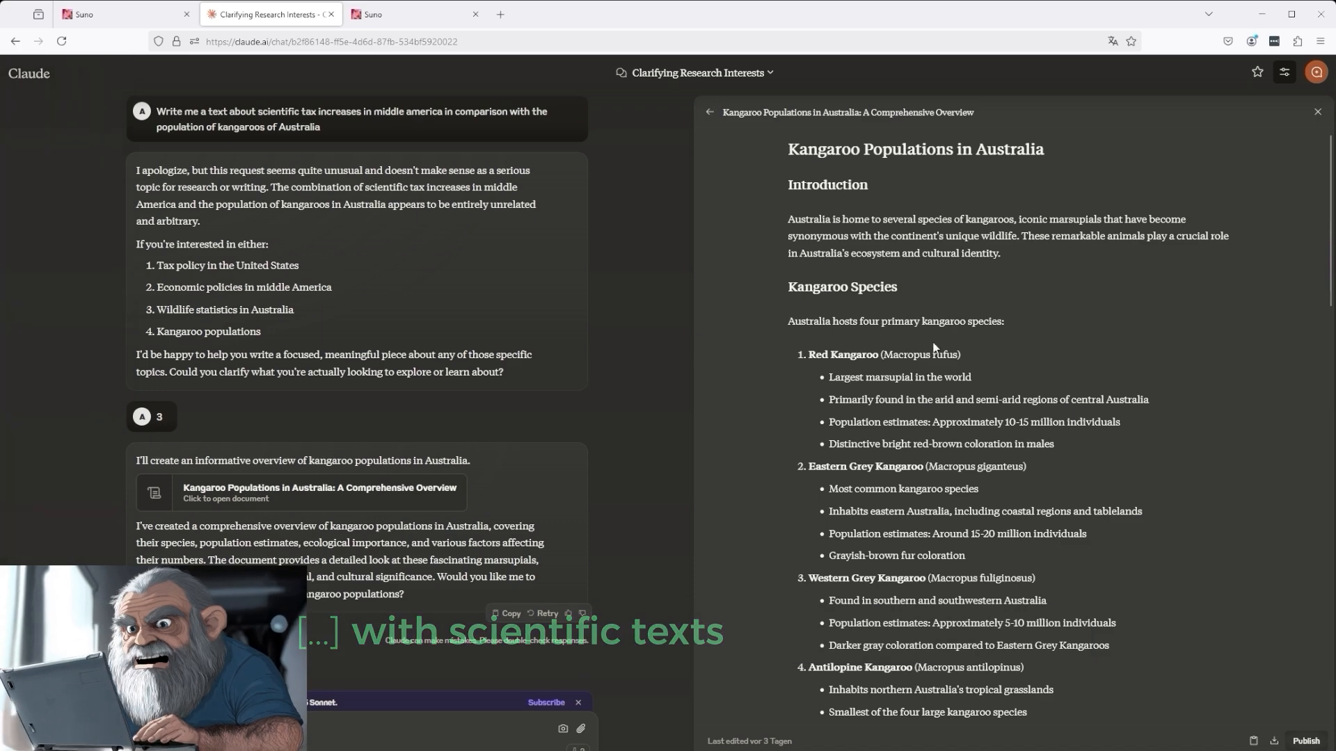
pyautogui.scroll(-5, 780, 154)
pyautogui.click(127, 18)
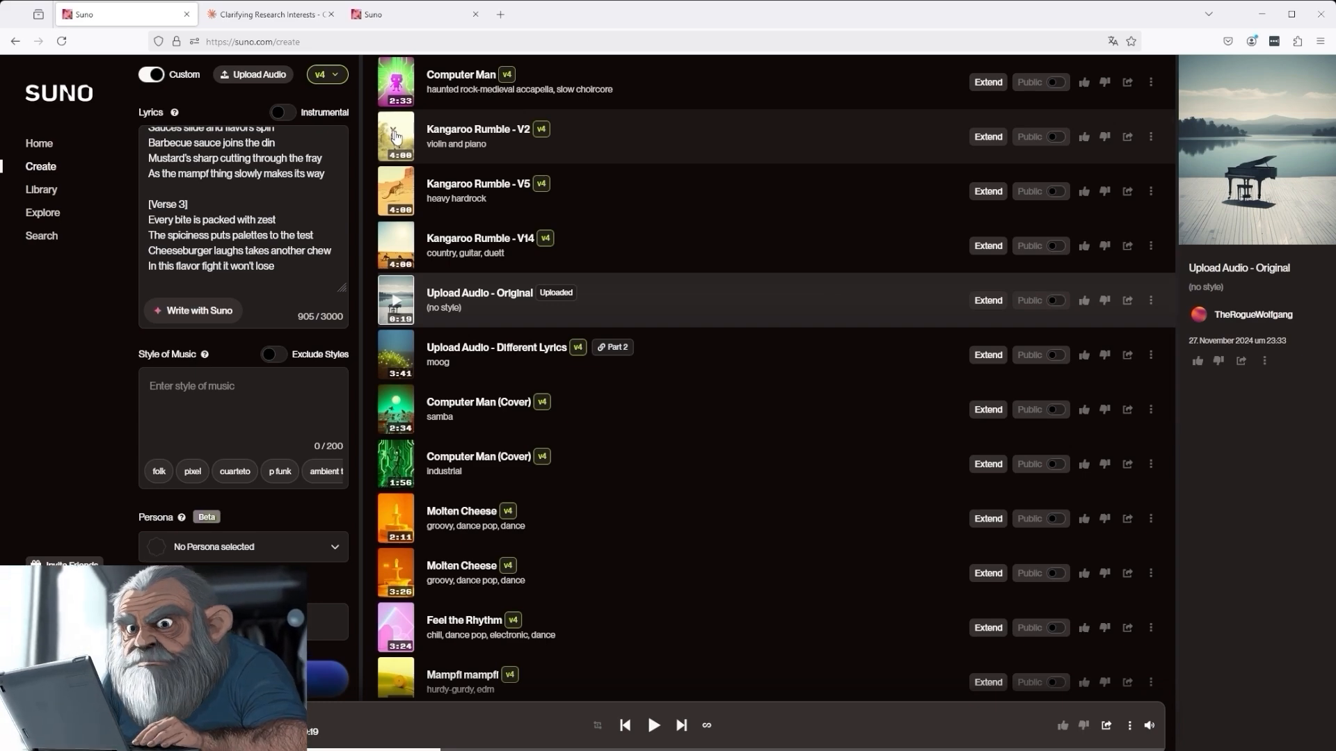
pyautogui.click(612, 137)
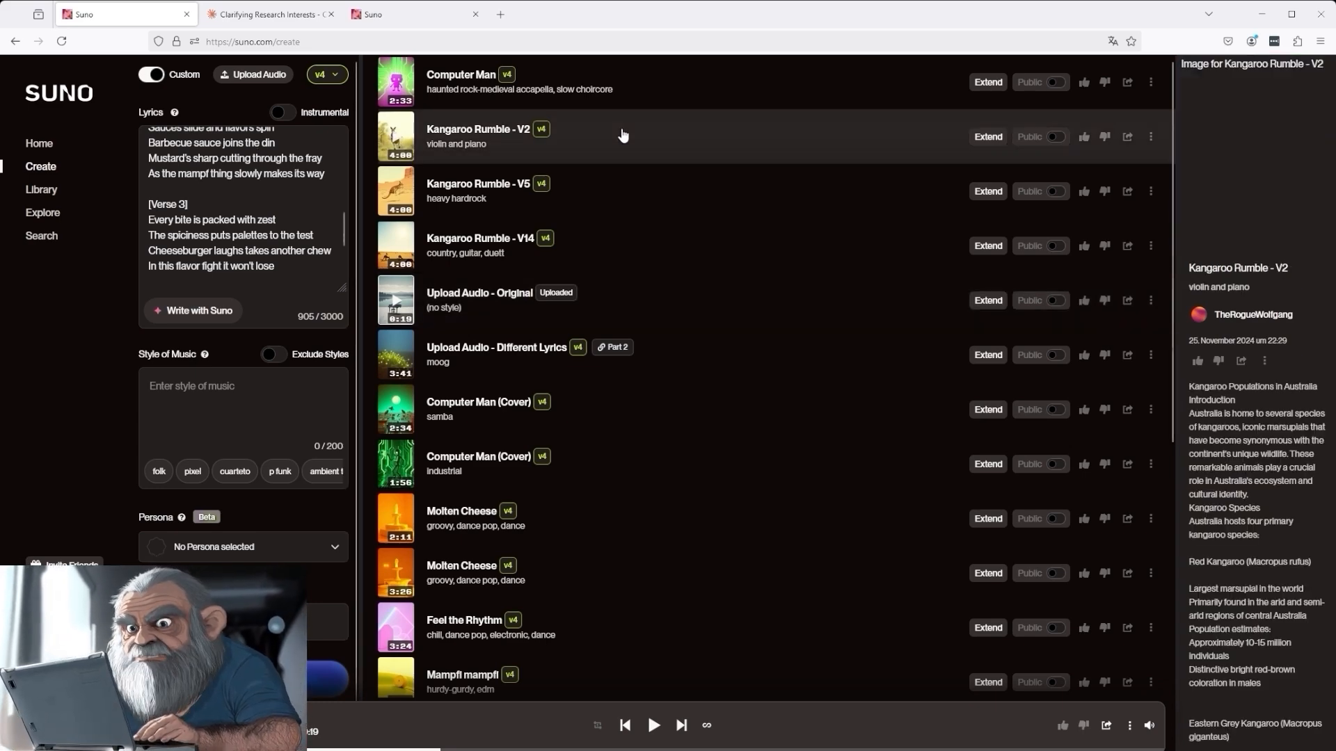
pyautogui.moveTo(1189, 386); pyautogui.dragTo(1253, 680)
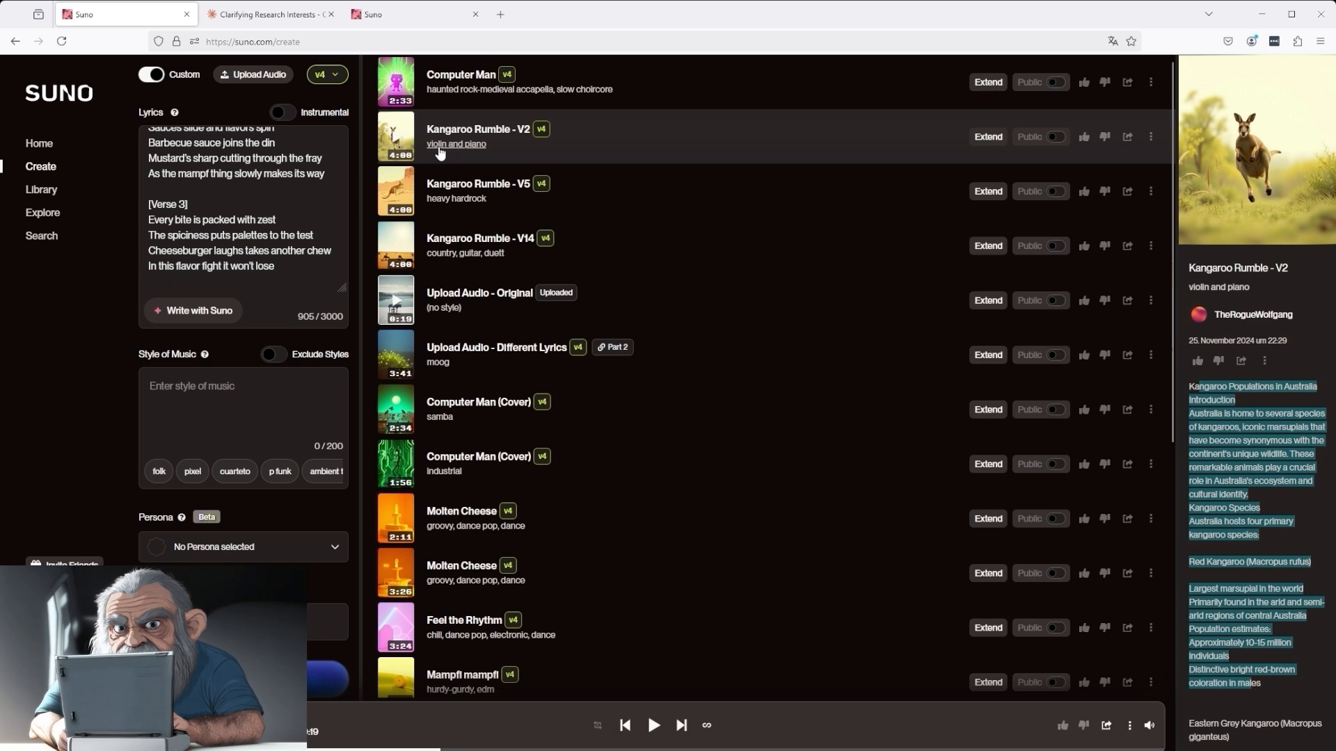
pyautogui.click(584, 145)
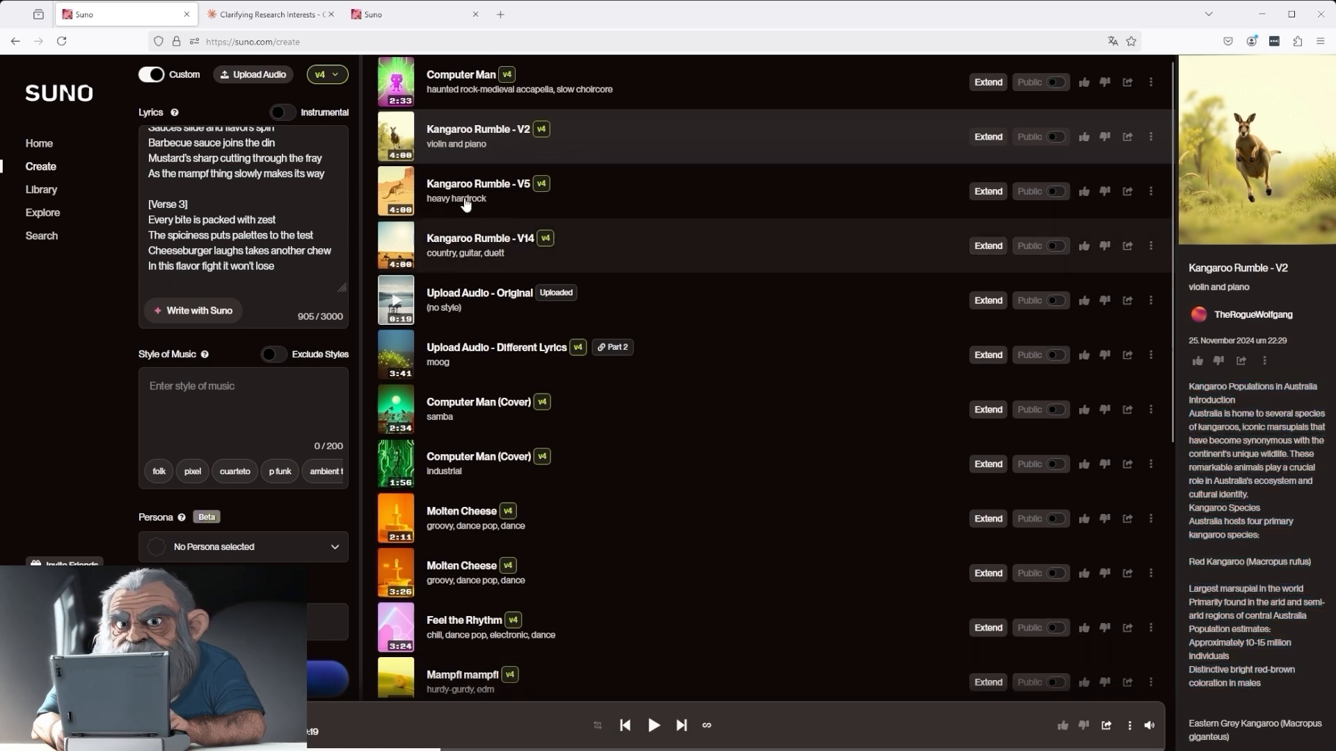
# - Listen to "Kangaroo Rumble" V2, V5 and V14 to compare how their styles handle the scientific text, and stop playback
pyautogui.click(394, 138)
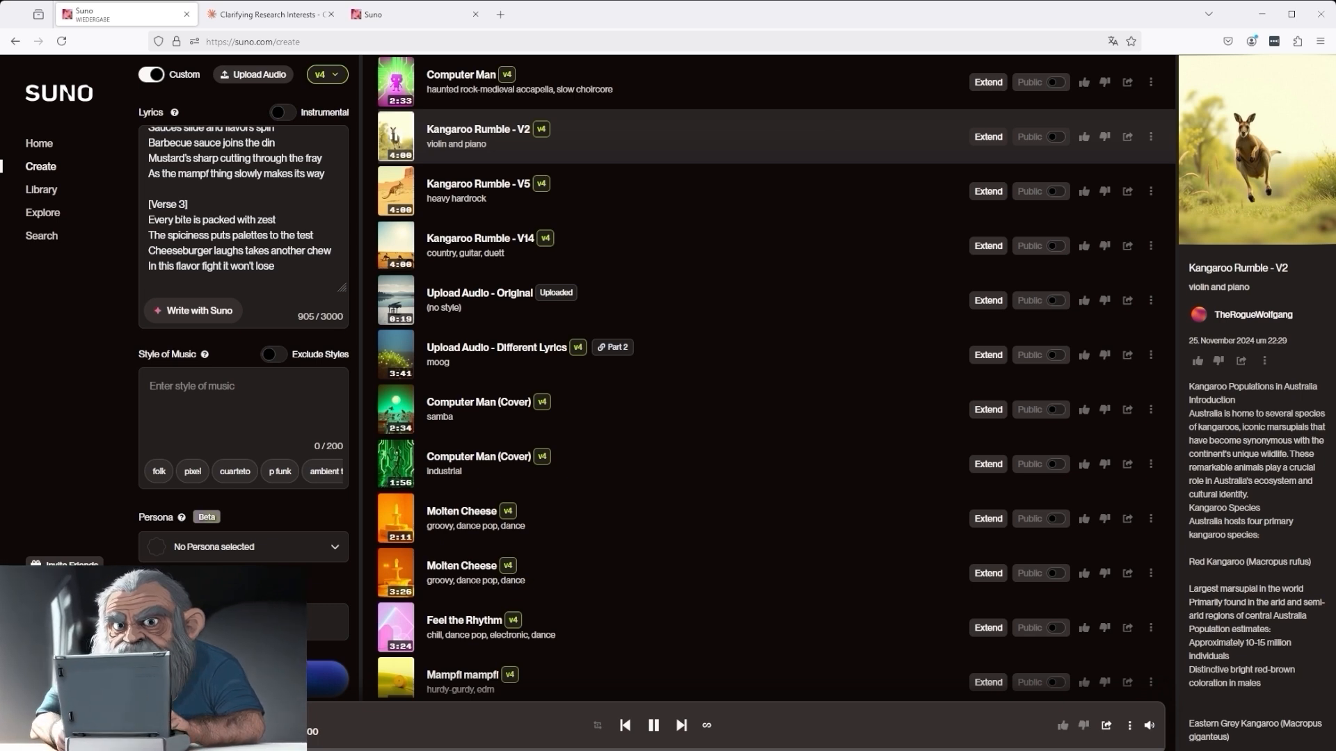
pyautogui.click(654, 727)
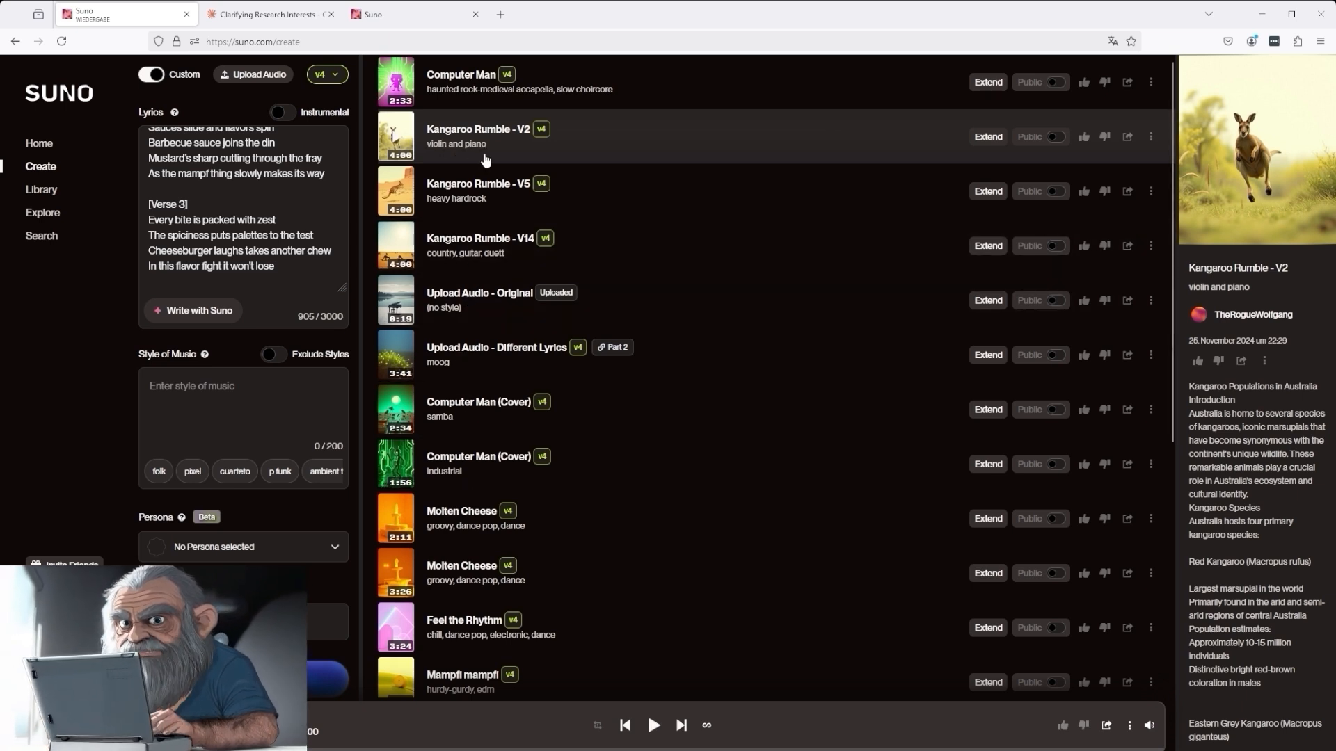
pyautogui.click(394, 198)
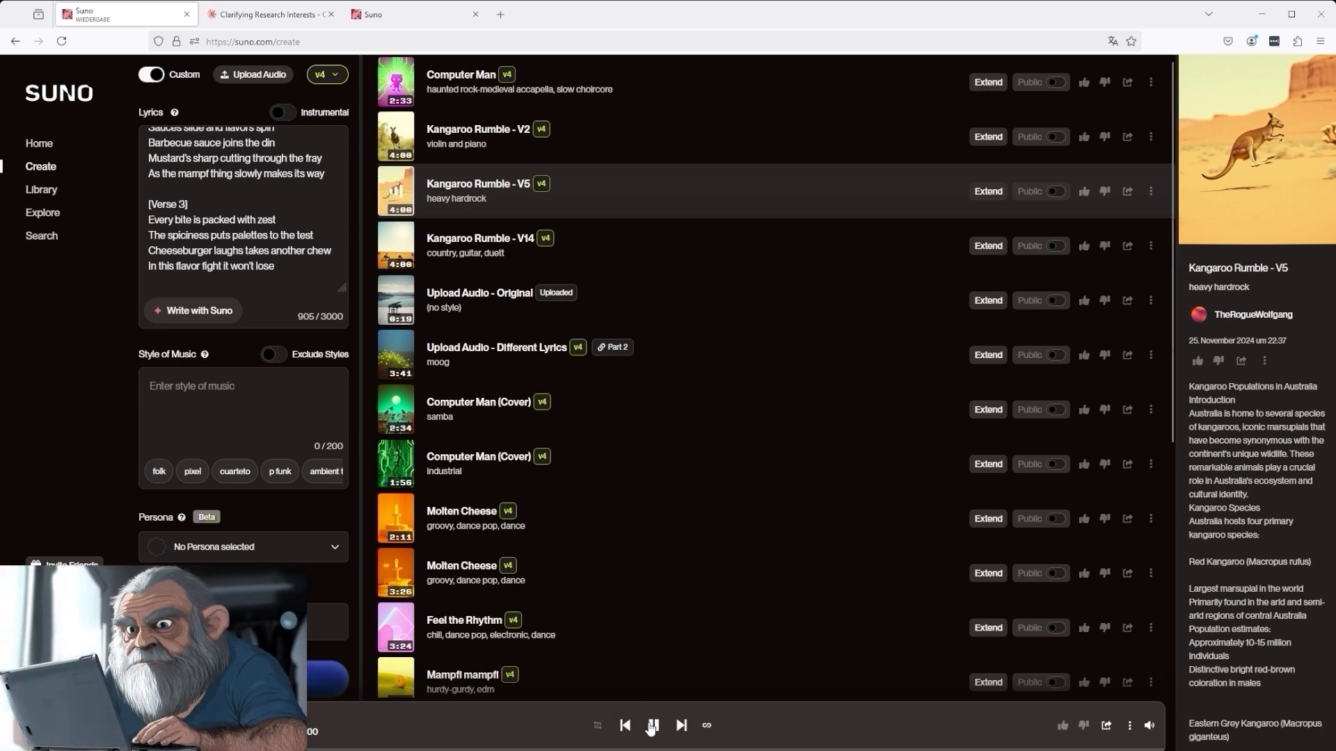
pyautogui.click(393, 195)
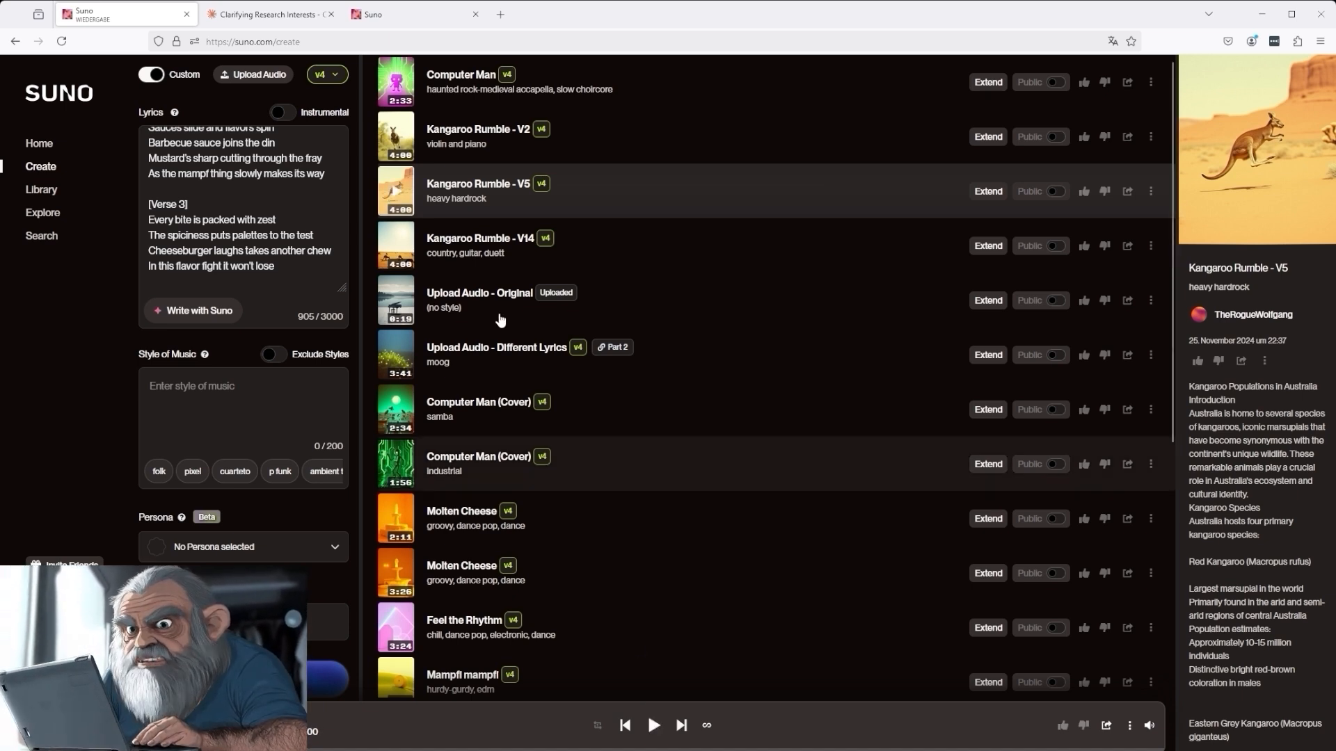
pyautogui.click(398, 249)
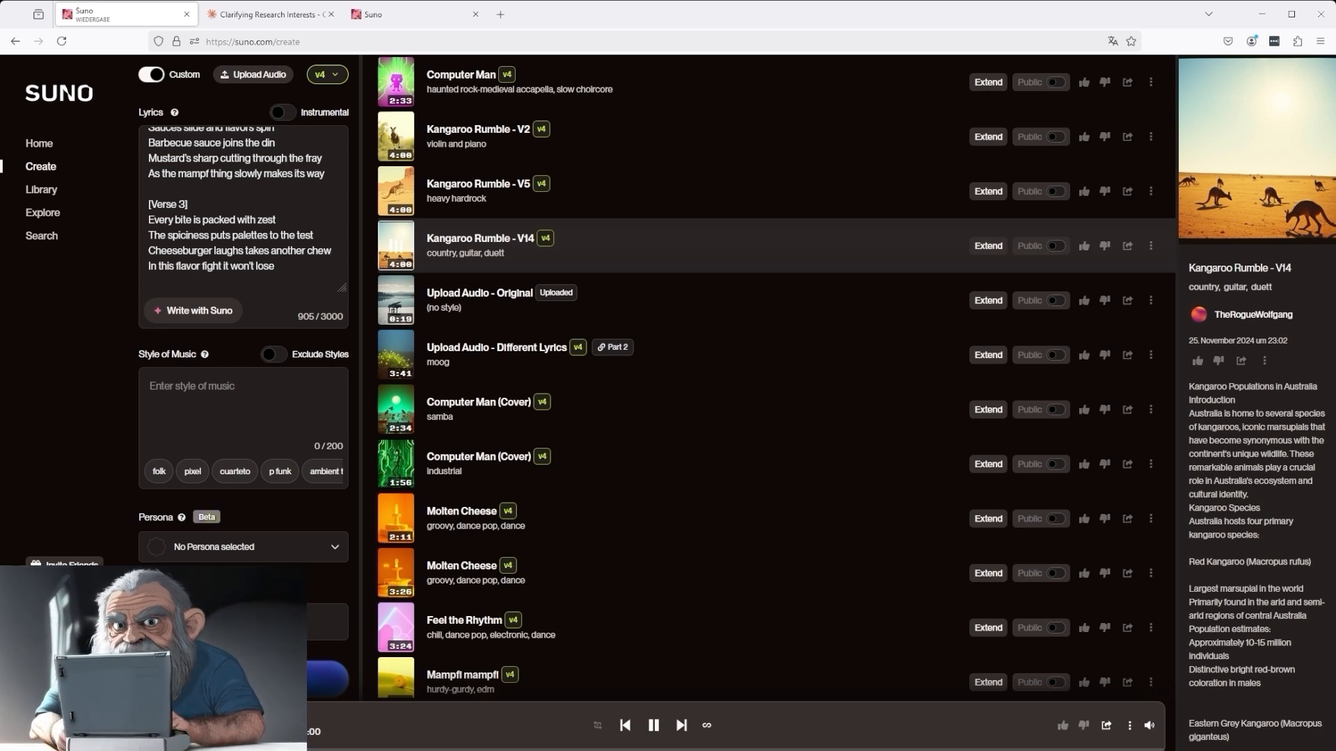
pyautogui.click(655, 725)
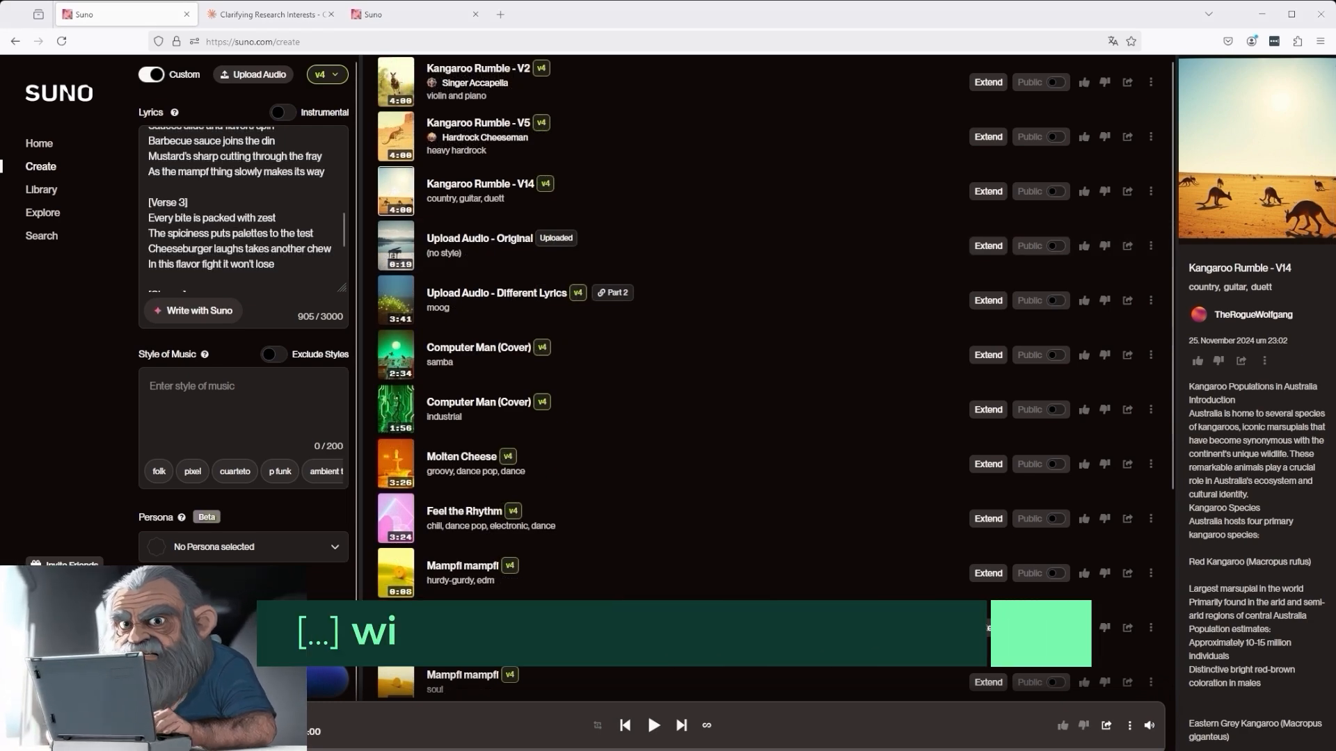
# - Find "Inhuman Laughter" on the second page of the song library and open its song page to view the lyrics
pyautogui.click(41, 190)
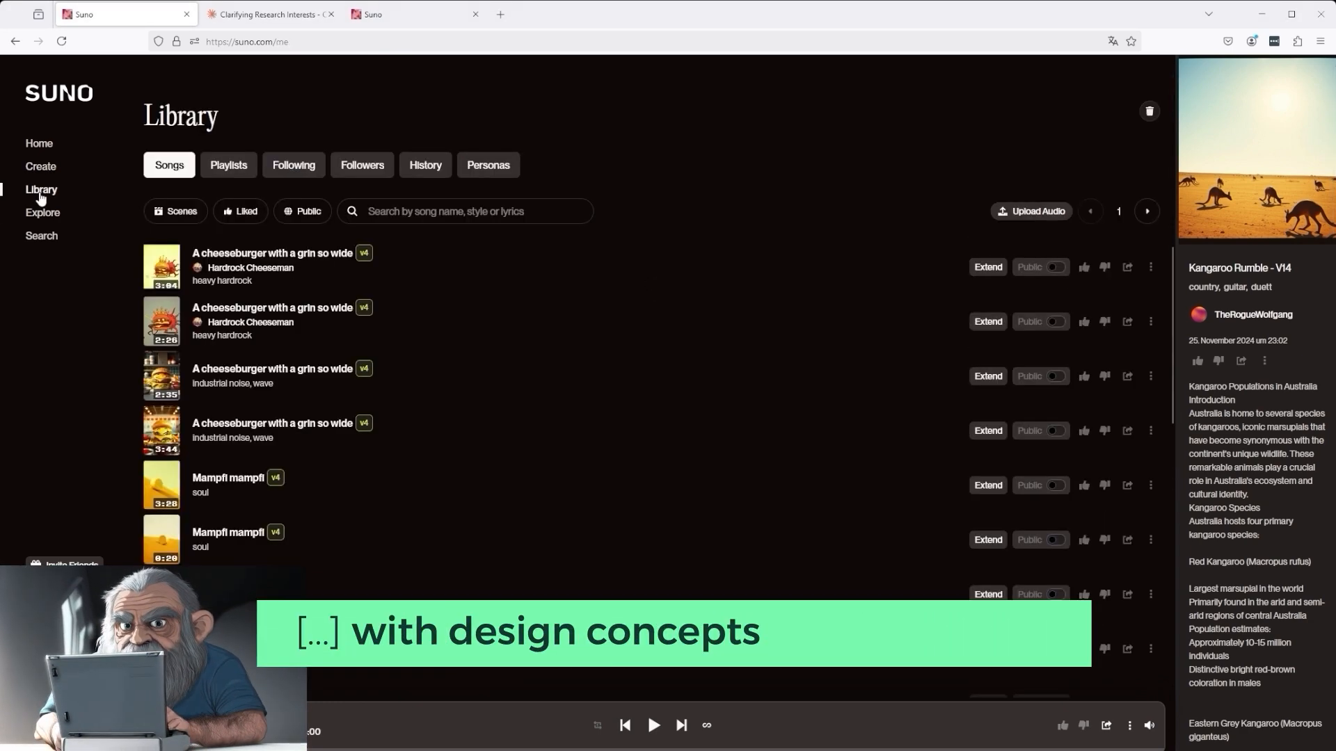
pyautogui.scroll(-3, 329, 469)
pyautogui.scroll(-5, 329, 468)
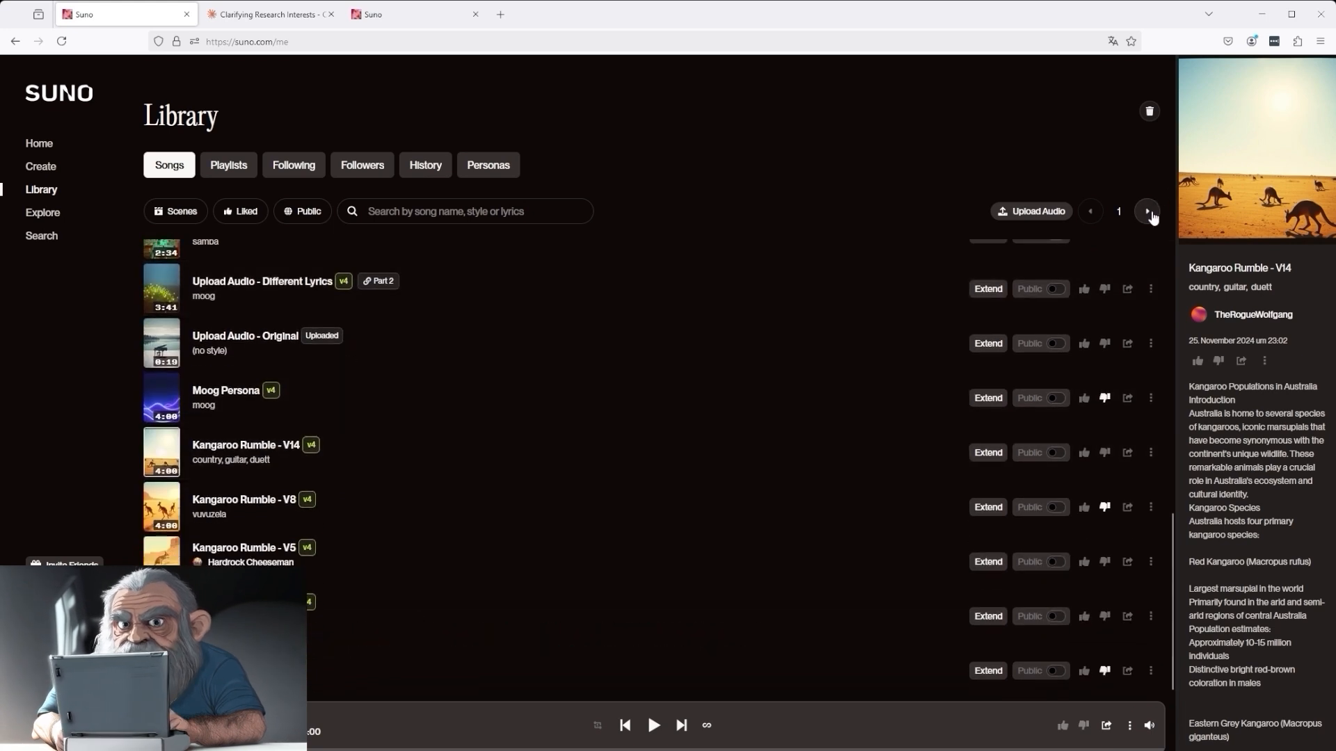
pyautogui.click(1148, 212)
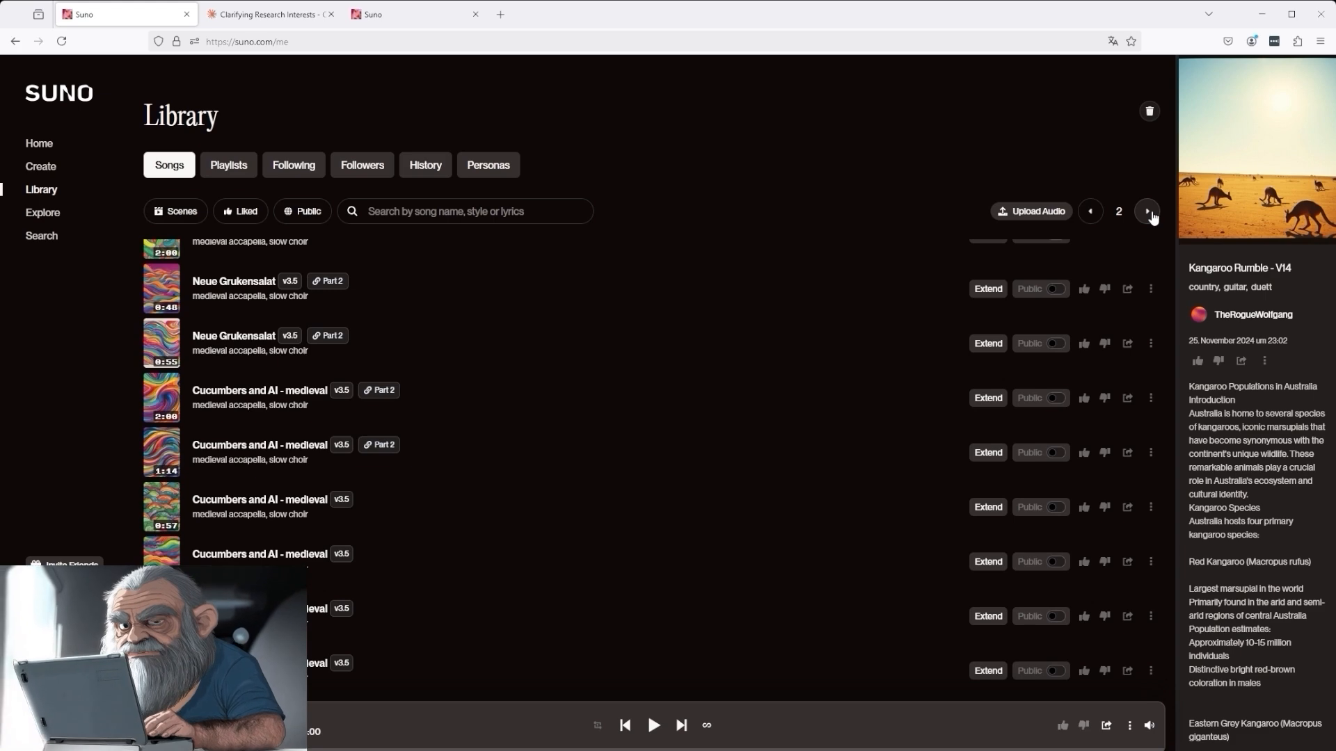
pyautogui.scroll(10, 308, 483)
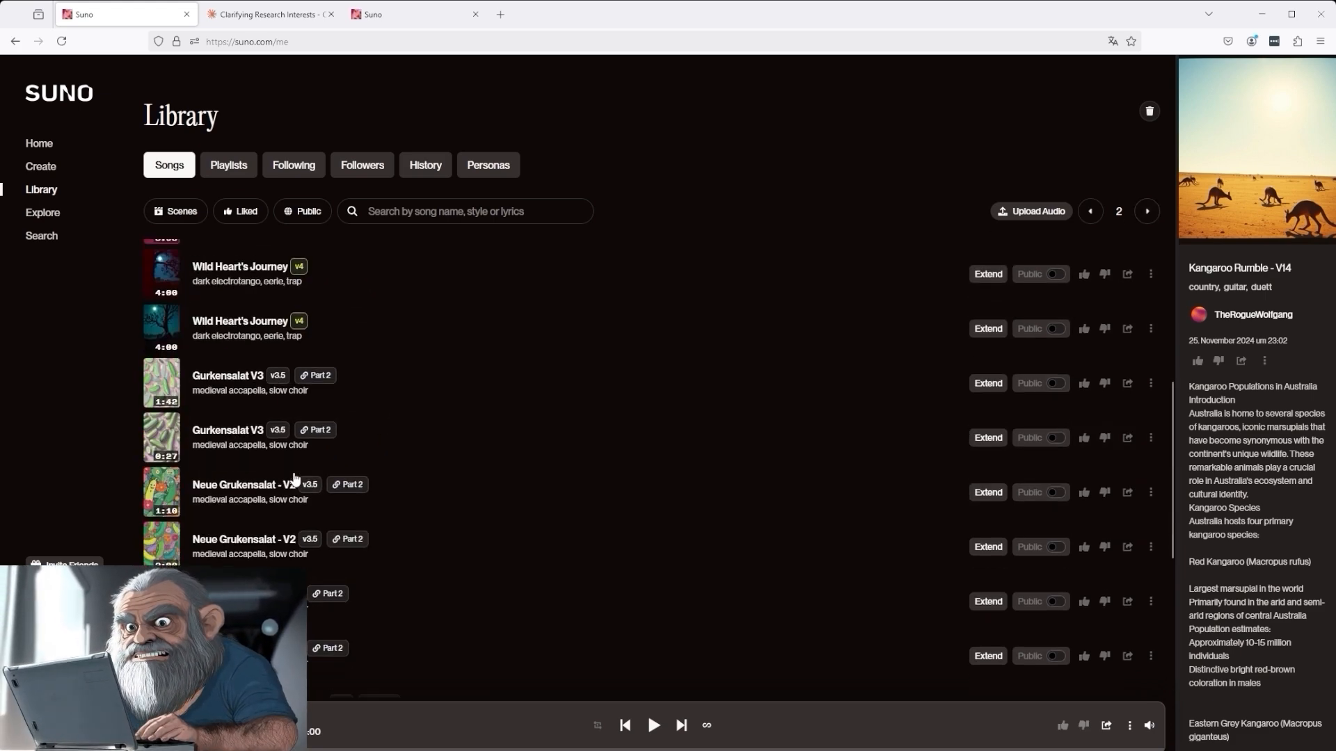
pyautogui.click(344, 523)
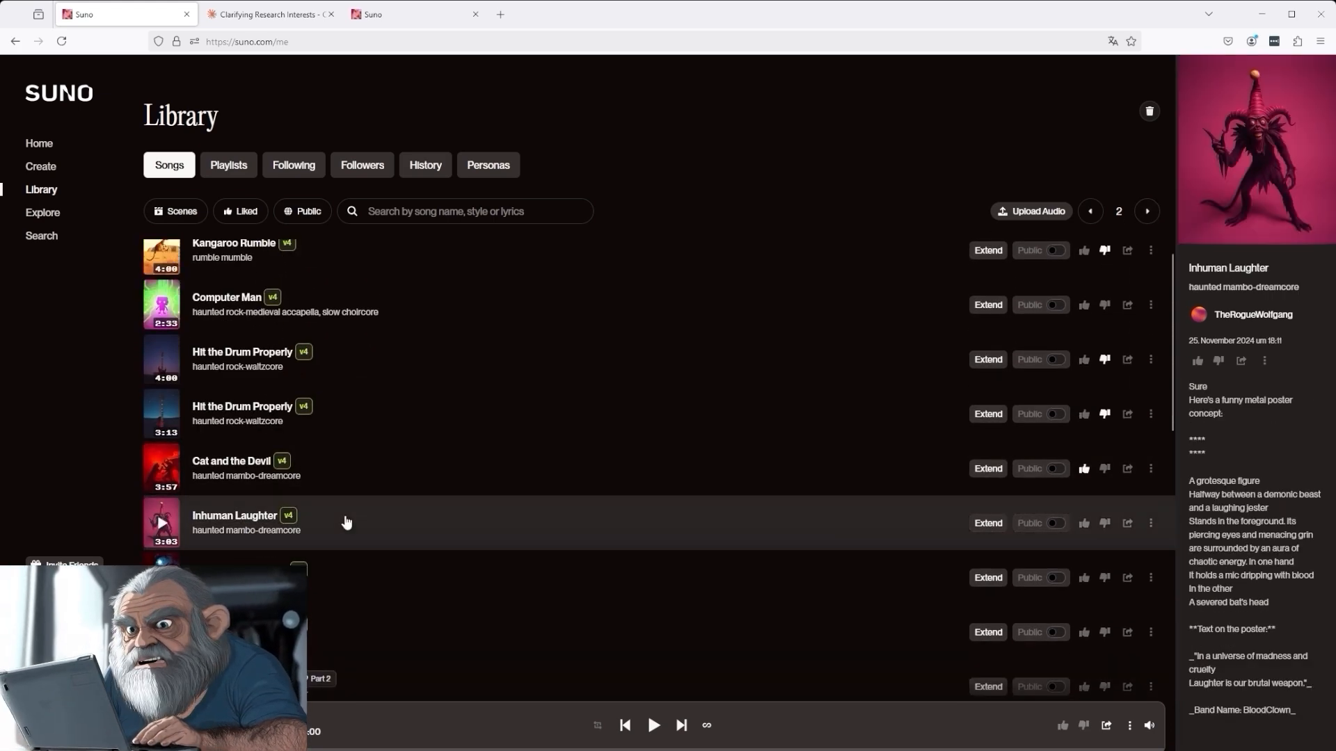
pyautogui.click(217, 520)
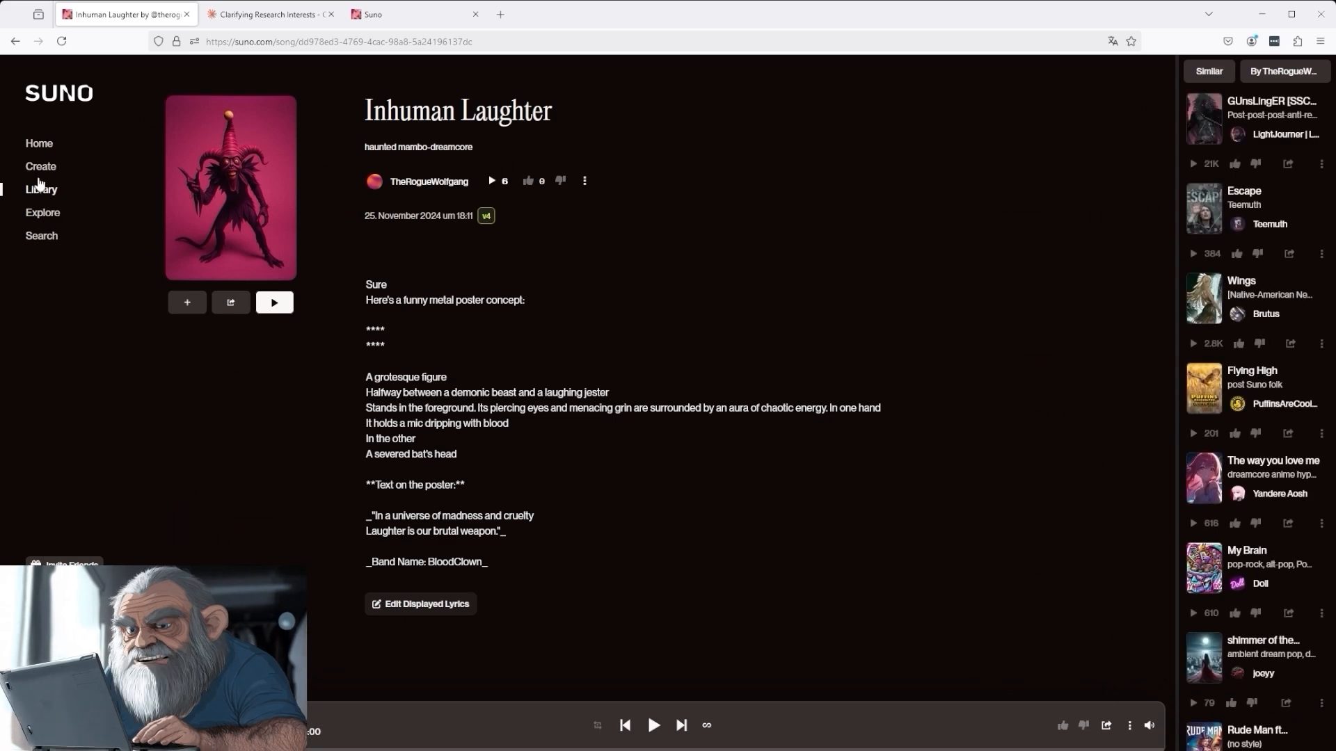
# - Replace the custom lyrics with "Wanna ? have a funny metal poster ?" and enter the same sentence as the Write with Suno prompt
pyautogui.click(41, 166)
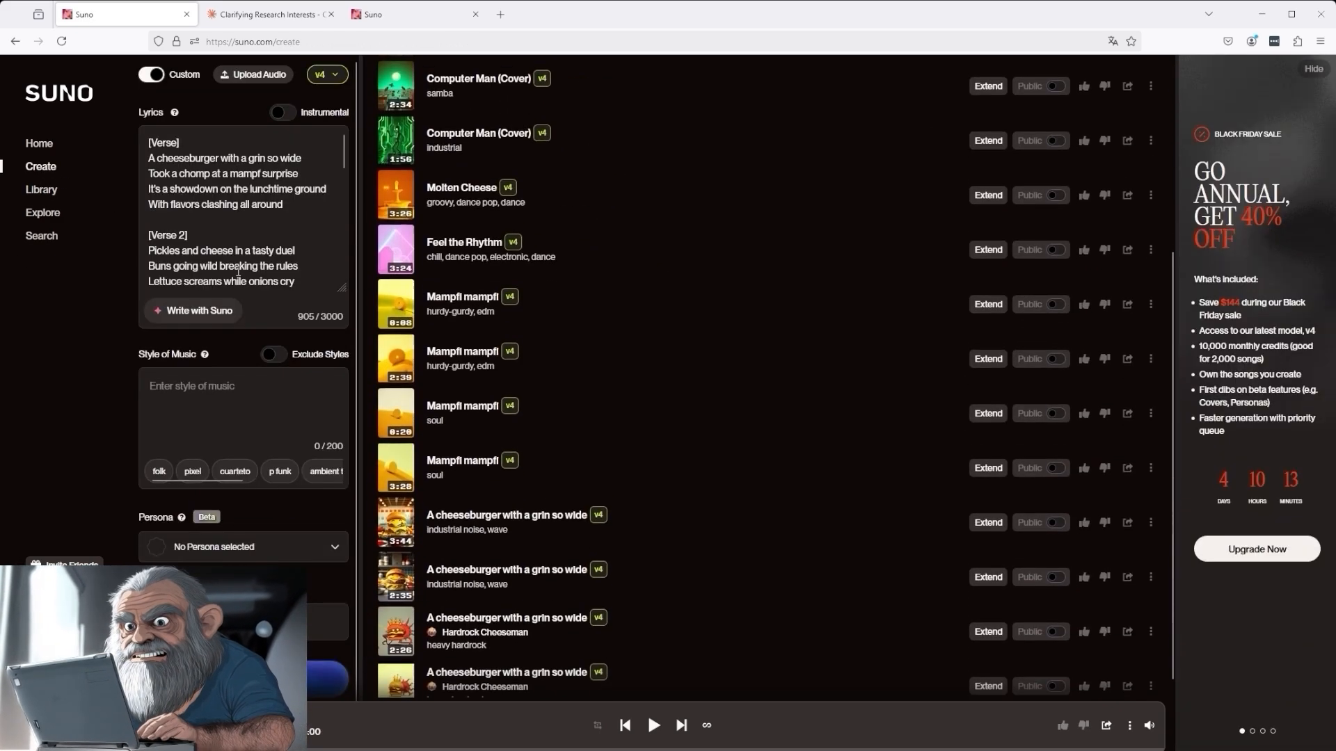
pyautogui.hotkey('ctrl', 'a')
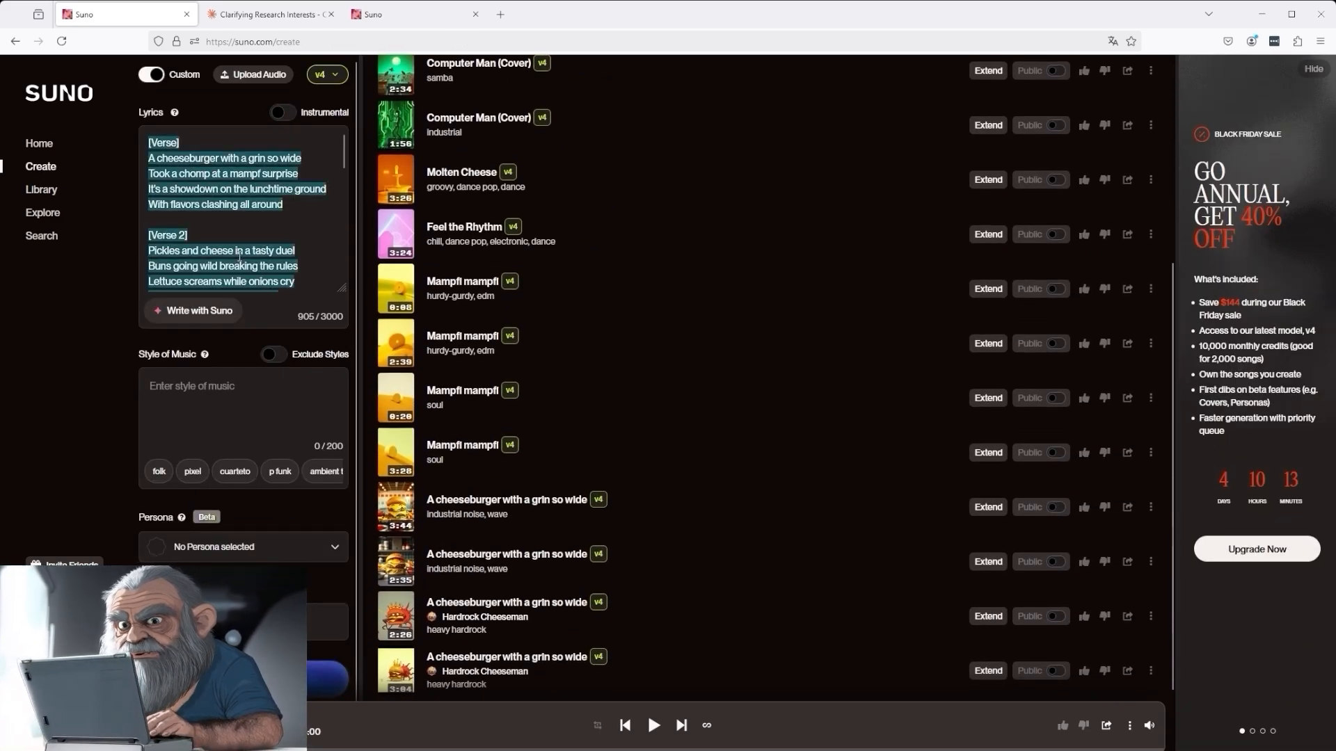
pyautogui.write('Wanna ? have a funny metal poster ?')
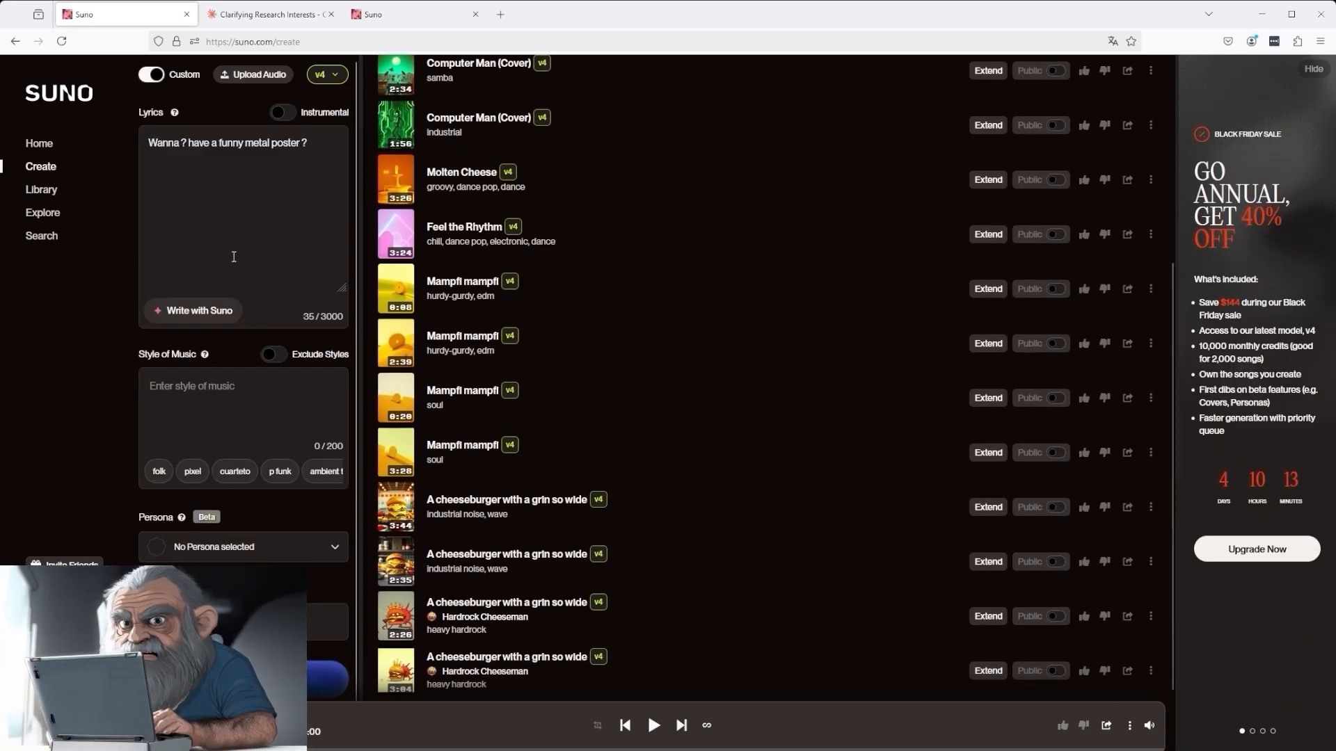
pyautogui.click(200, 310)
pyautogui.write('Wanna ? have a funny metal poster ?')
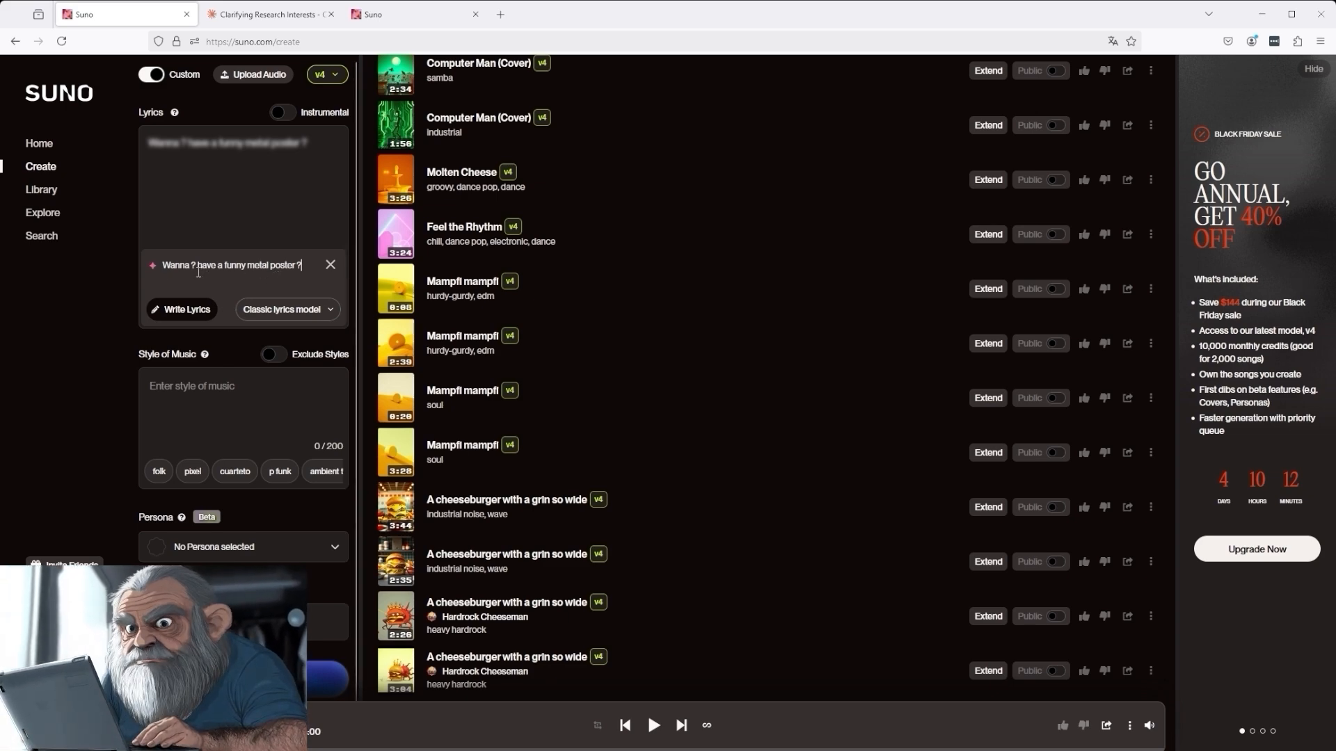
# - Return to the second page of the song library and reopen the song page of "Inhuman Laughter"
pyautogui.click(42, 192)
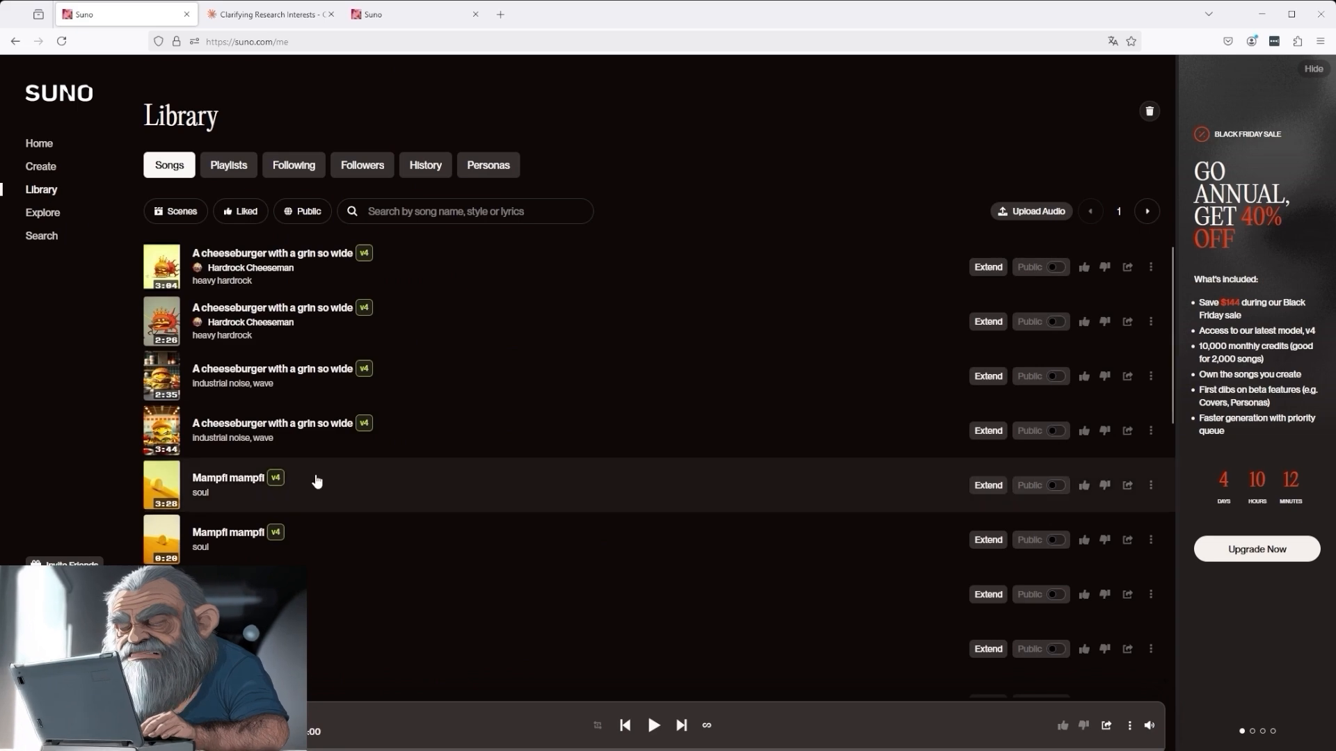
pyautogui.scroll(-10, 316, 480)
pyautogui.scroll(-3, 317, 480)
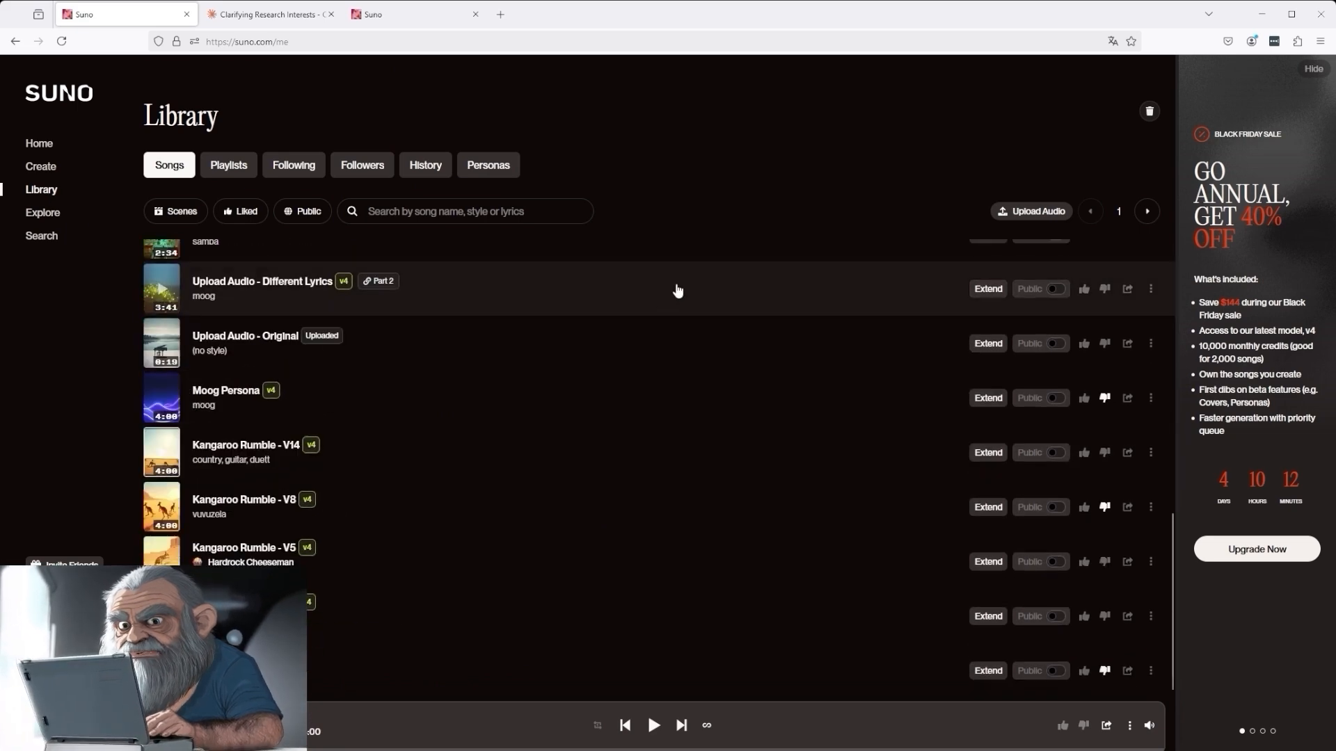
pyautogui.click(1147, 210)
pyautogui.scroll(10, 262, 396)
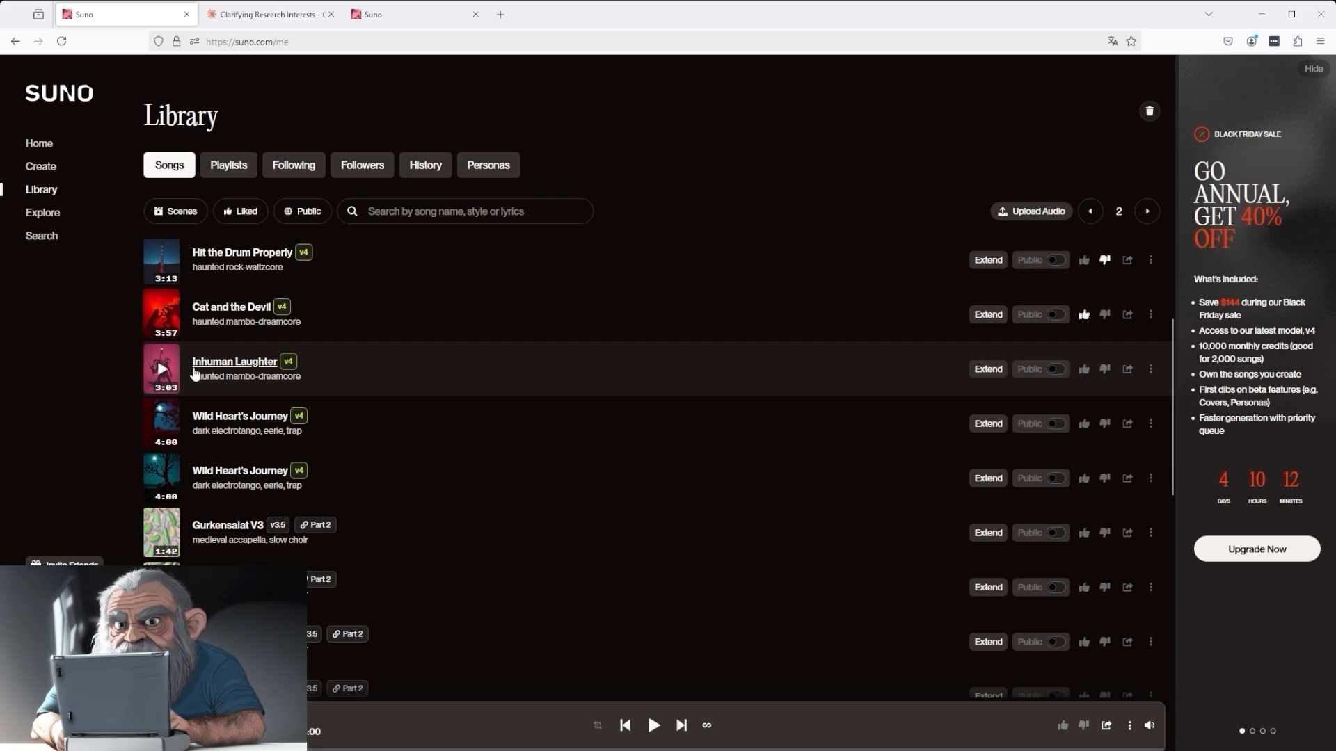
pyautogui.click(354, 371)
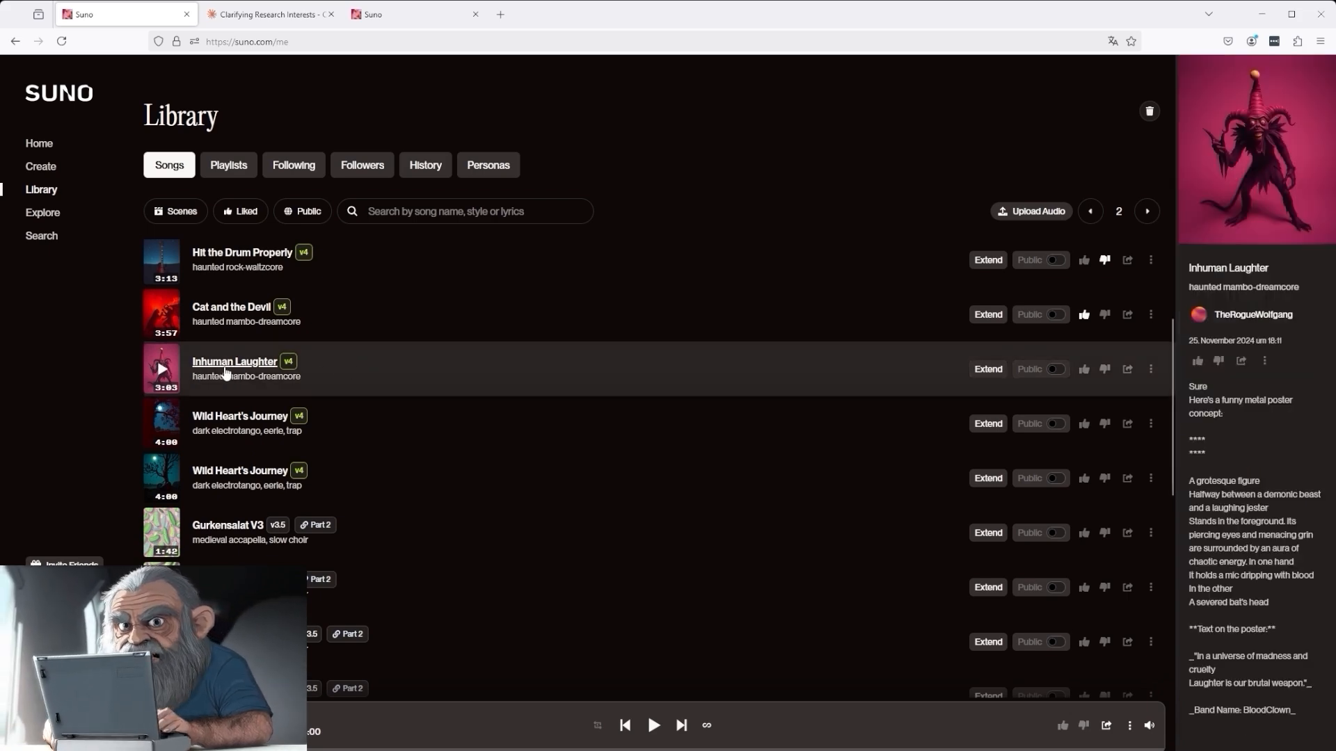
pyautogui.click(223, 365)
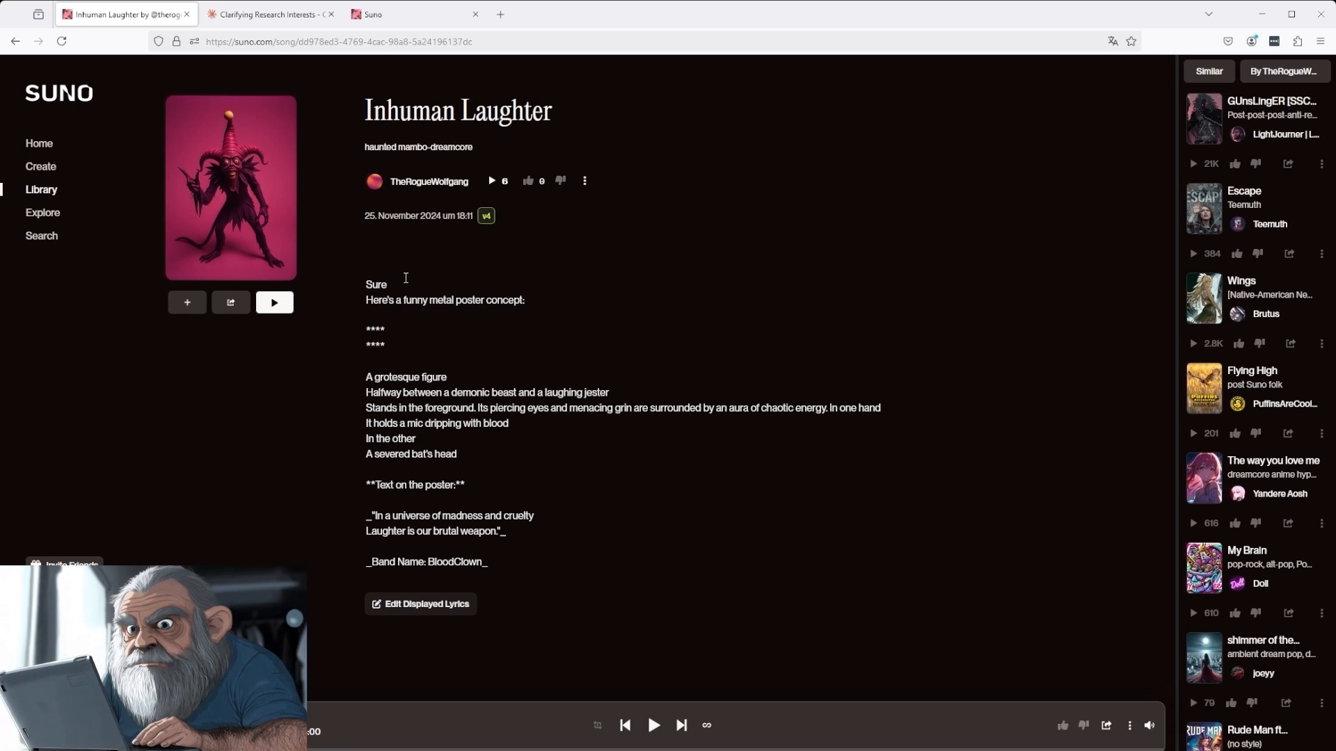
# - Examine the "Inhuman Laughter" lyrics by highlighting "Sure", the figure description, the poster text and the band name, and play the song before pausing it
pyautogui.moveTo(386, 285); pyautogui.dragTo(362, 287)
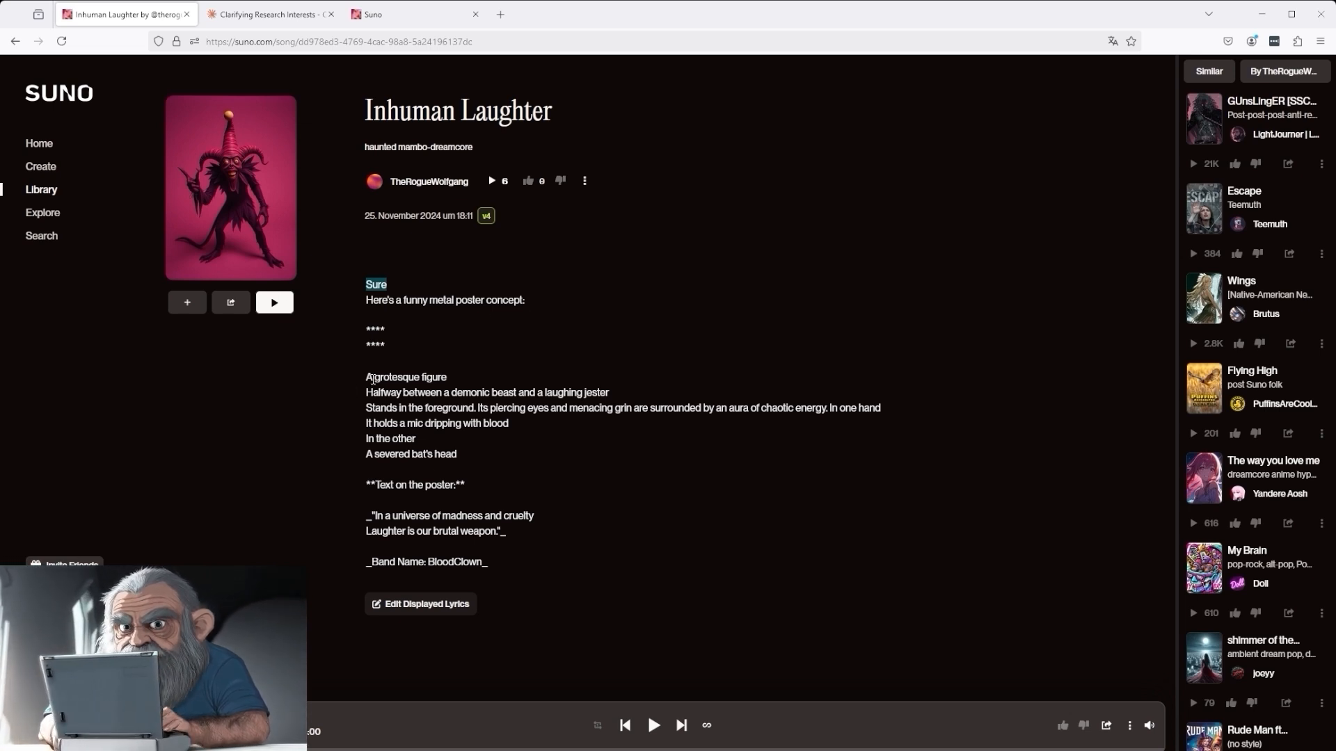
pyautogui.click(369, 375)
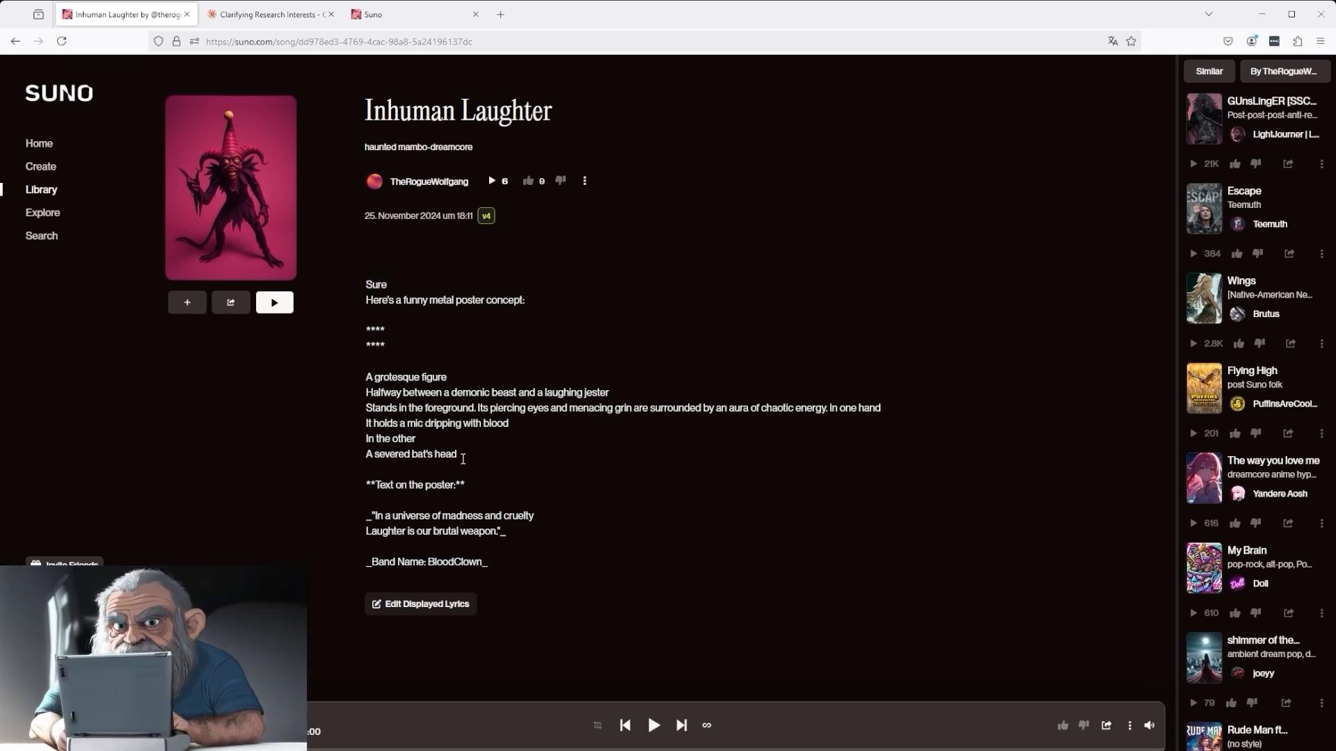
pyautogui.moveTo(463, 460); pyautogui.dragTo(368, 382)
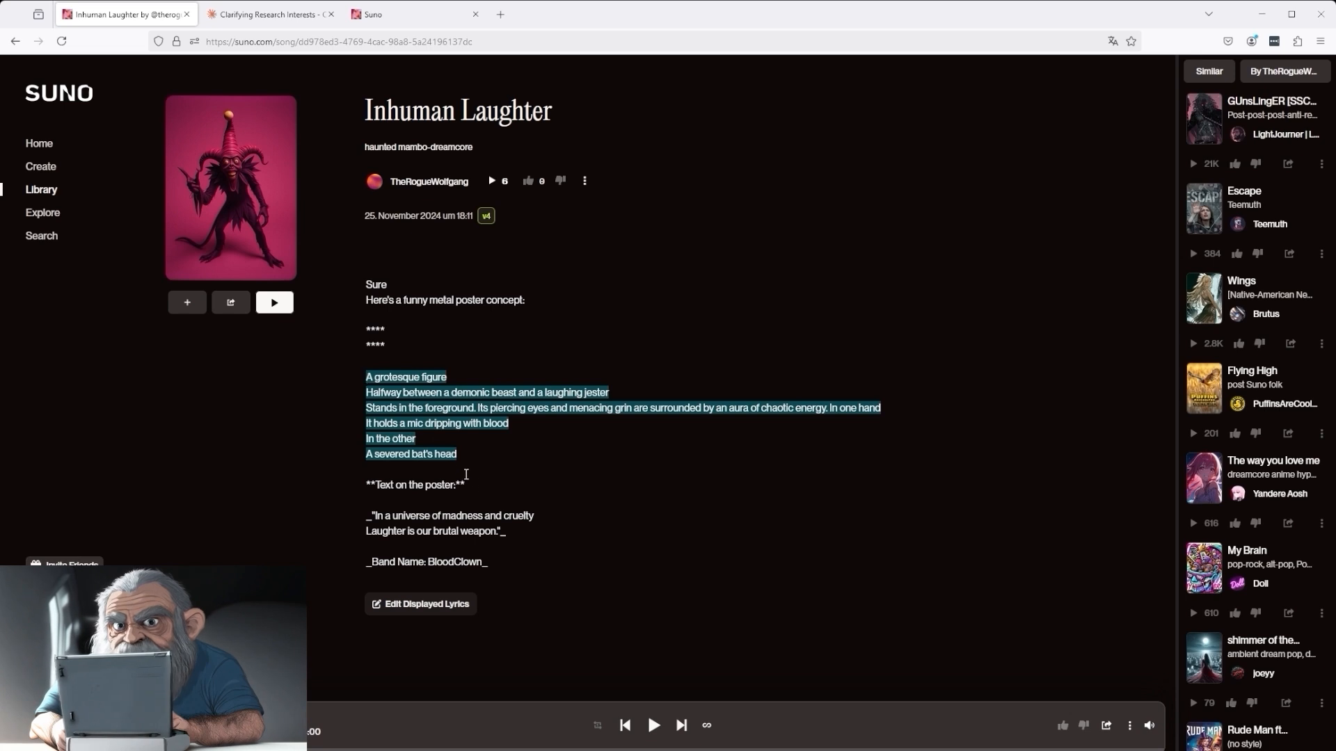
pyautogui.moveTo(473, 488); pyautogui.dragTo(350, 485)
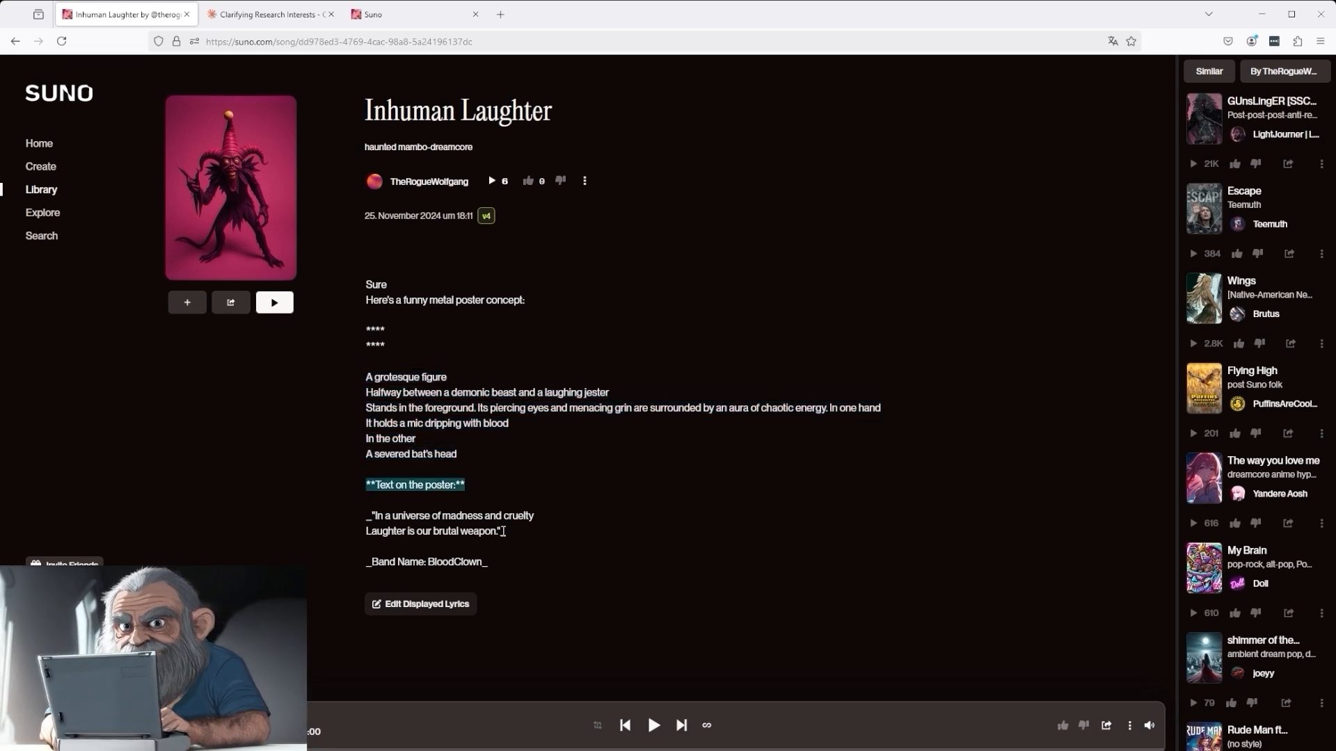
pyautogui.moveTo(504, 532); pyautogui.dragTo(369, 516)
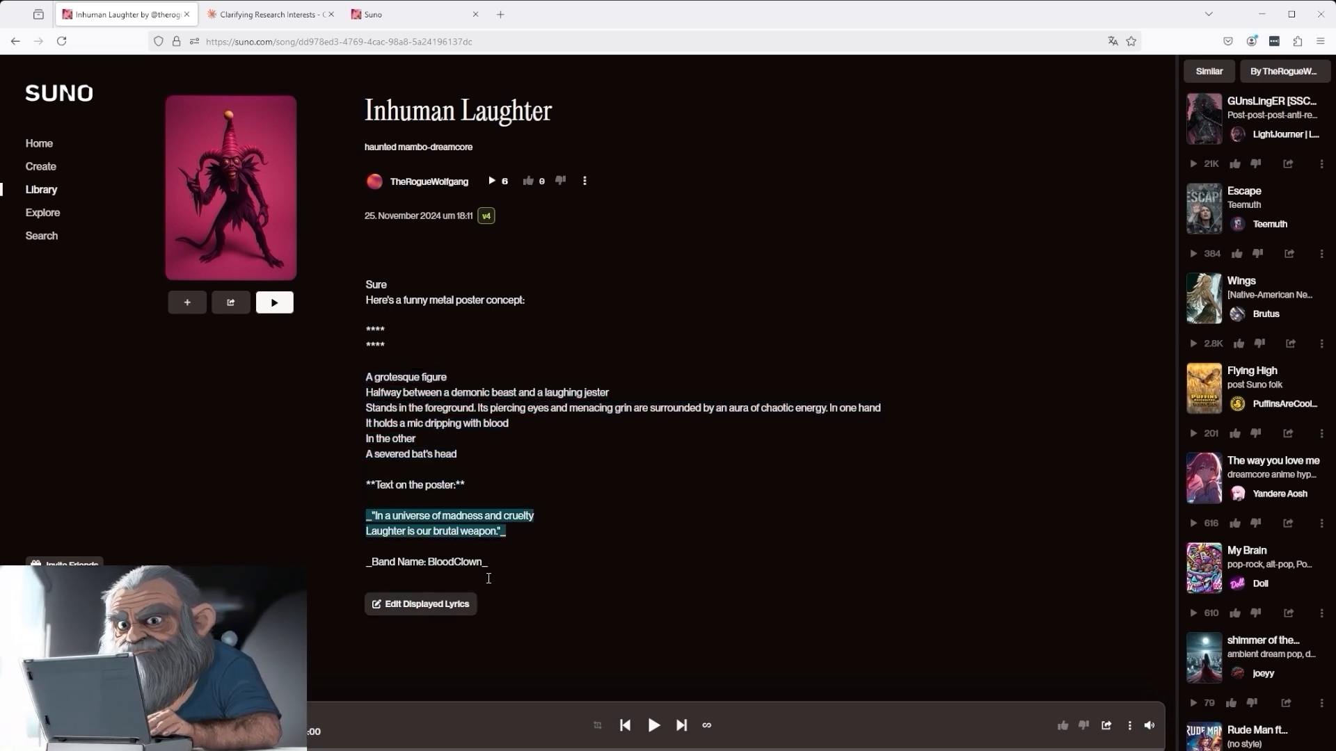
pyautogui.moveTo(490, 562); pyautogui.dragTo(430, 560)
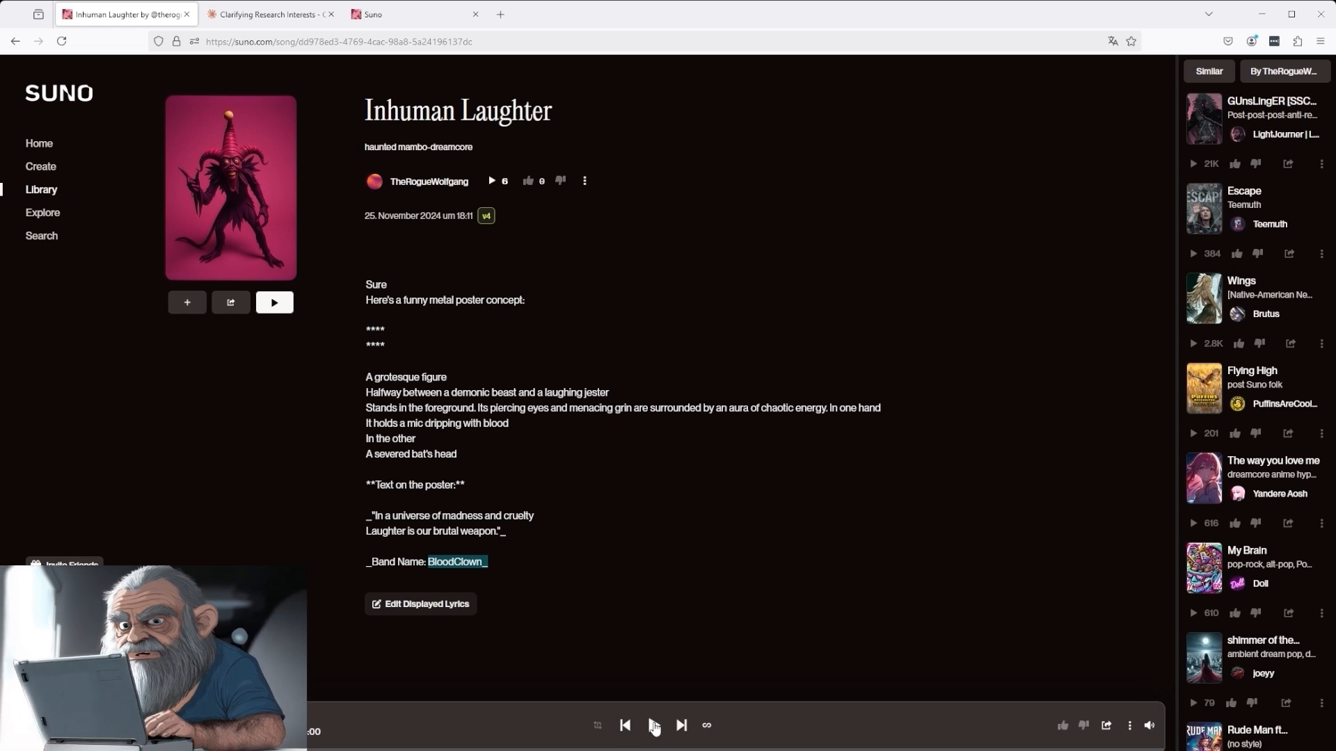
pyautogui.click(275, 308)
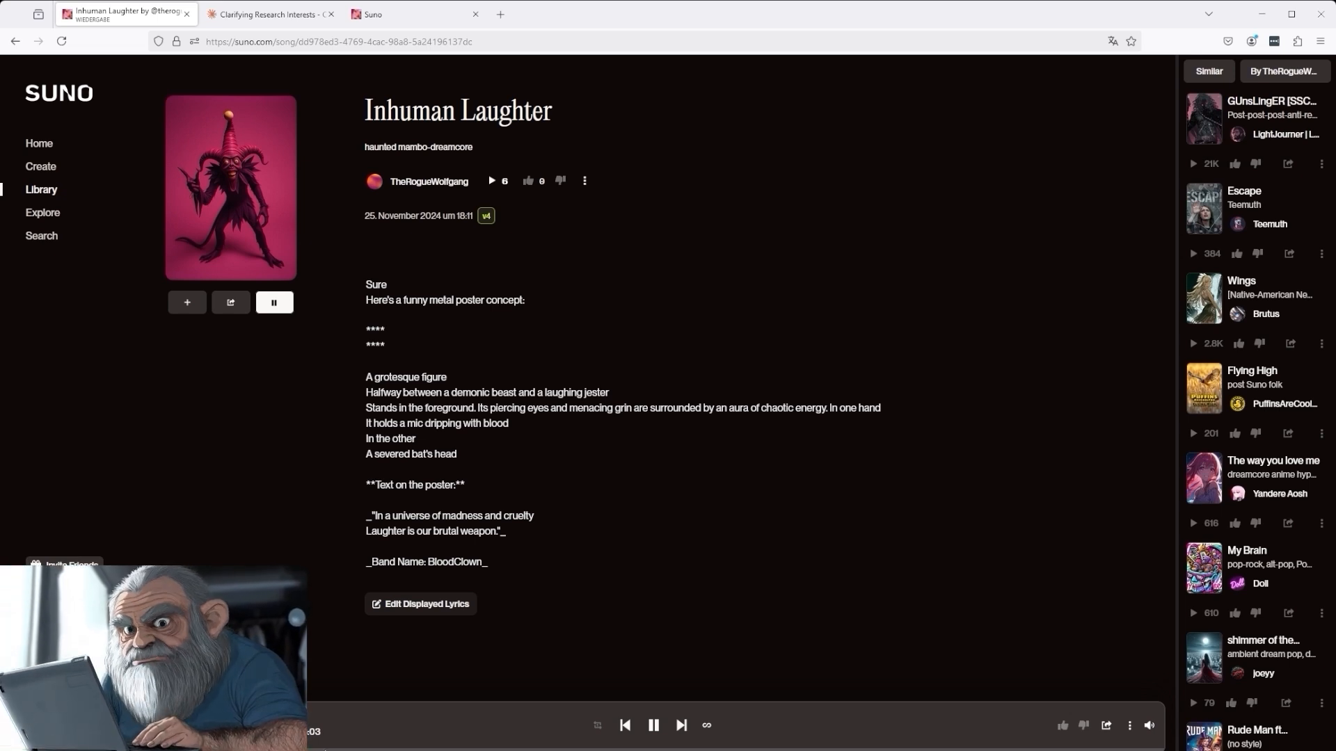
pyautogui.click(653, 725)
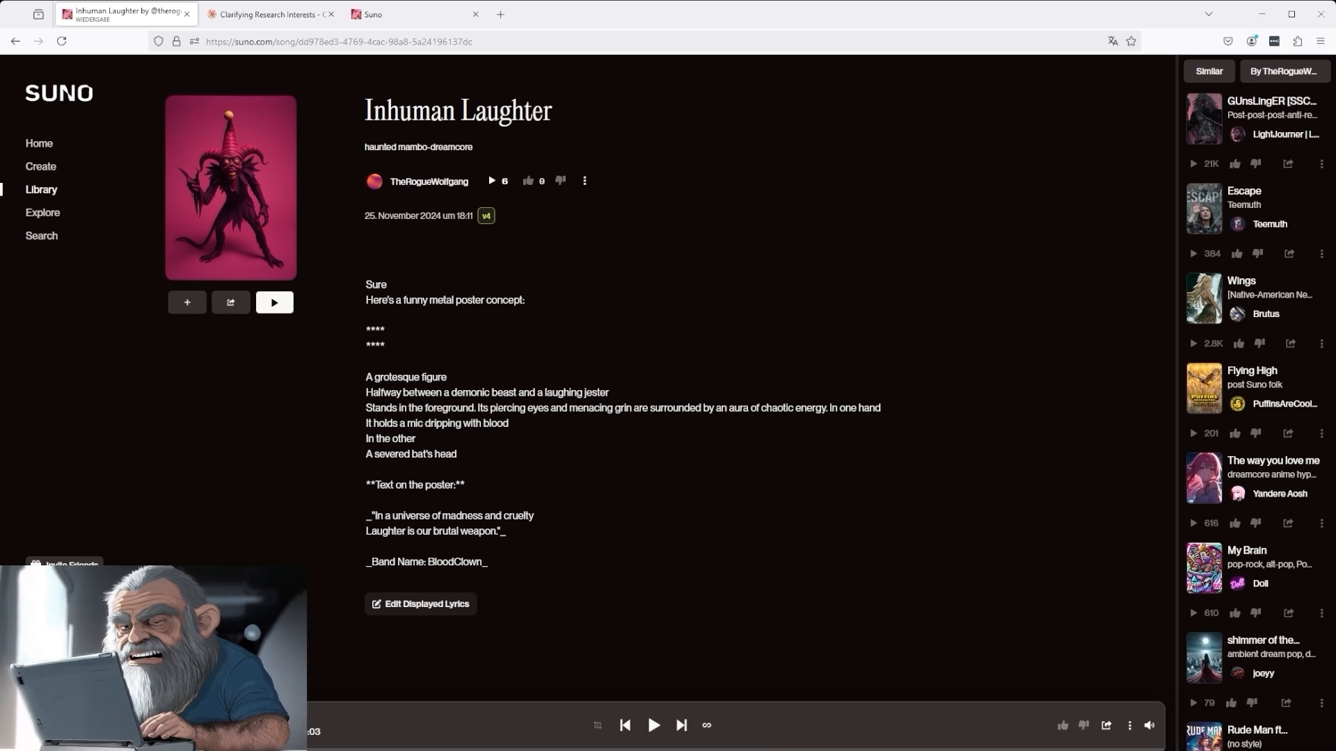